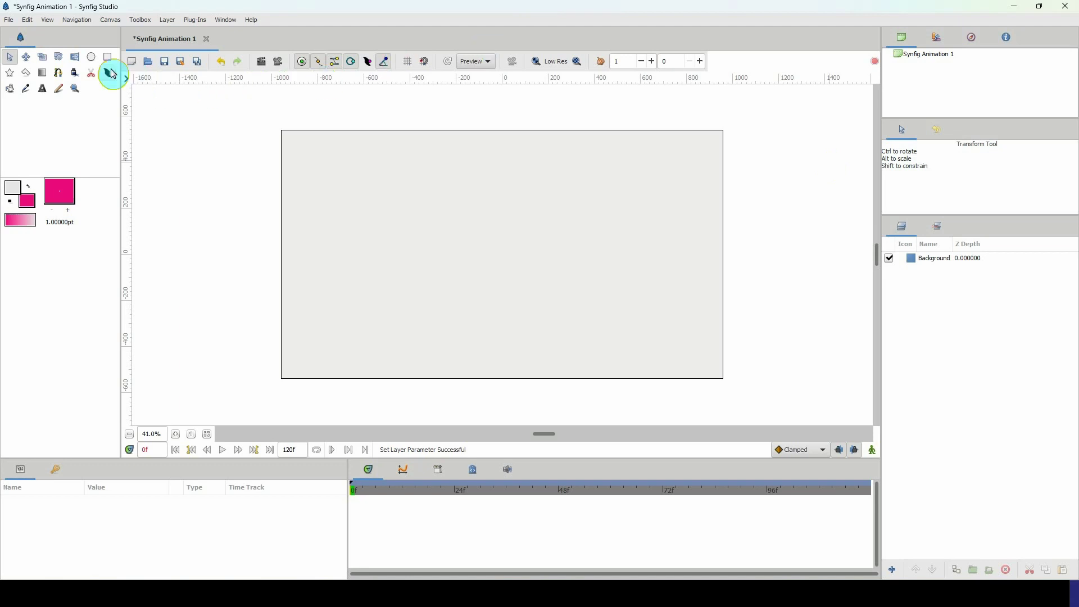
# Draw a filled circle about 288 px in radius and move it close to the center of the canvas
pyautogui.click(91, 57)
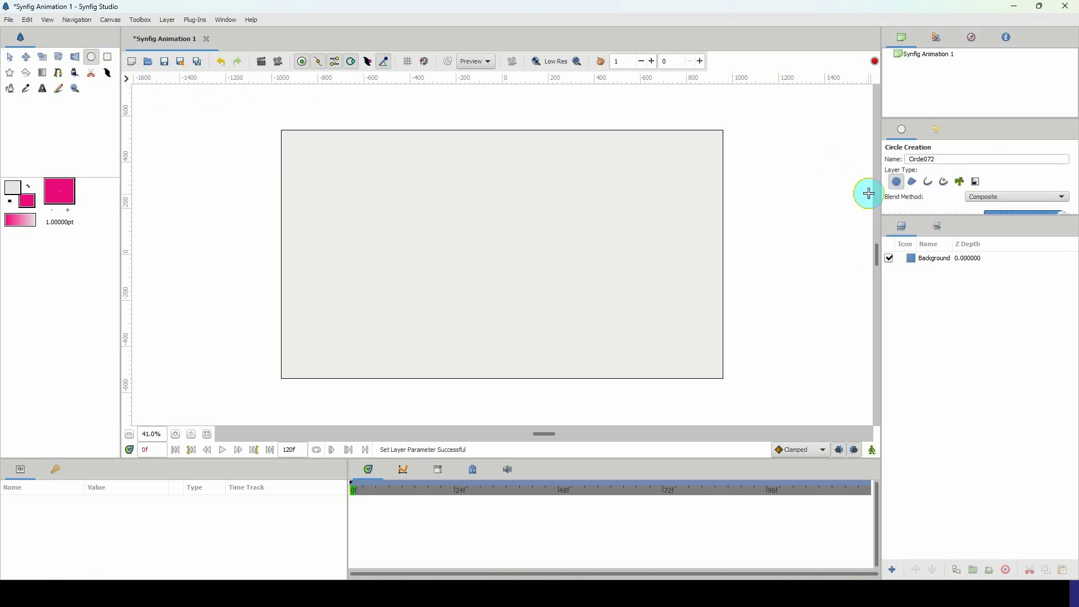
pyautogui.click(897, 183)
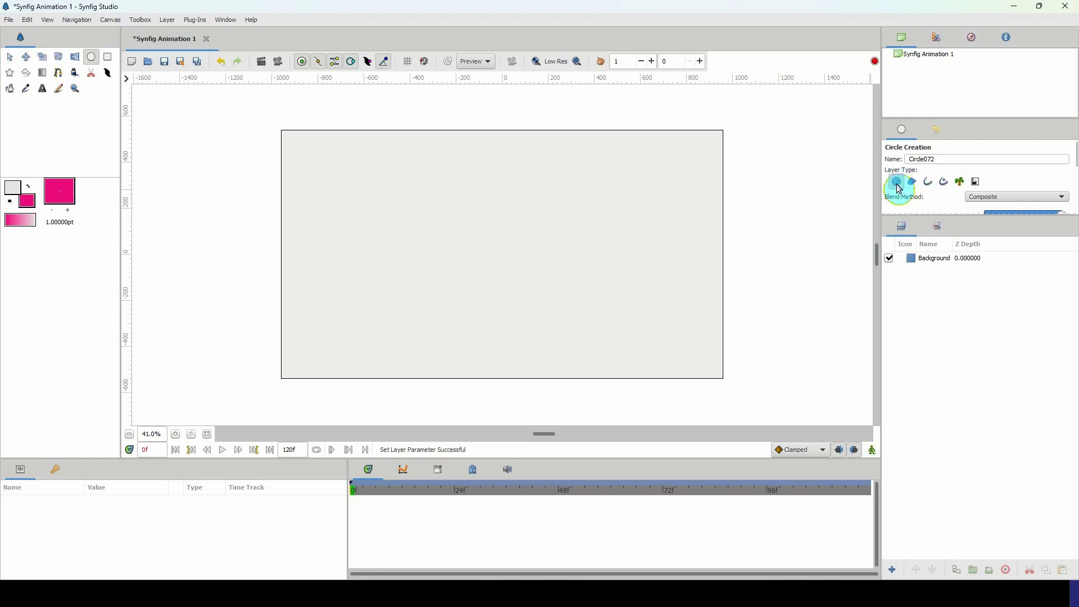
pyautogui.click(897, 185)
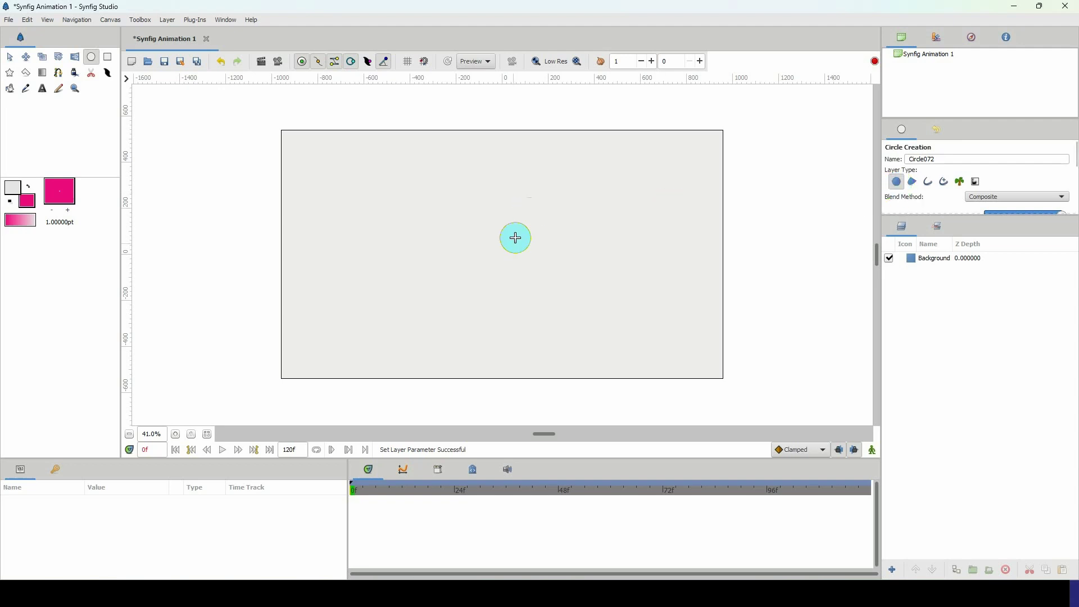
pyautogui.moveTo(489, 244); pyautogui.dragTo(555, 297)
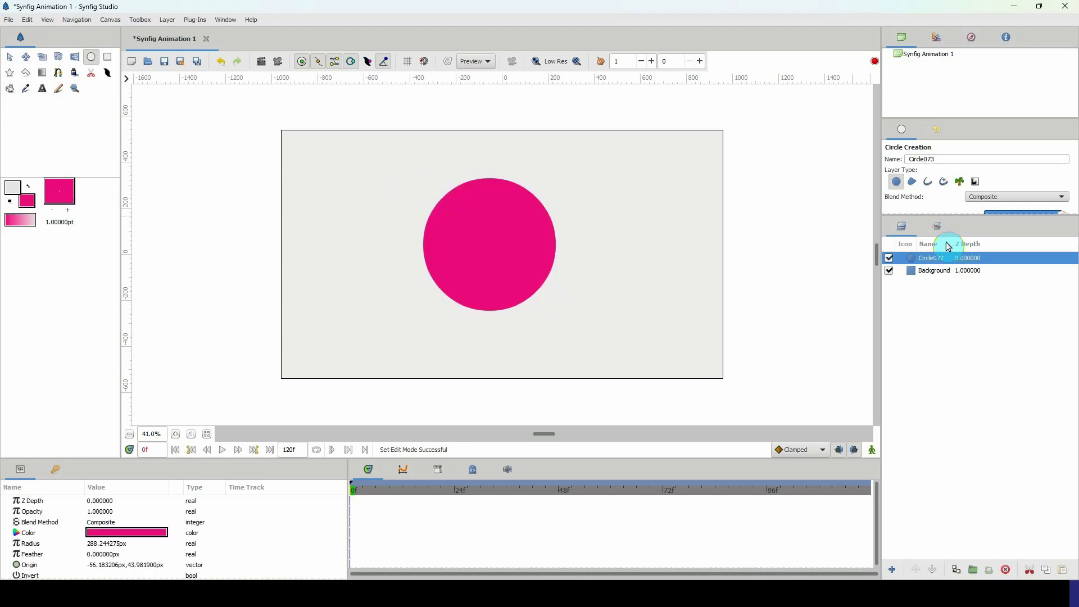
pyautogui.hotkey('alt', 'a')
pyautogui.moveTo(493, 250); pyautogui.dragTo(509, 261)
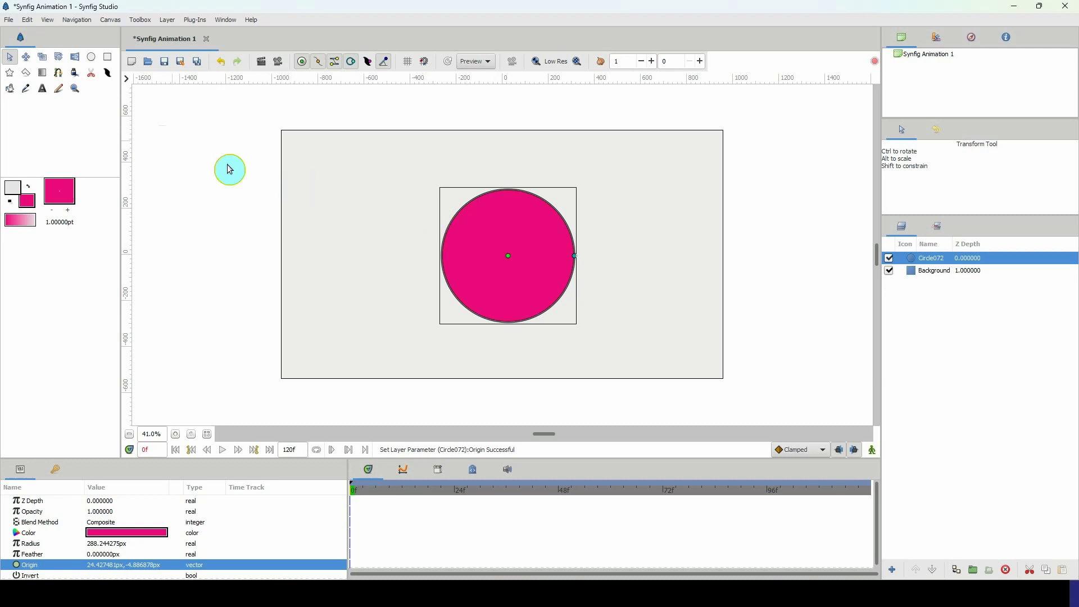
# Create a vertical linear gradient running from above the circle to below it, and group it with the circle layer
pyautogui.click(43, 74)
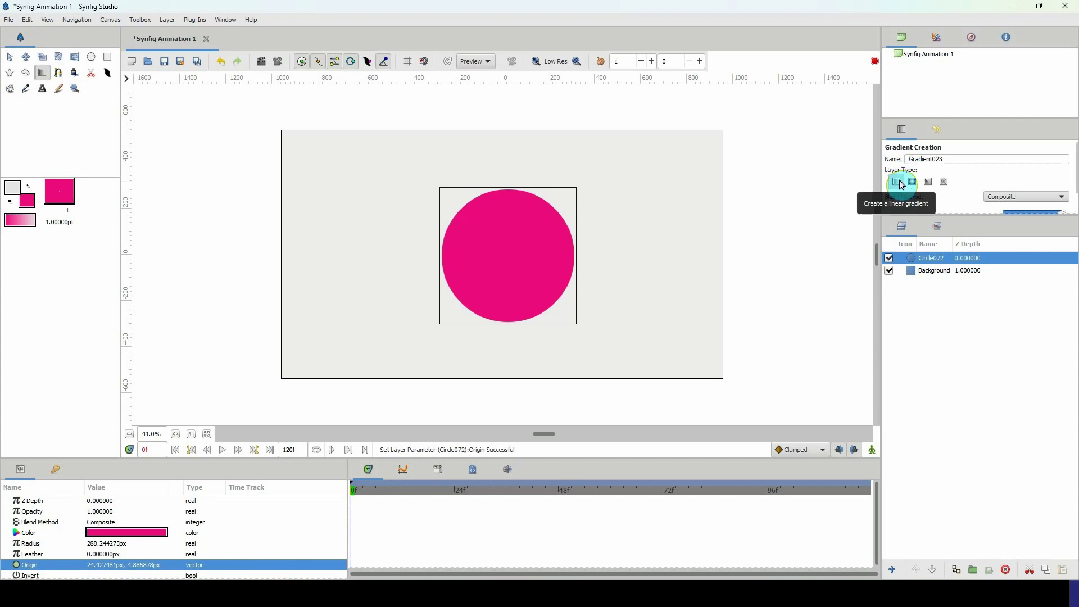
pyautogui.moveTo(515, 161); pyautogui.dragTo(515, 344)
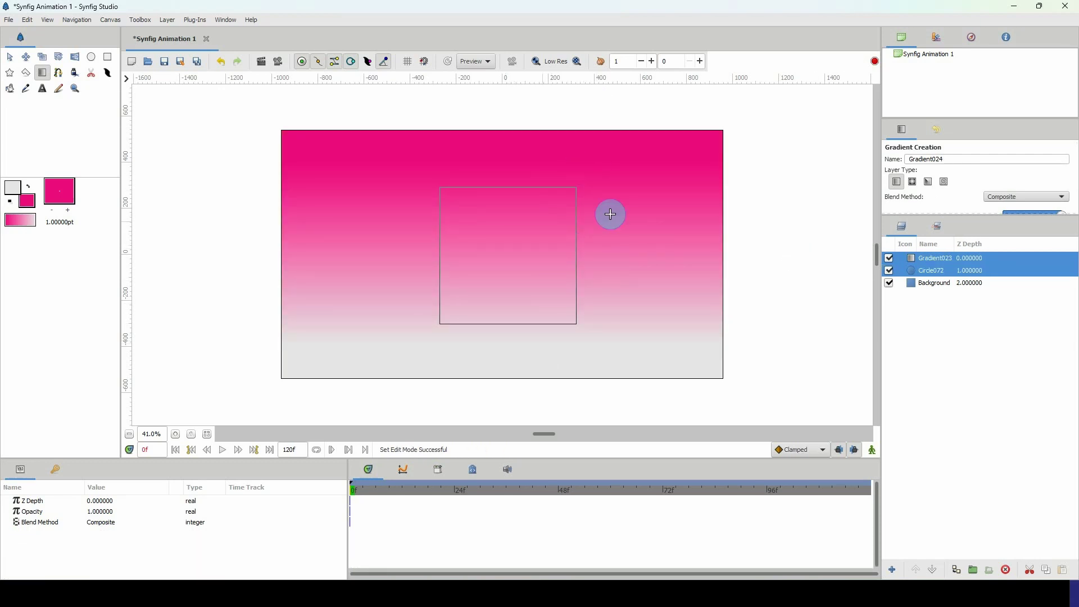
pyautogui.click(973, 570)
pyautogui.click(919, 263)
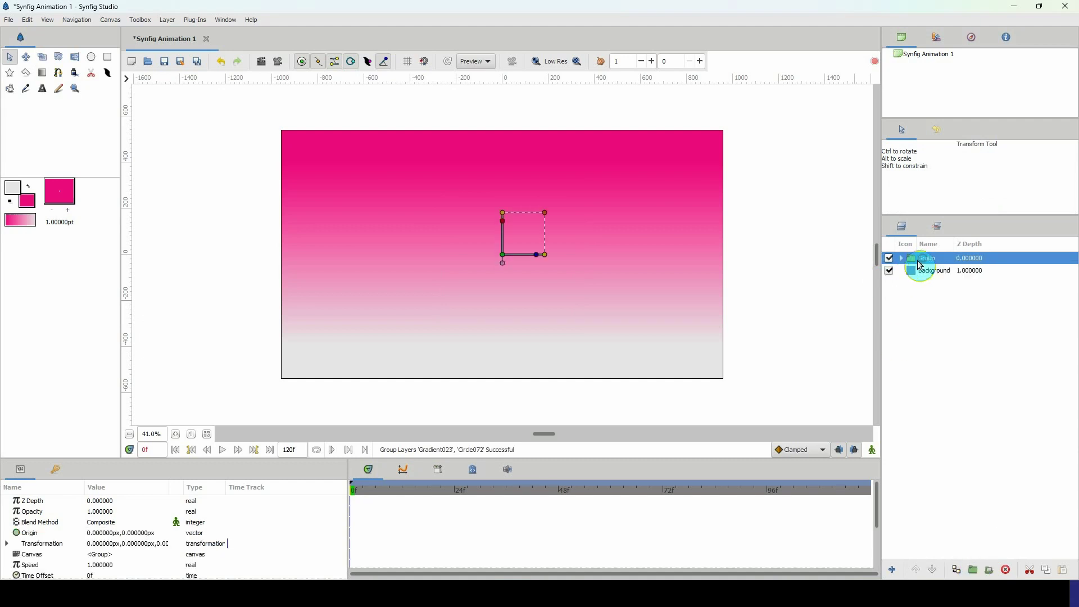
# Set the blend method of the gradient layer inside the group to Onto
pyautogui.click(902, 259)
pyautogui.click(909, 272)
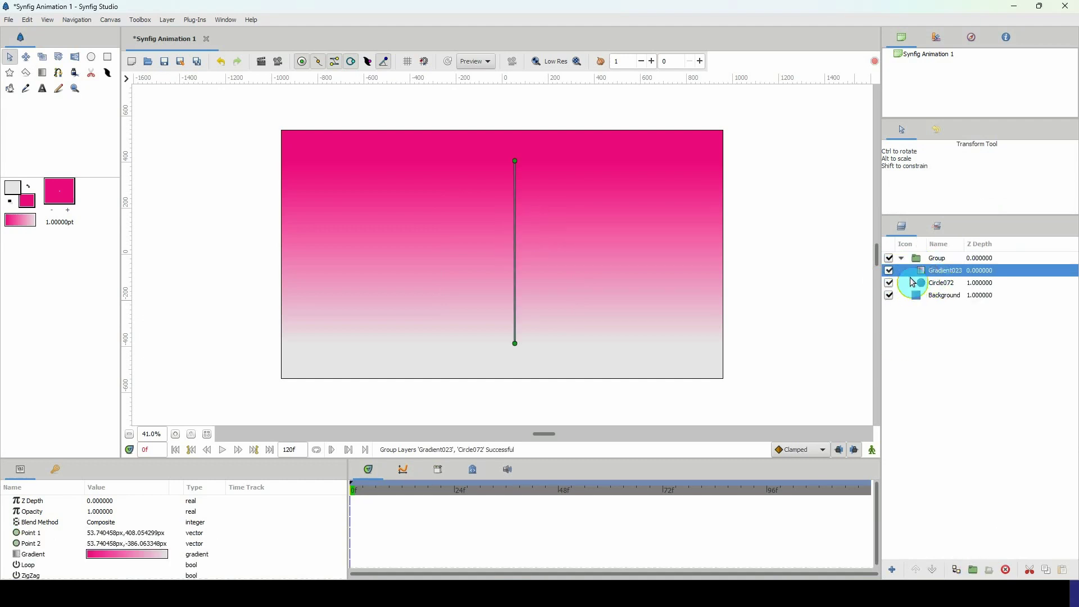
pyautogui.click(104, 526)
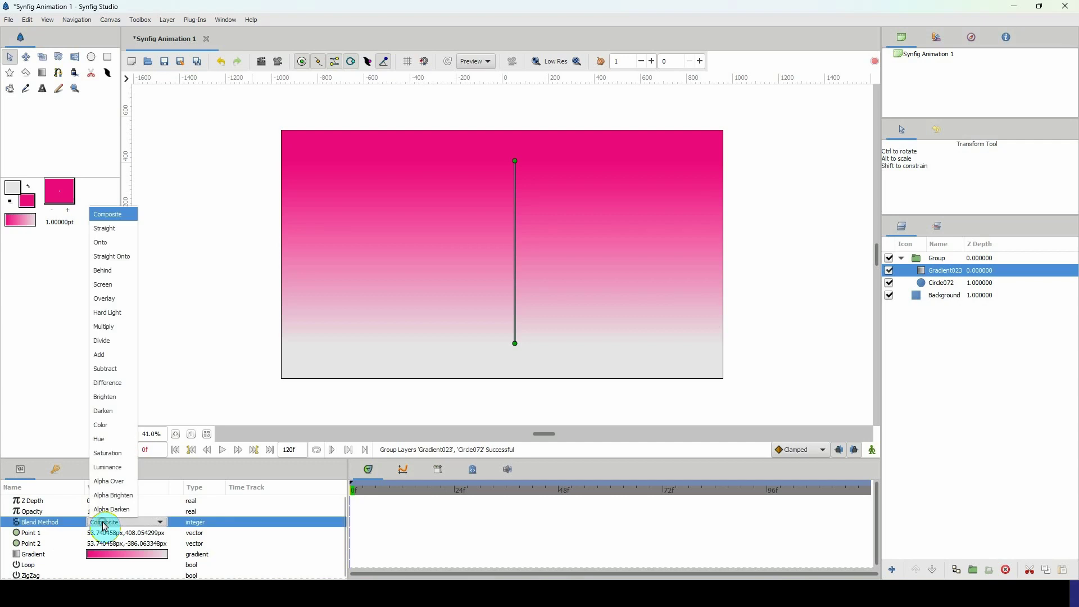
pyautogui.click(105, 249)
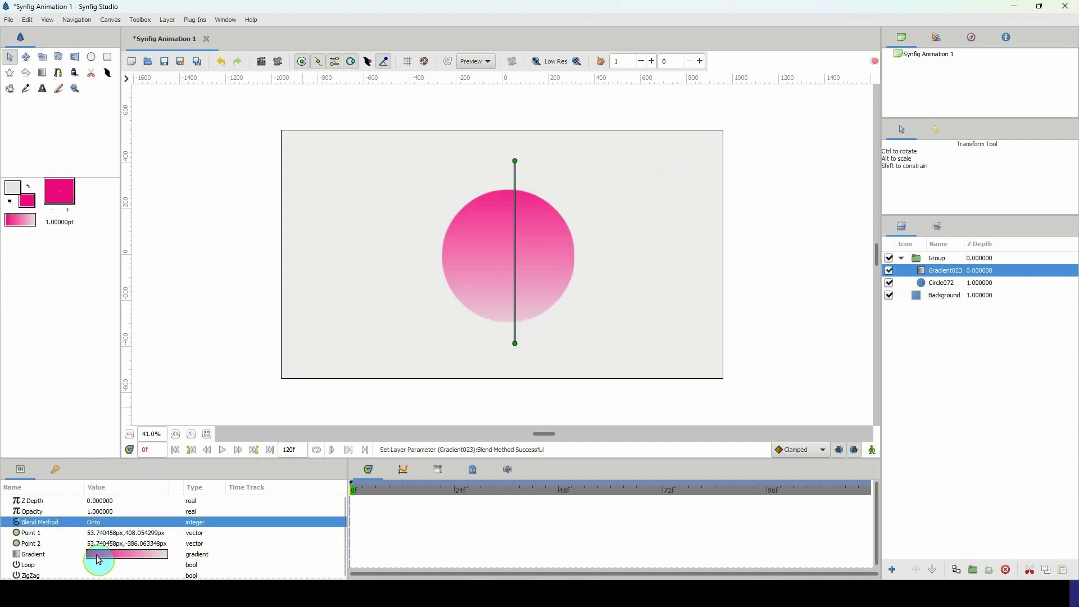
# Change the start color of the circle's gradient to the red #CA050E
pyautogui.doubleClick(119, 559)
pyautogui.moveTo(225, 9); pyautogui.dragTo(861, 88)
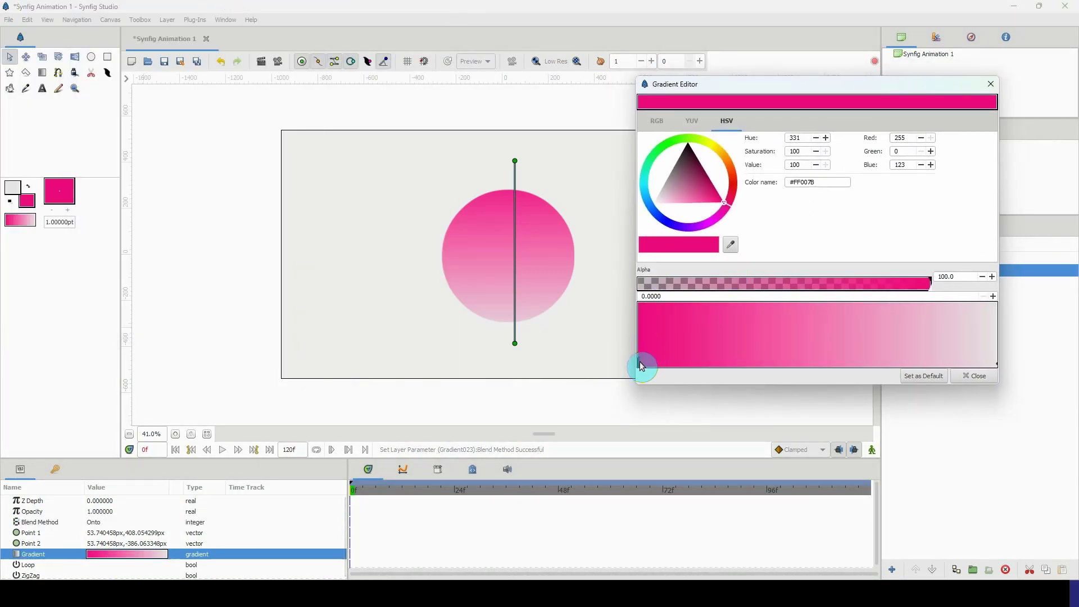
pyautogui.click(643, 356)
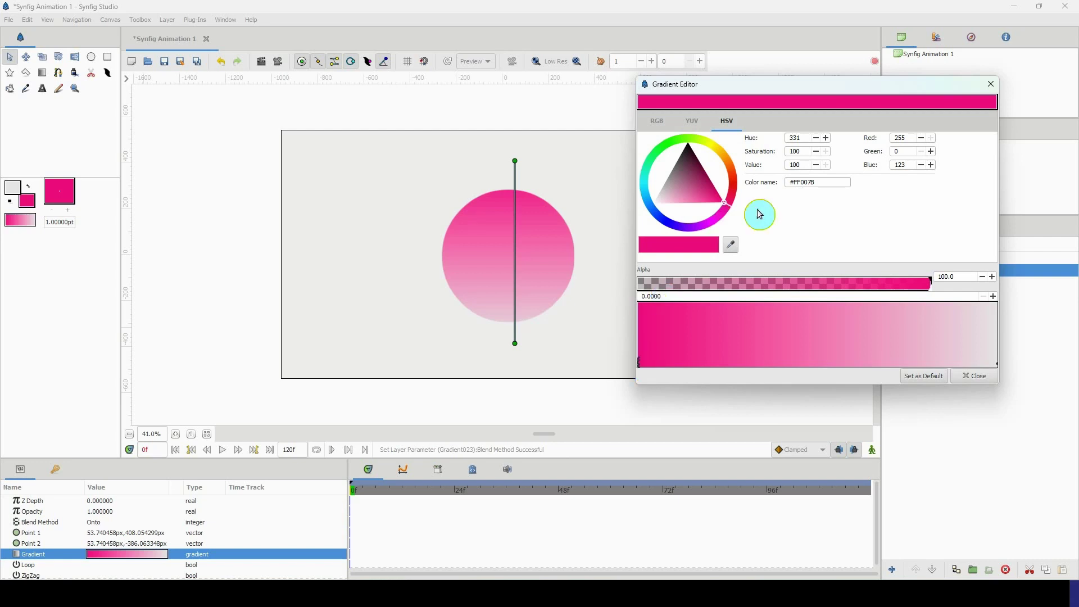
pyautogui.click(718, 194)
pyautogui.moveTo(723, 194)
pyautogui.mouseDown()
pyautogui.moveTo(733, 190)
pyautogui.moveTo(719, 183)
pyautogui.mouseUp()
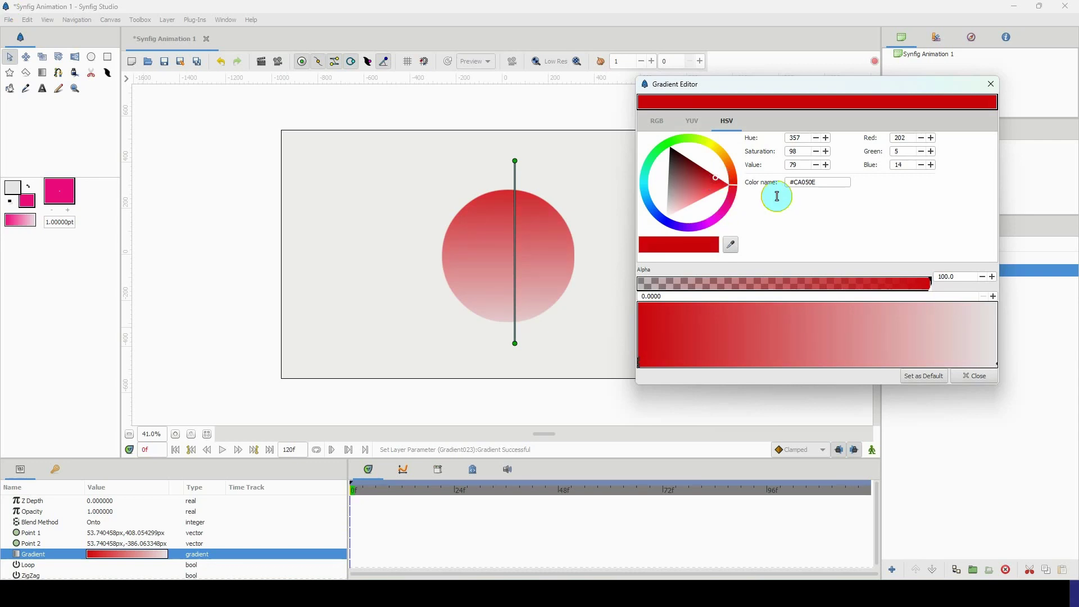
# Copy the red #CA050E to the gradient's end stop and darken it to hue 357, saturation 100, value 31
pyautogui.moveTo(827, 182); pyautogui.dragTo(768, 184)
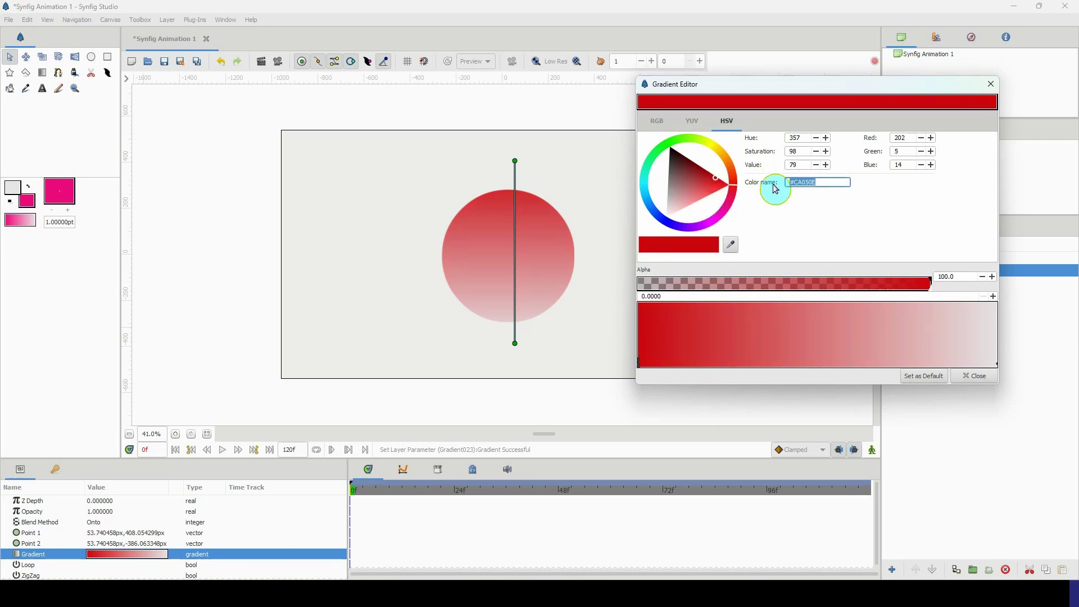
pyautogui.click(998, 365)
pyautogui.moveTo(997, 366); pyautogui.dragTo(991, 365)
pyautogui.moveTo(814, 182); pyautogui.dragTo(788, 191)
pyautogui.write('#CA050E')
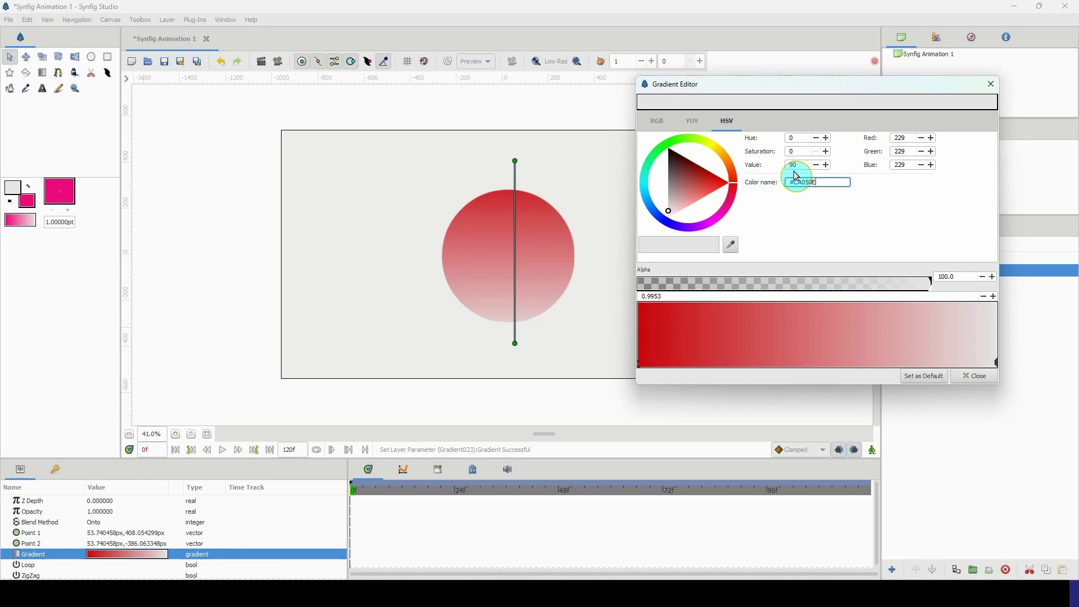
pyautogui.click(794, 165)
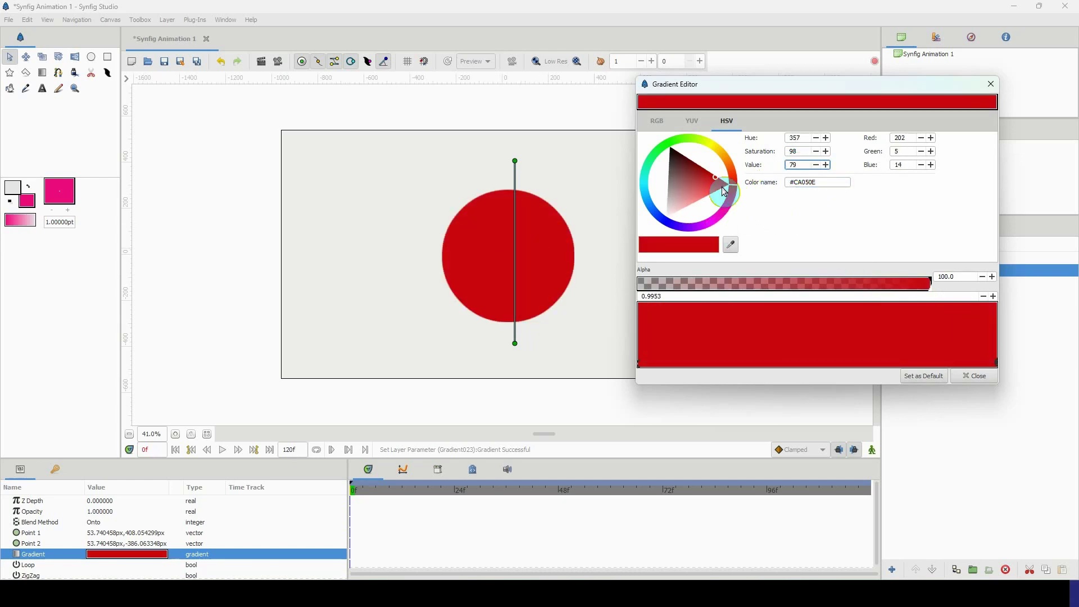
pyautogui.moveTo(716, 180); pyautogui.dragTo(689, 159)
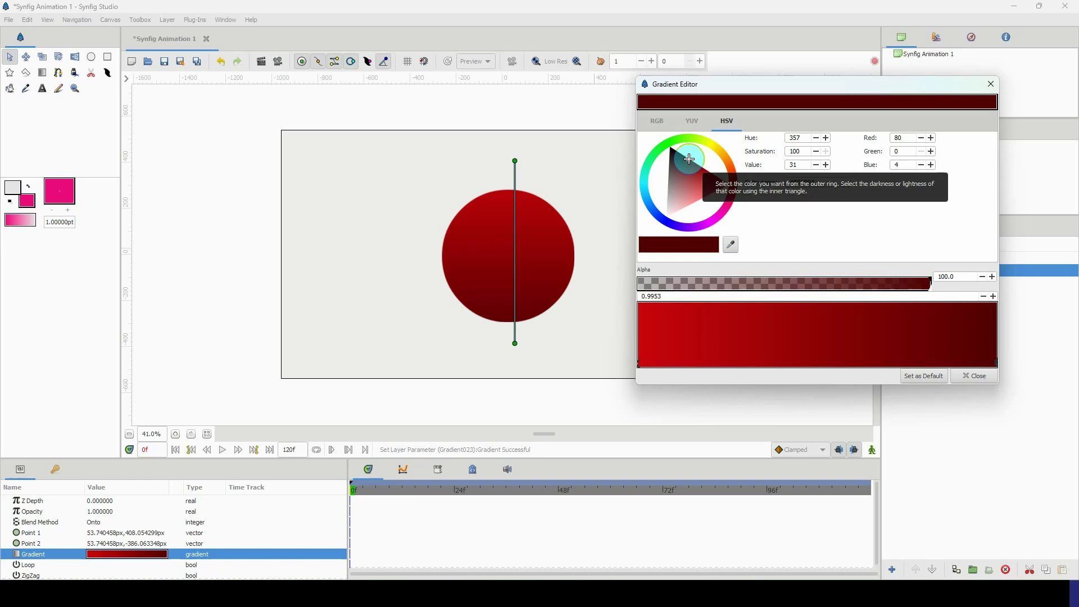
pyautogui.click(975, 376)
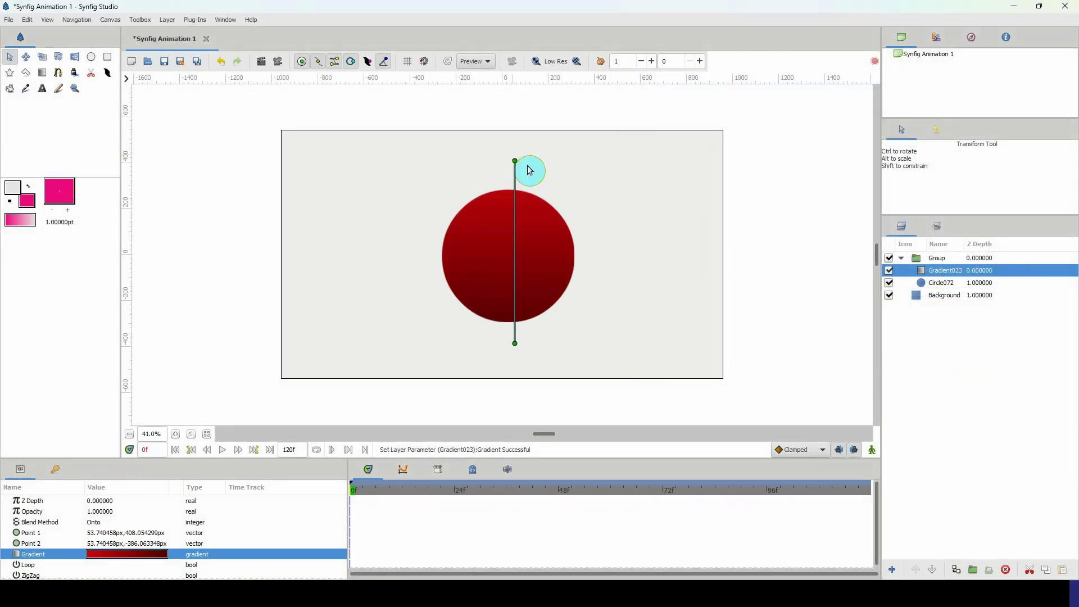
# Move the gradient's endpoints inside the circle, Point 1 to about 39, 213 px and Point 2 to about 29, -227 px
pyautogui.moveTo(513, 169)
pyautogui.mouseDown()
pyautogui.moveTo(513, 203)
pyautogui.moveTo(513, 164)
pyautogui.moveTo(514, 184)
pyautogui.mouseUp()
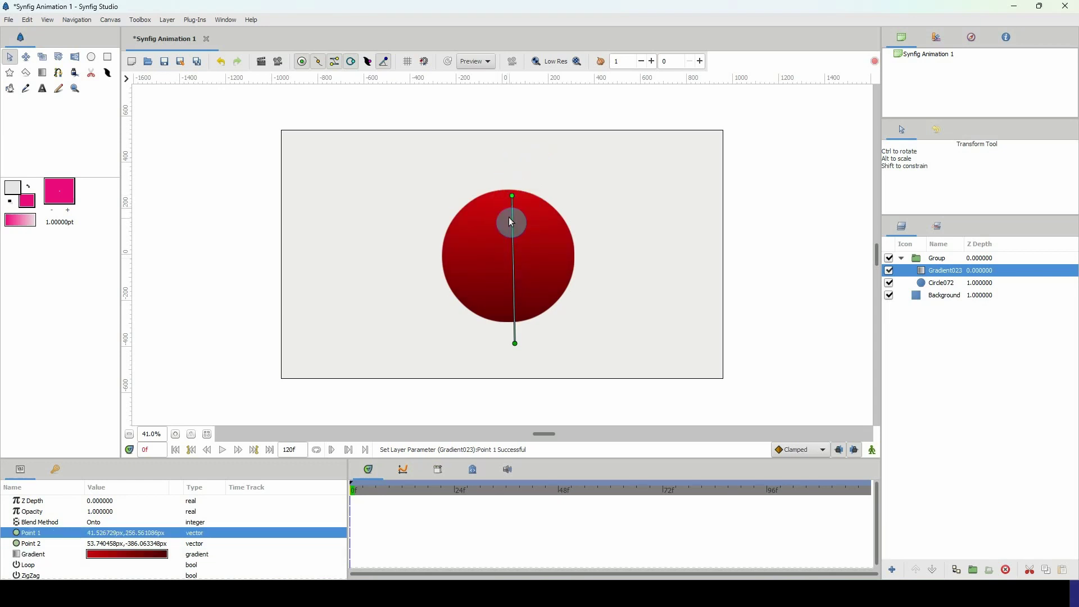
pyautogui.moveTo(517, 348); pyautogui.dragTo(509, 307)
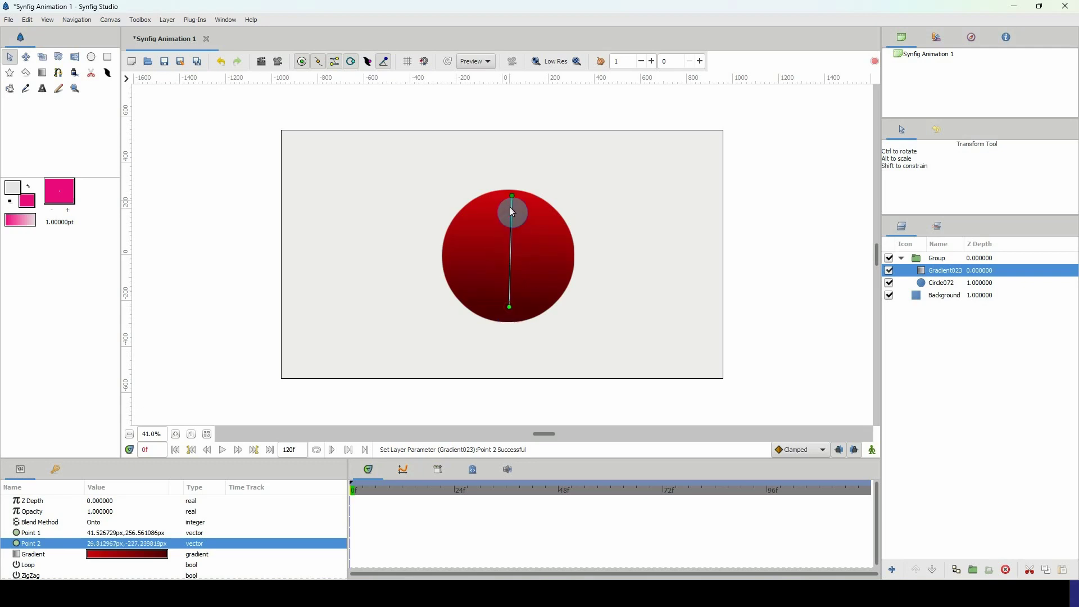
pyautogui.click(510, 199)
pyautogui.moveTo(511, 206)
pyautogui.mouseDown()
pyautogui.moveTo(510, 217)
pyautogui.moveTo(512, 208)
pyautogui.mouseUp()
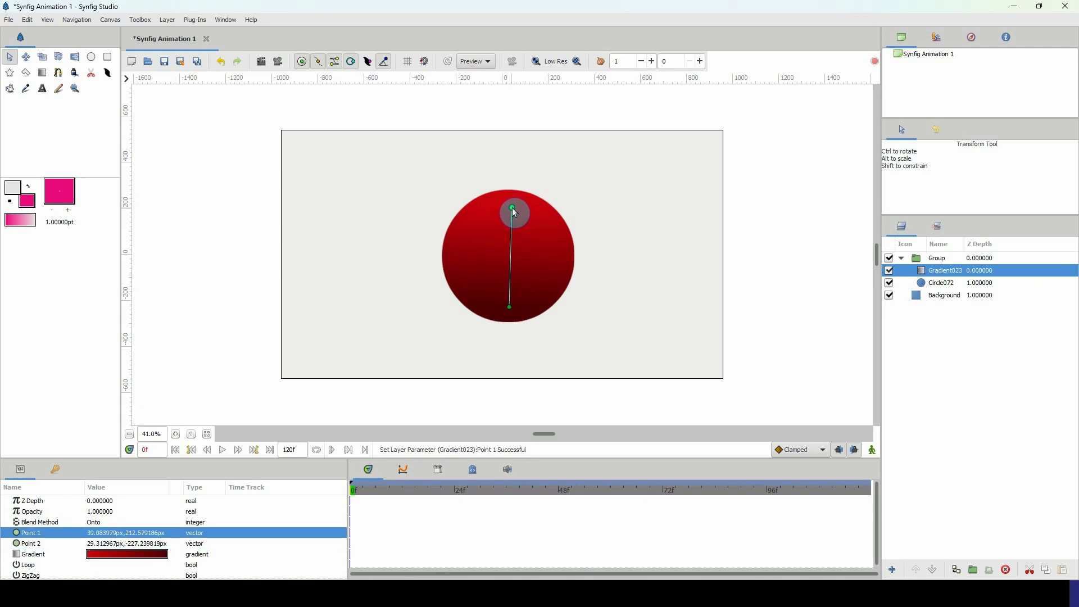
pyautogui.click(952, 296)
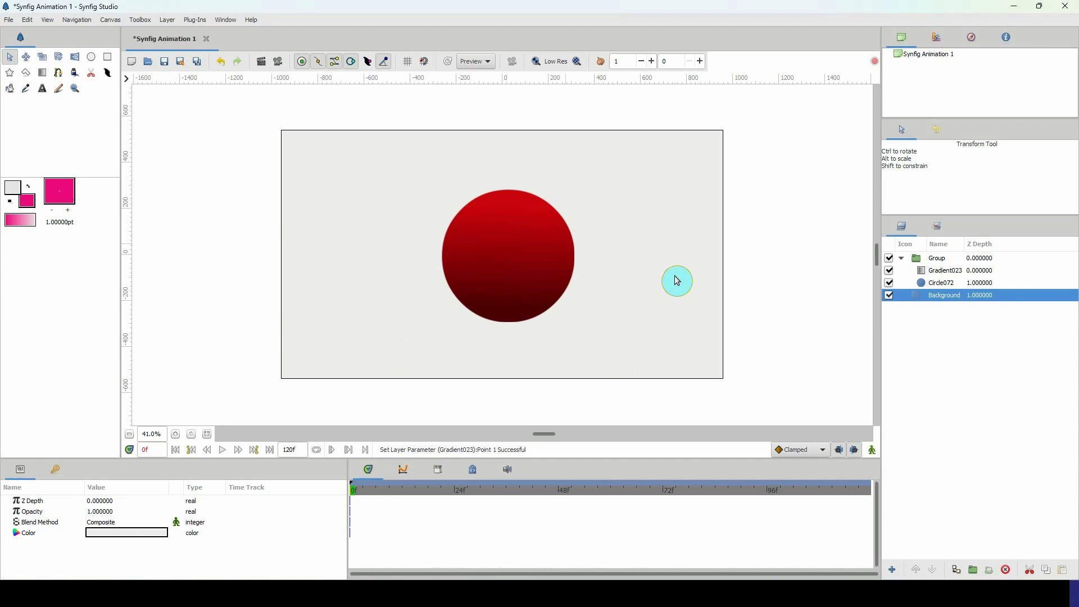
# Collapse the group holding the gradient and circle and rename it "ball"
pyautogui.scroll(1, 469, 240)
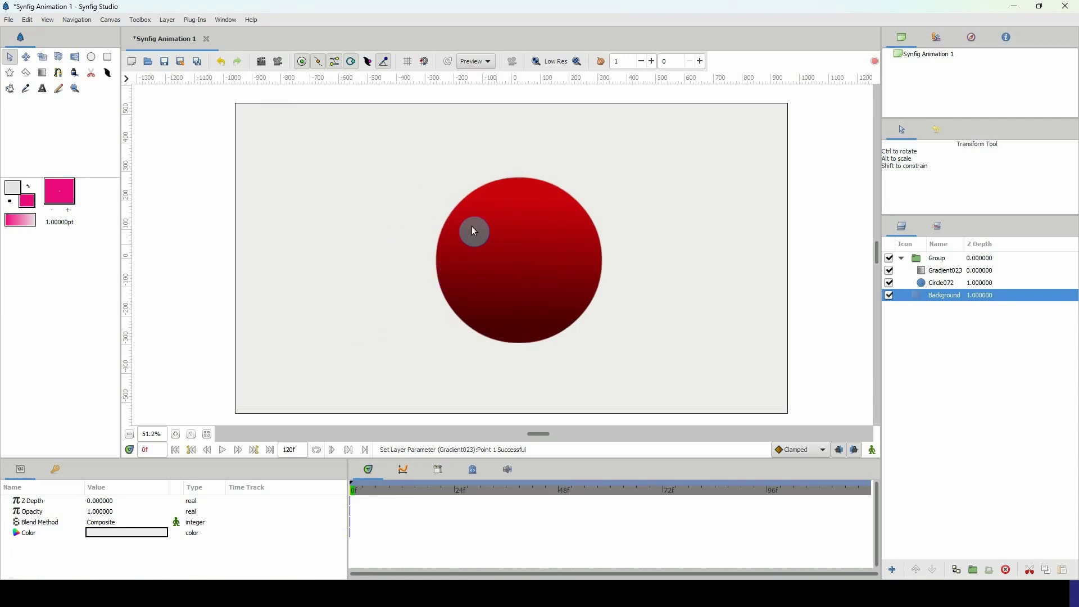
pyautogui.click(901, 260)
pyautogui.click(901, 260)
pyautogui.click(900, 261)
pyautogui.click(902, 259)
pyautogui.doubleClick(937, 258)
pyautogui.write('ba')
pyautogui.press('Return')
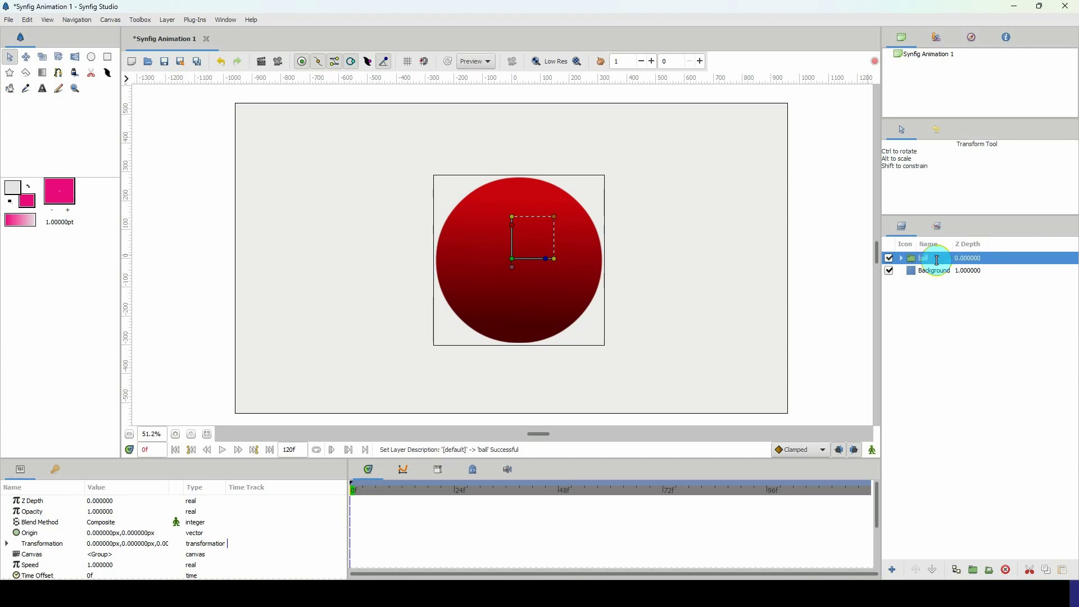
# Draw a small highlight circle about 86 px in radius on the upper part of the ball and select only its layer
pyautogui.click(92, 58)
pyautogui.moveTo(538, 217); pyautogui.dragTo(562, 225)
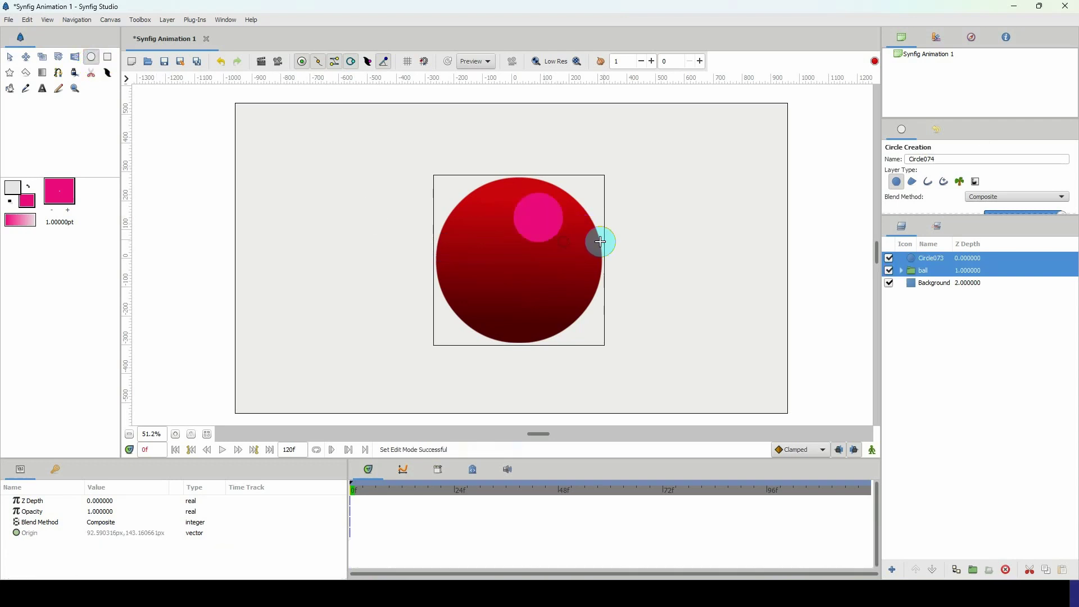
pyautogui.click(997, 259)
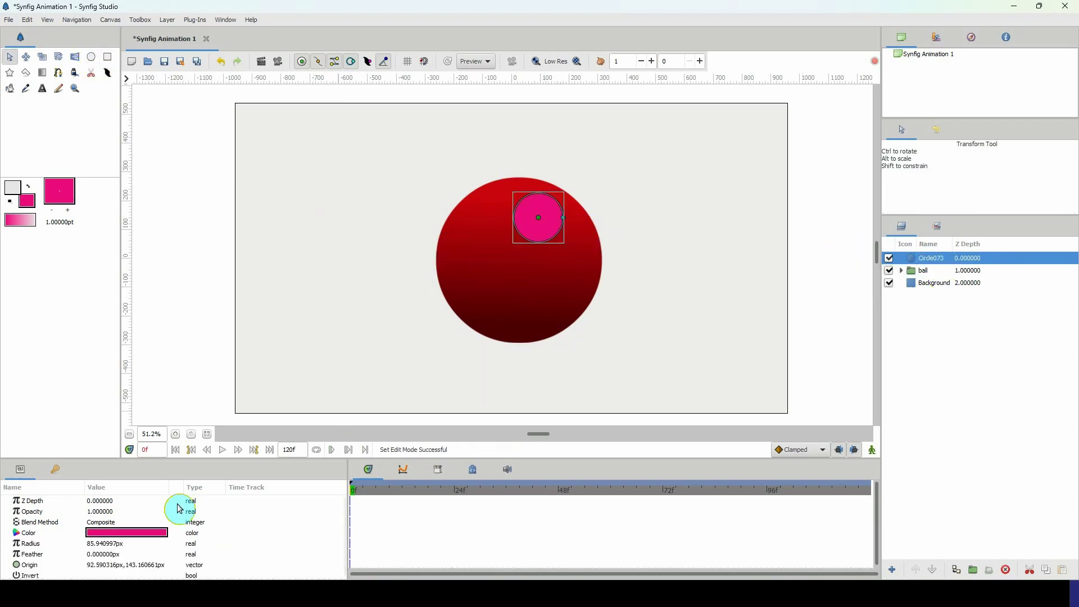
# Color the small circle with the red sampled from the top of the ball, brightened to #E1040E
pyautogui.doubleClick(137, 538)
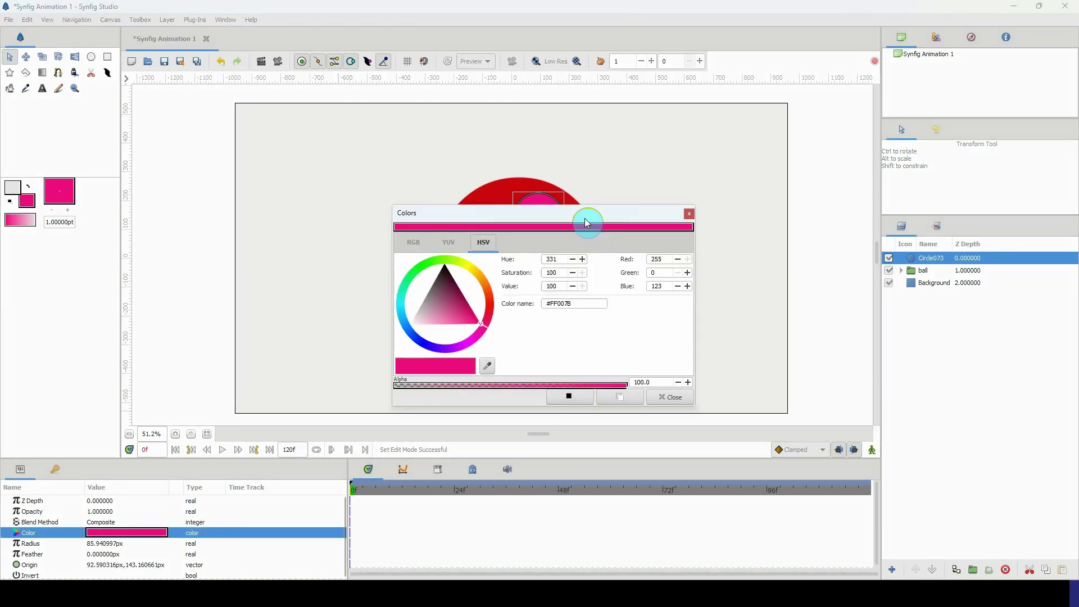
pyautogui.moveTo(585, 218); pyautogui.dragTo(897, 176)
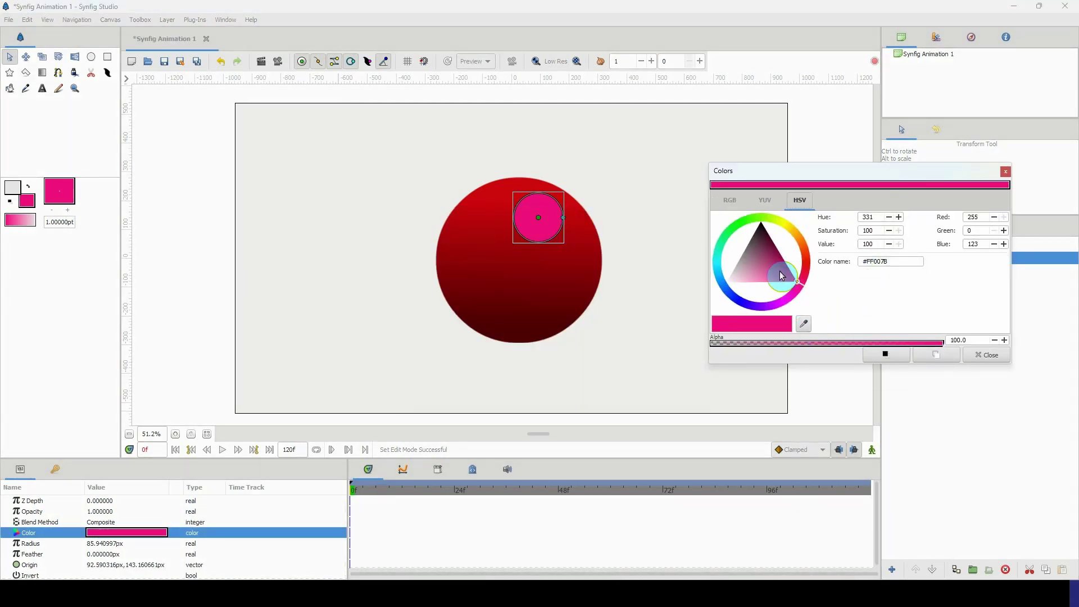
pyautogui.click(803, 323)
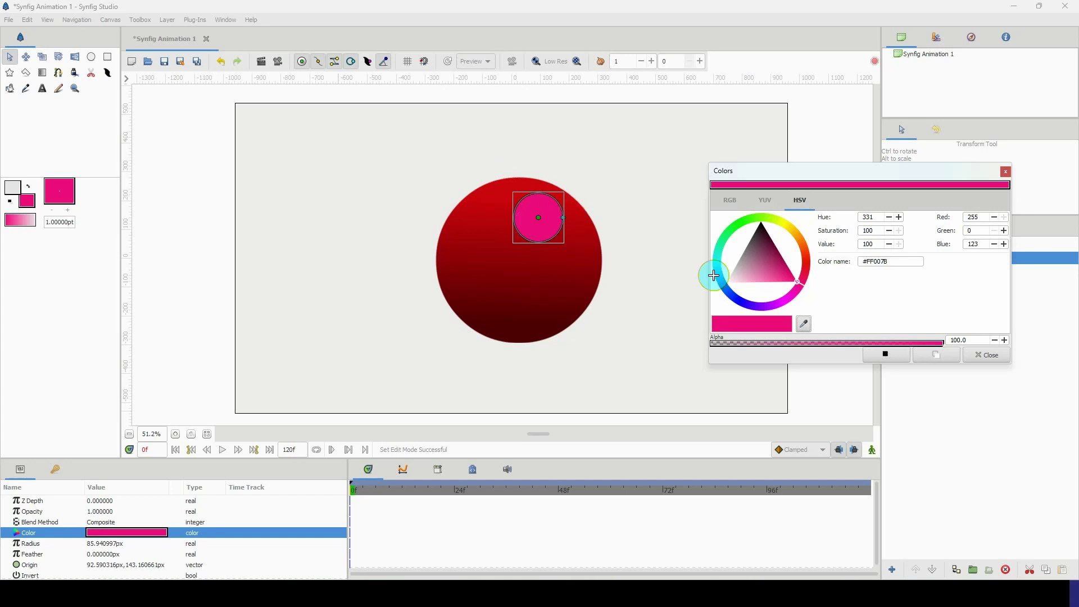
pyautogui.click(497, 191)
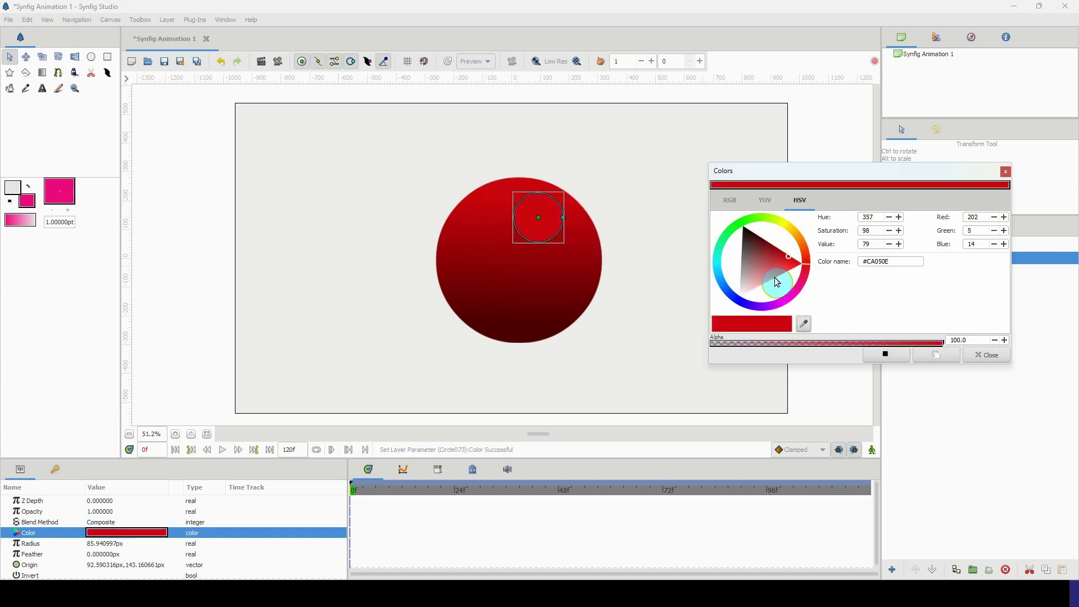
pyautogui.click(795, 262)
pyautogui.moveTo(795, 262); pyautogui.dragTo(797, 260)
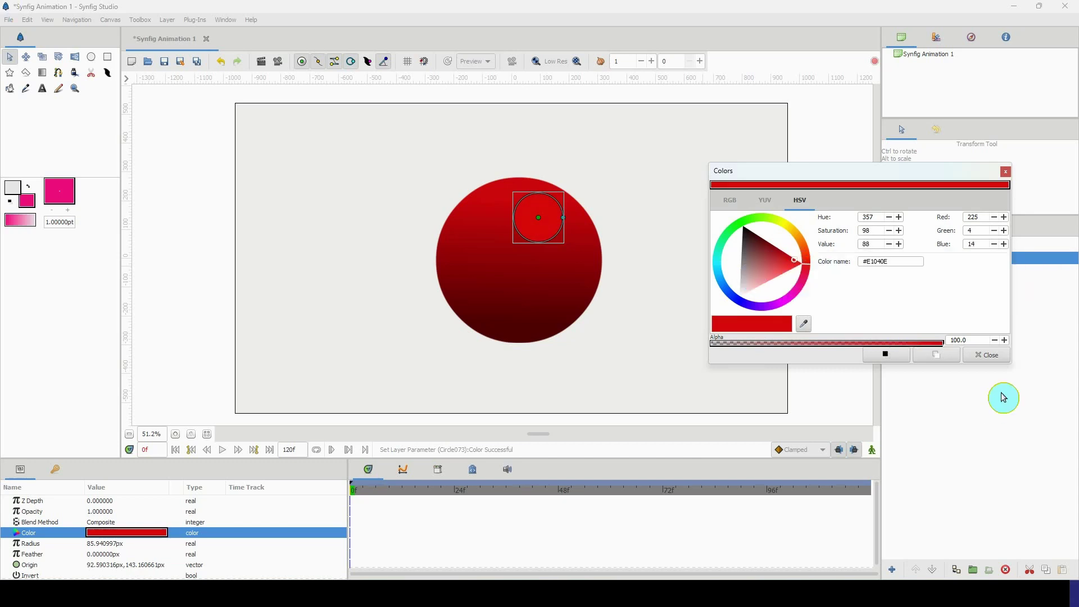
pyautogui.click(993, 355)
pyautogui.click(937, 284)
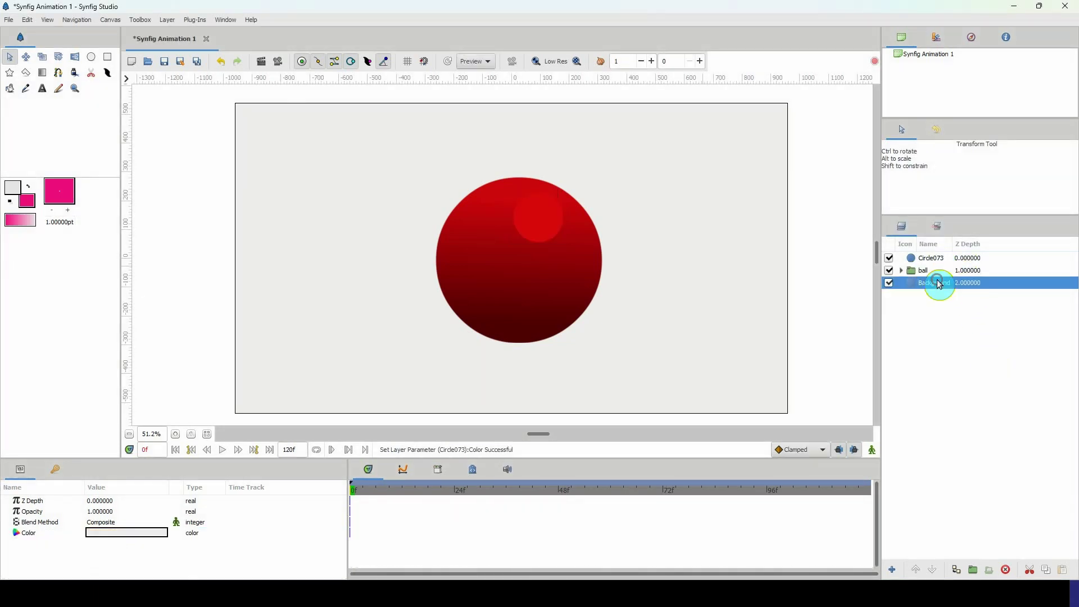
# Set the feather of the small highlight circle to 40 px and deselect it by selecting the Background layer
pyautogui.click(928, 259)
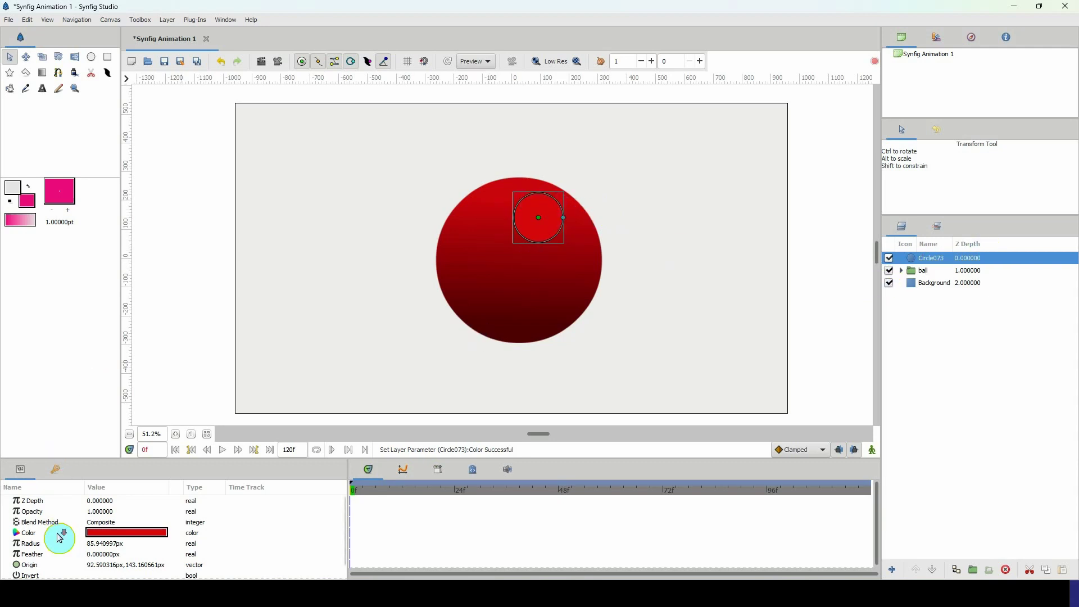
pyautogui.click(93, 552)
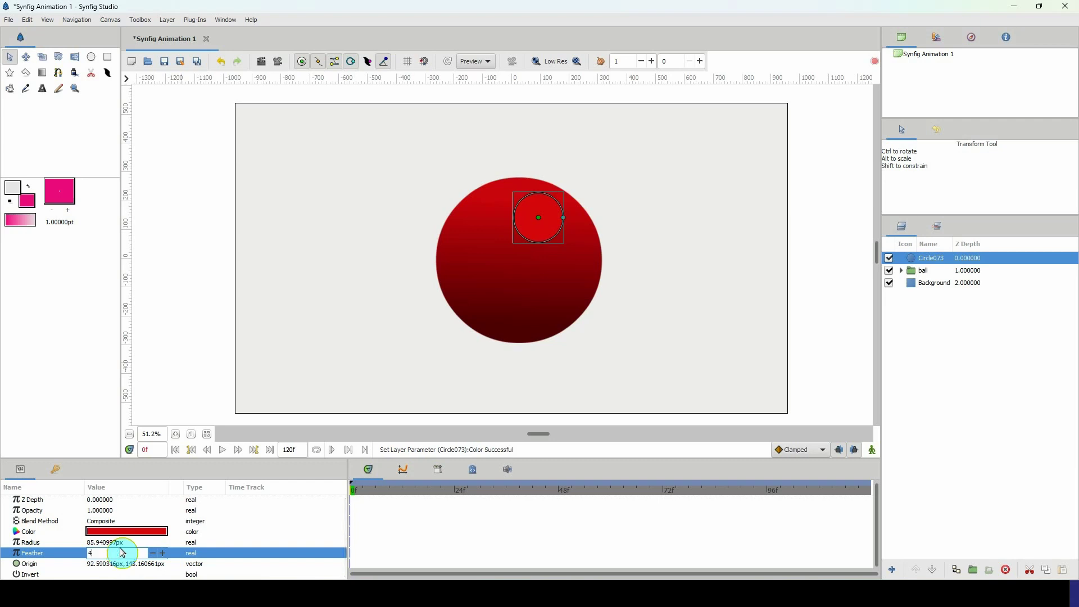
pyautogui.press('Return')
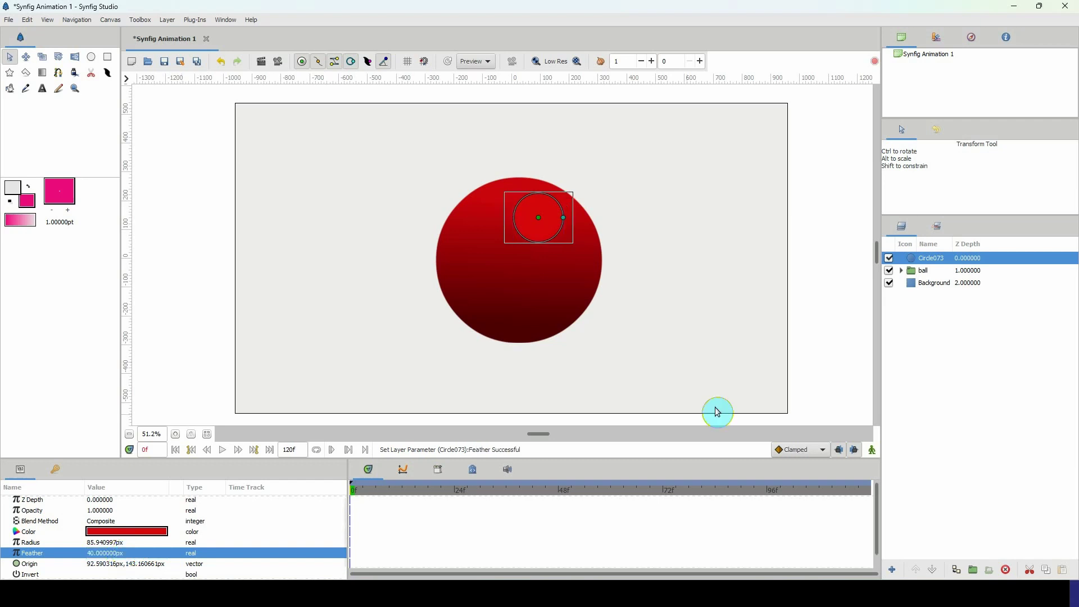
pyautogui.click(936, 282)
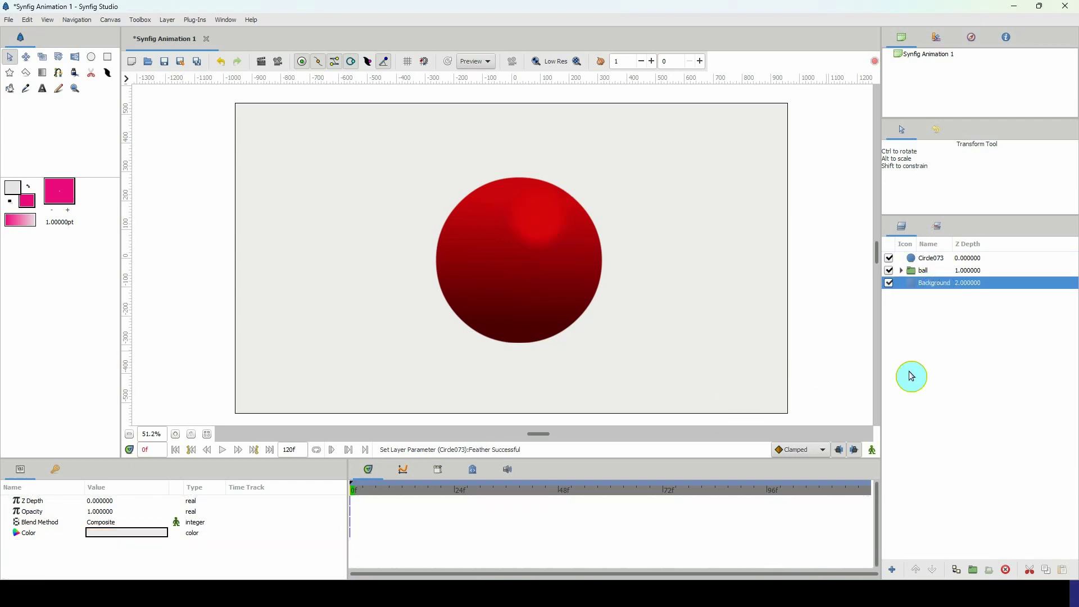
# Duplicate the highlight circle, shrink the copy to about 59 px in radius and move its origin to about 143, 92 px
pyautogui.click(930, 258)
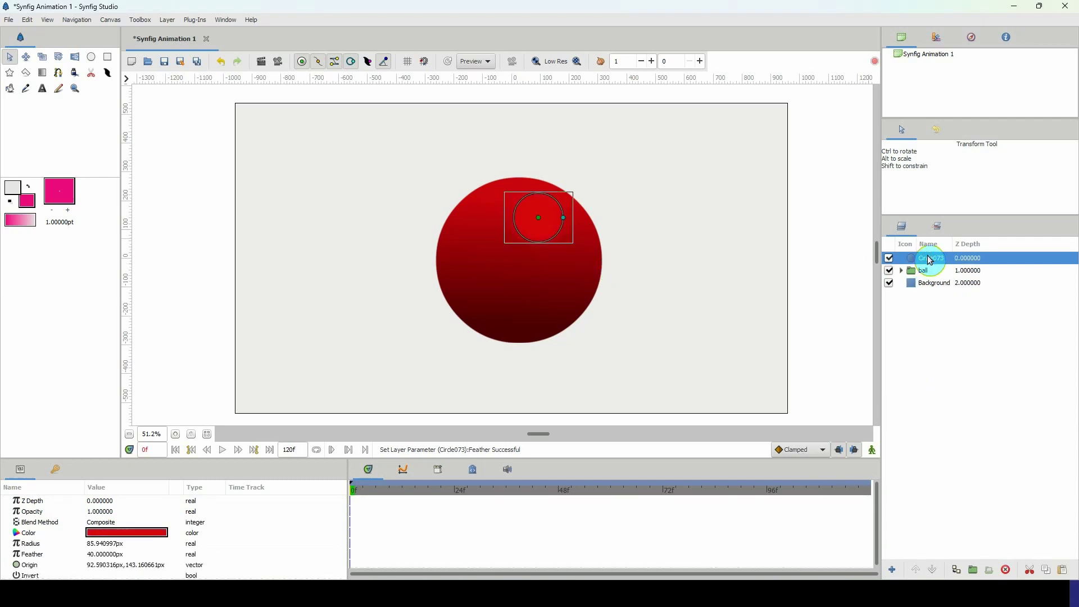
pyautogui.hotkey('ctrl', 'v')
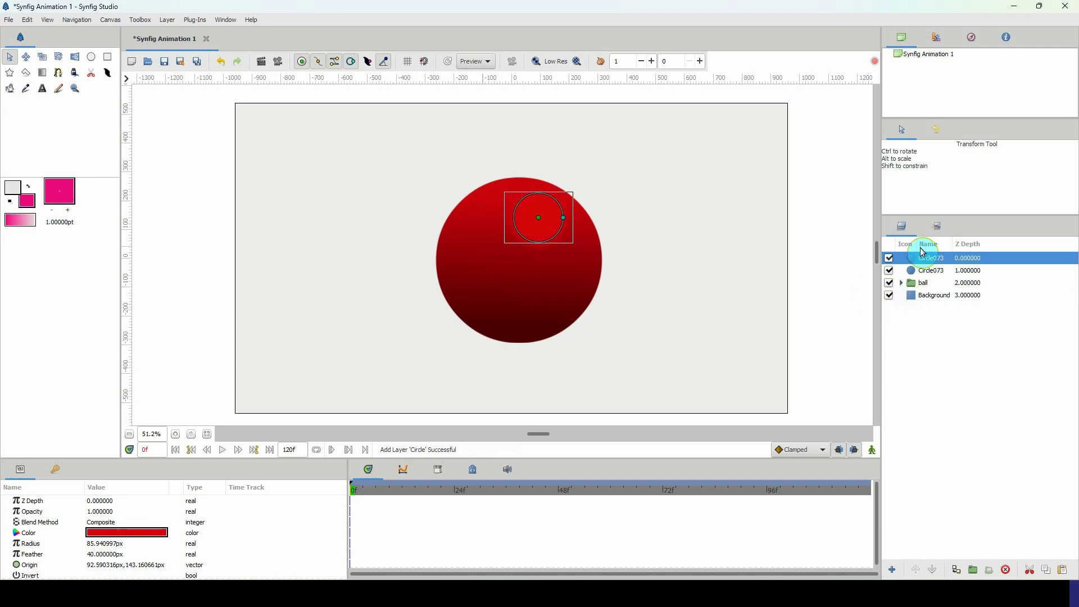
pyautogui.moveTo(538, 218); pyautogui.dragTo(557, 236)
pyautogui.click(938, 295)
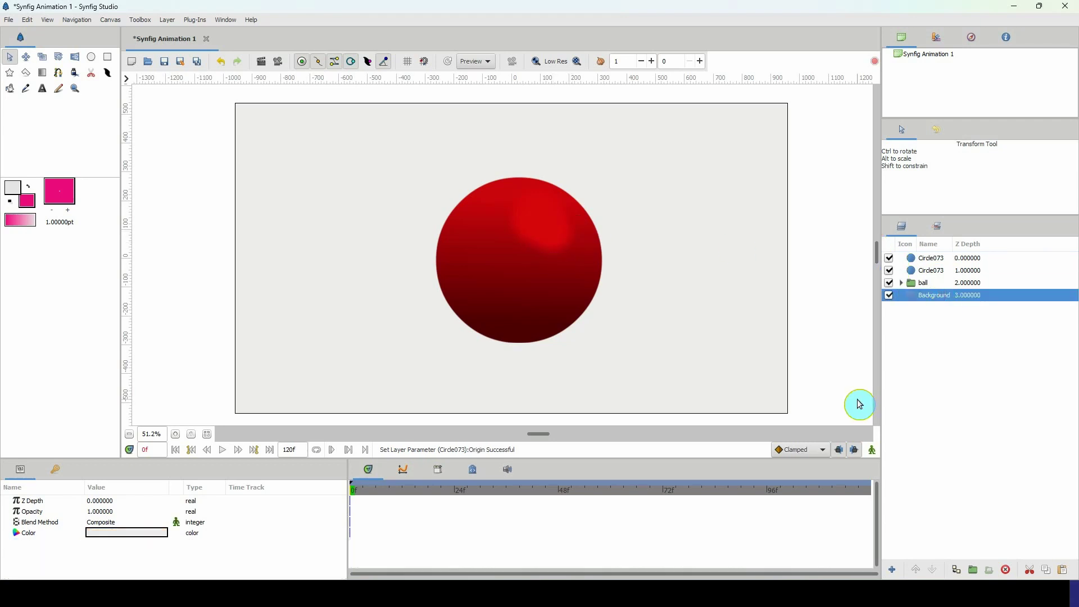
# Set the feather of the smaller, topmost highlight circle to 60 px
pyautogui.click(930, 258)
pyautogui.click(936, 271)
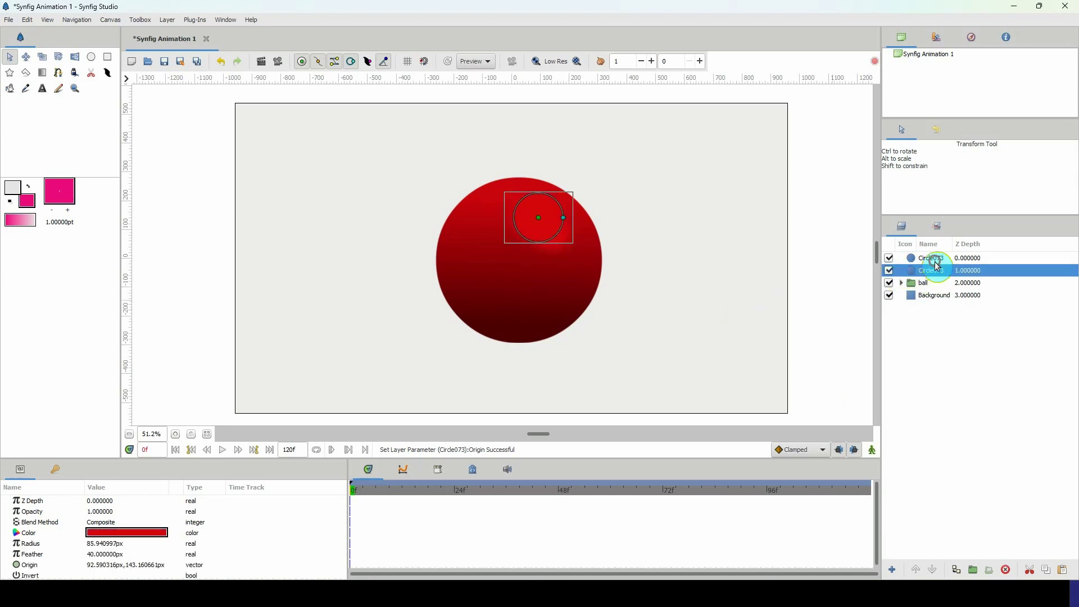
pyautogui.click(899, 258)
pyautogui.click(93, 553)
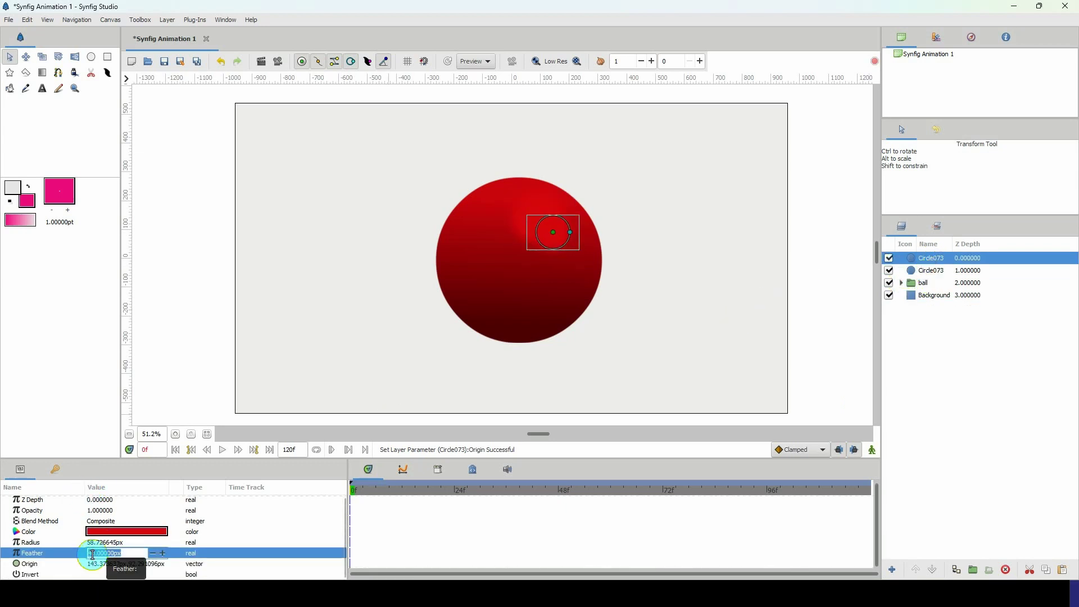
pyautogui.write('60')
pyautogui.press('Return')
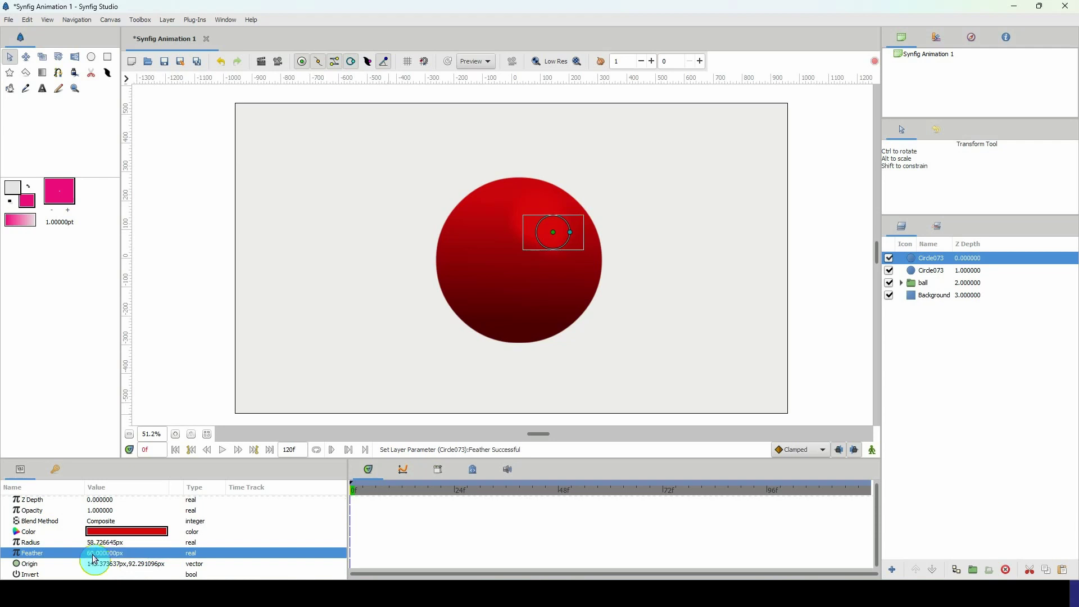
pyautogui.click(935, 296)
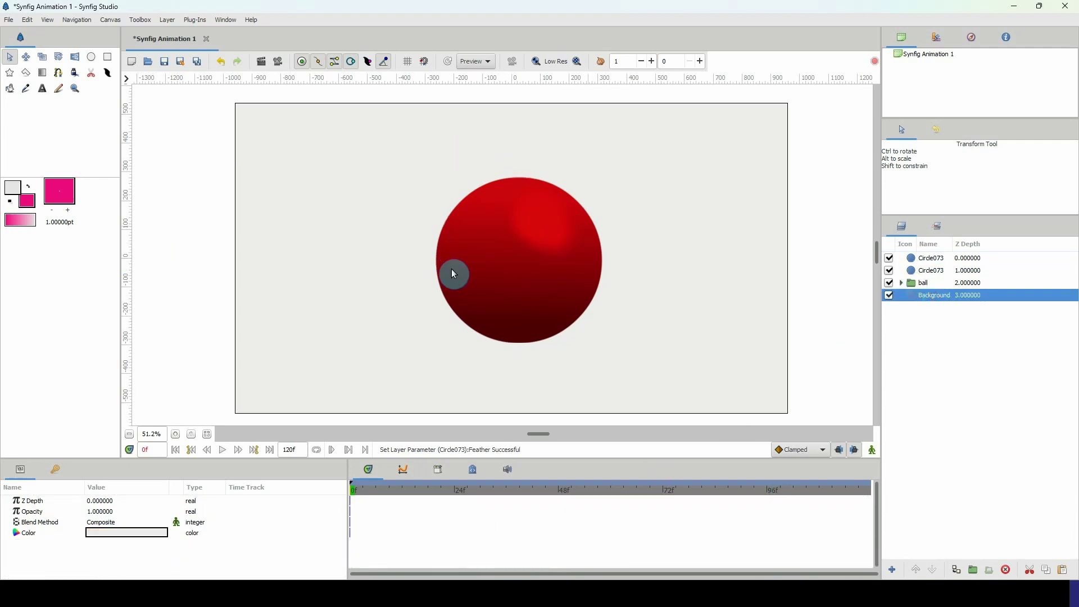
# Move both highlight circles into the "ball" group and collapse the group
pyautogui.scroll(-3, 505, 253)
pyautogui.hscroll(-3, 506, 253)
pyautogui.moveTo(524, 210); pyautogui.dragTo(485, 255)
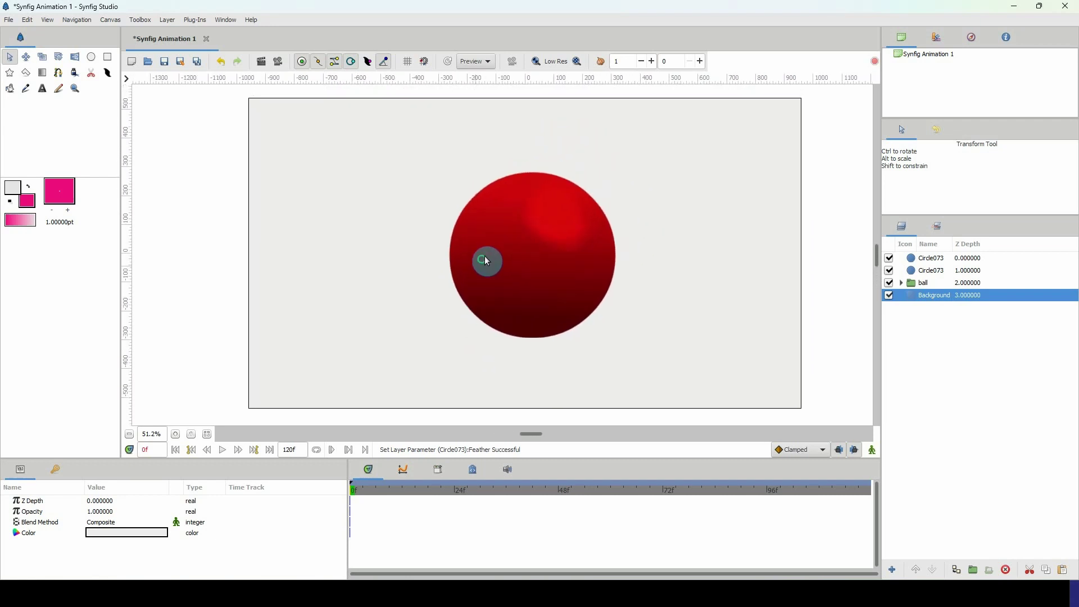
pyautogui.click(922, 282)
pyautogui.keyDown('shift'); pyautogui.click(936, 258); pyautogui.keyUp('shift')
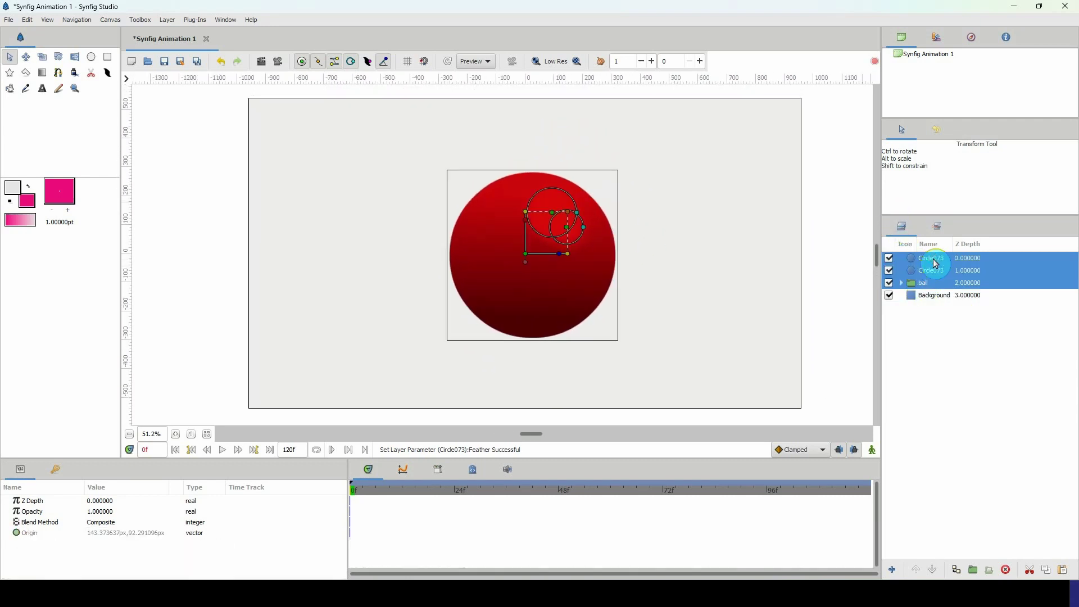
pyautogui.click(901, 283)
pyautogui.click(940, 271)
pyautogui.keyDown('shift'); pyautogui.click(936, 258); pyautogui.keyUp('shift')
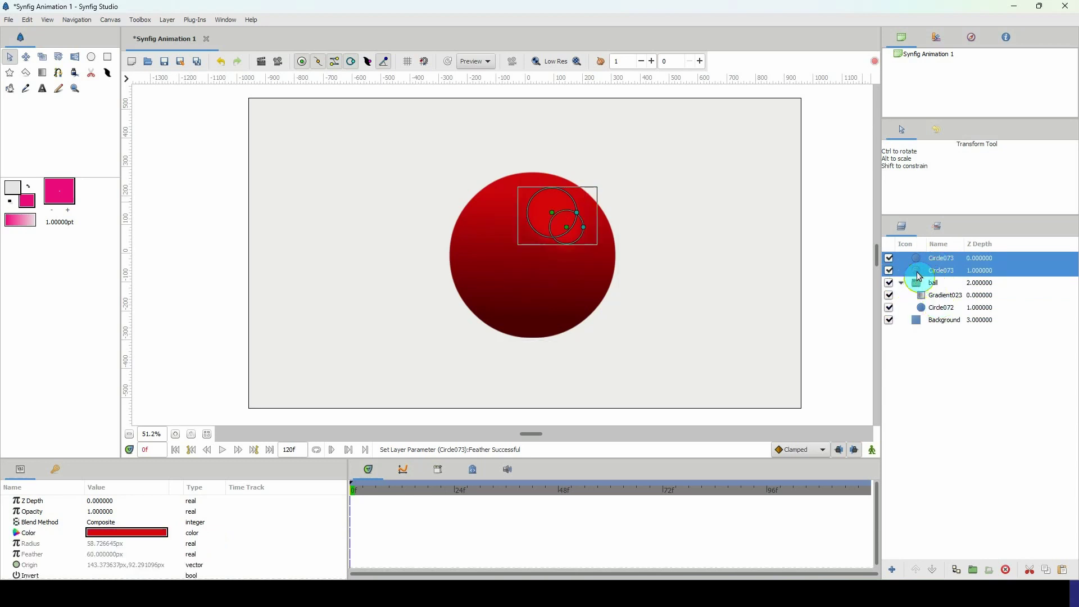
pyautogui.moveTo(919, 275); pyautogui.dragTo(934, 288)
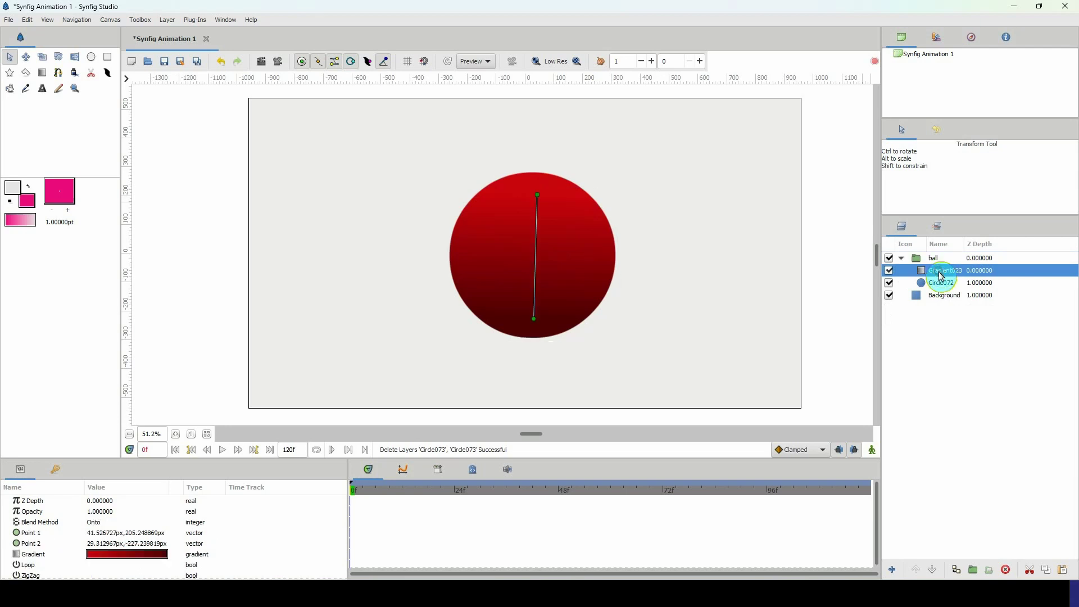
pyautogui.click(901, 258)
pyautogui.click(946, 275)
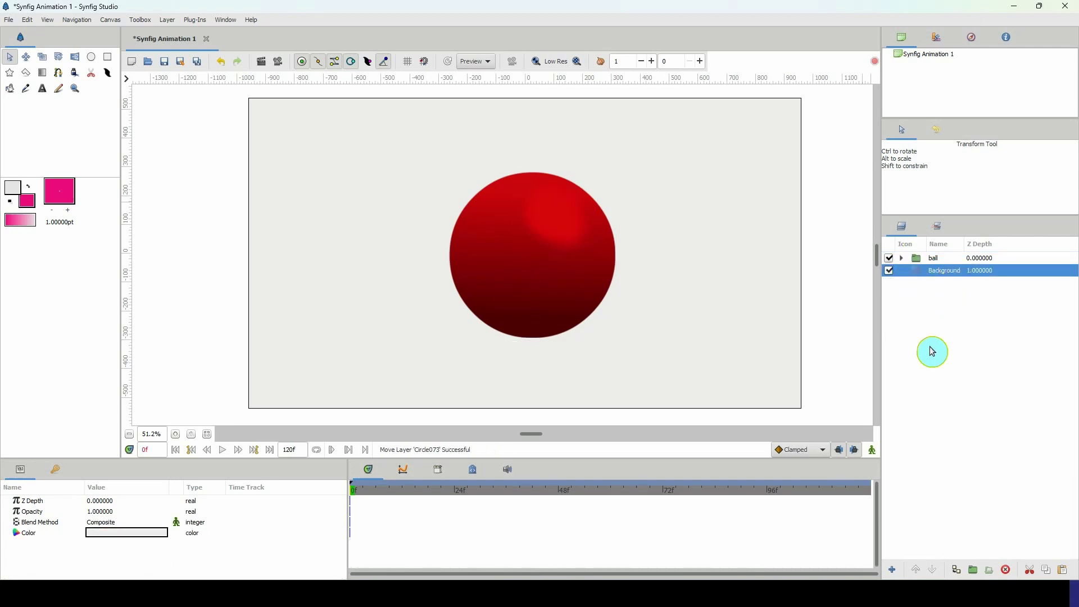
# Add a Noise Gradient layer above the "ball" group
pyautogui.click(930, 259)
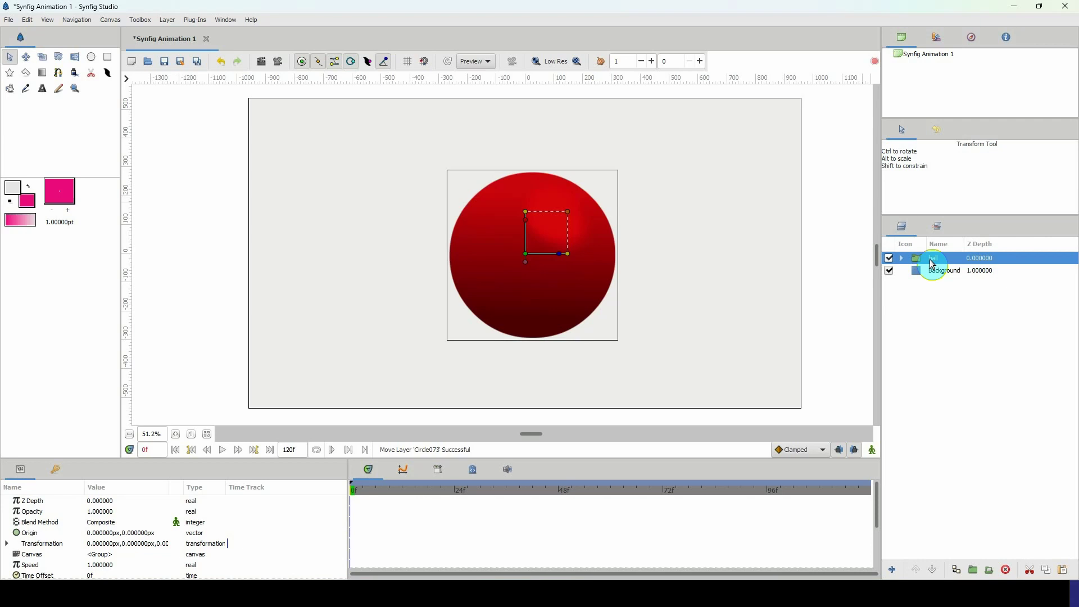
pyautogui.rightClick(932, 264)
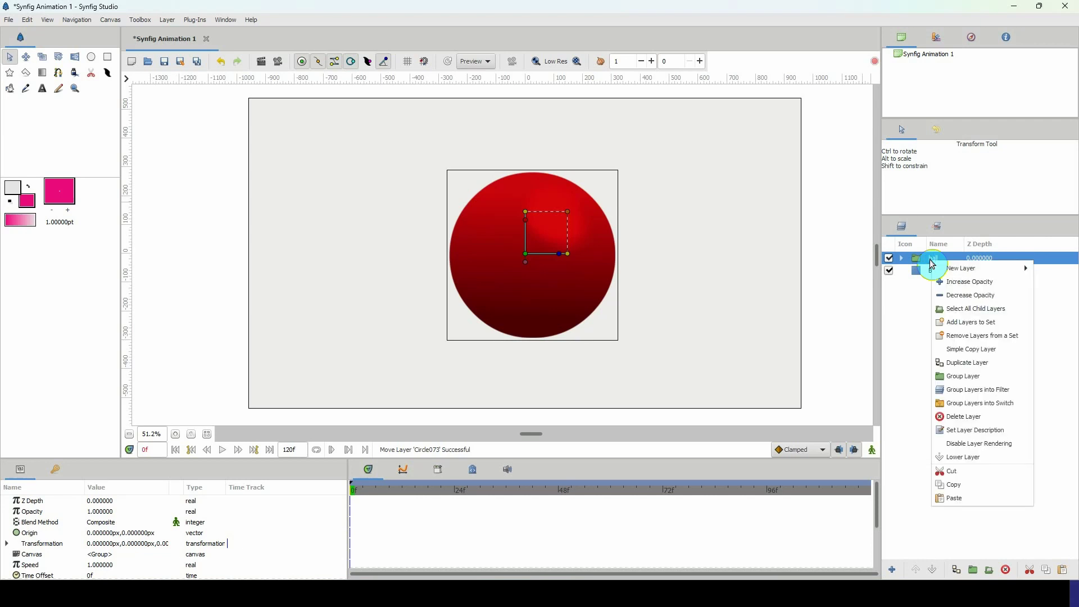
pyautogui.moveTo(957, 268)
pyautogui.moveTo(900, 352)
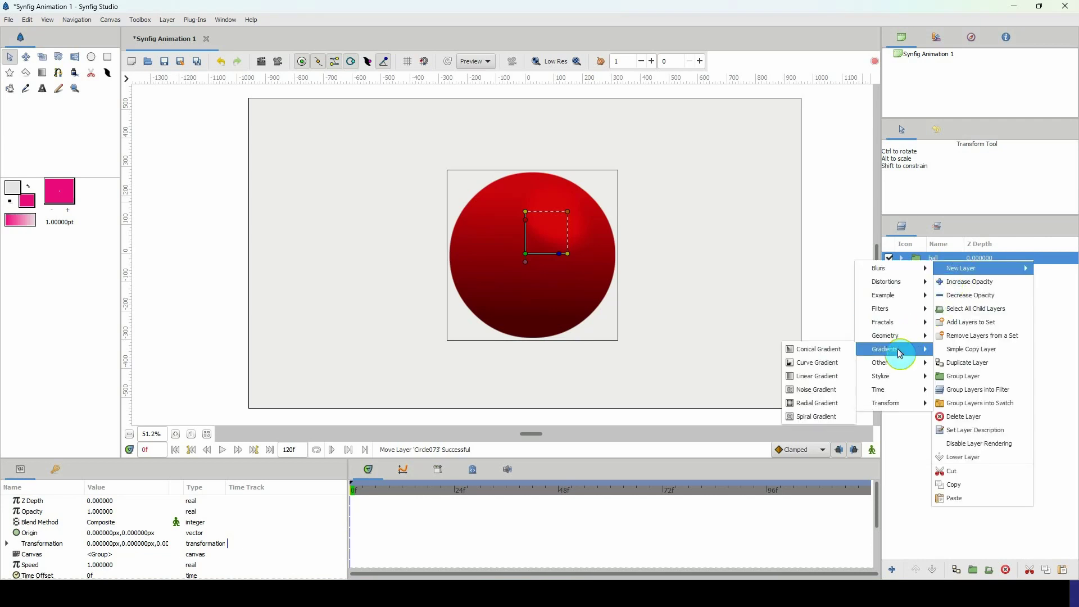
pyautogui.click(816, 389)
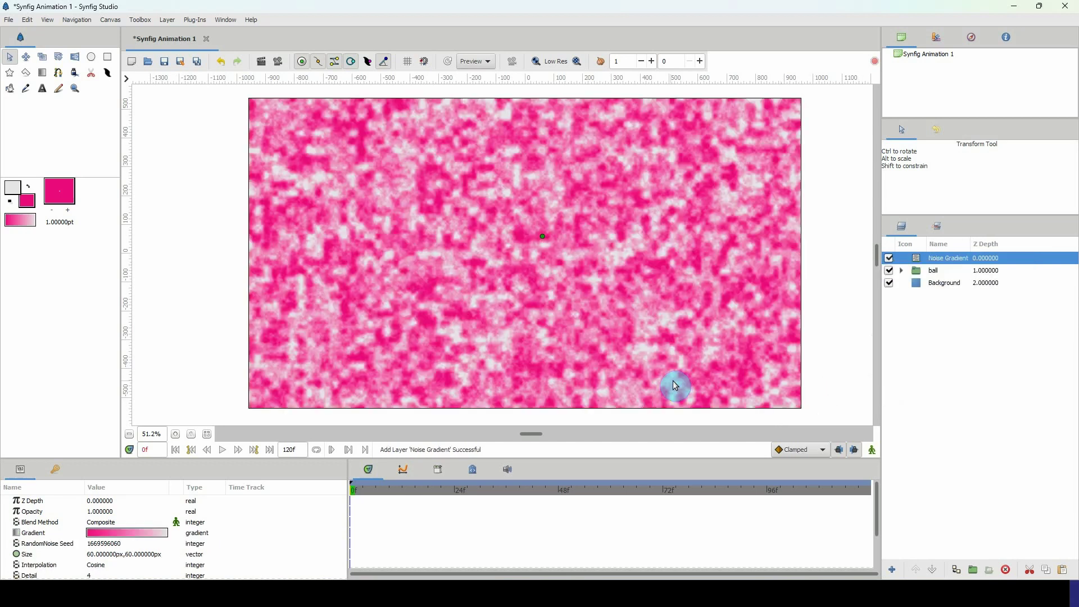
# Enlarge the parameters area and set the noise gradient's size to 2 px by 2 px
pyautogui.scroll(-2, 484, 260)
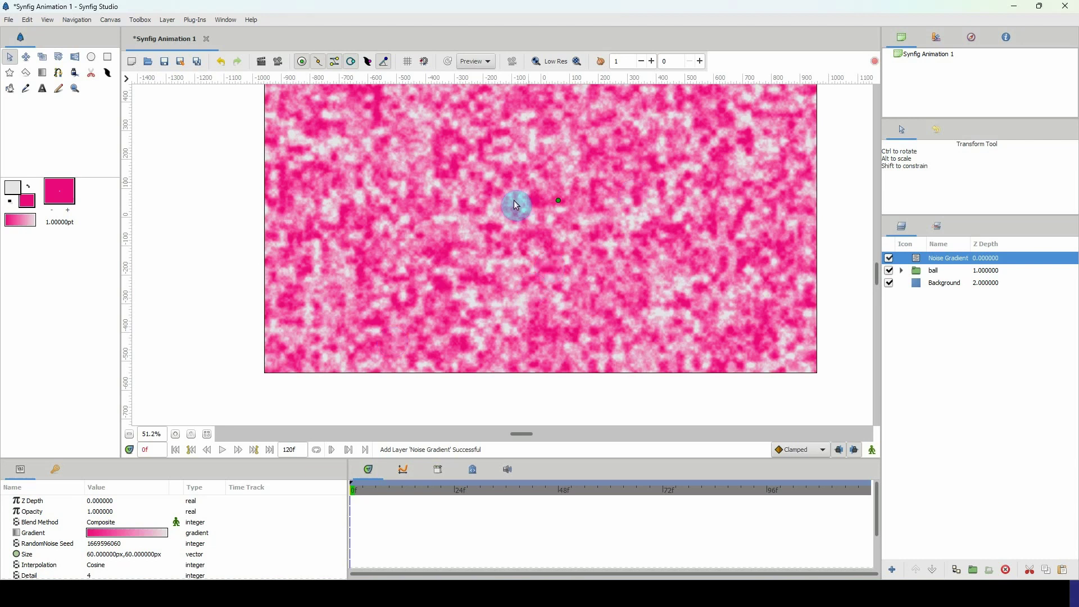
pyautogui.moveTo(155, 460); pyautogui.dragTo(154, 405)
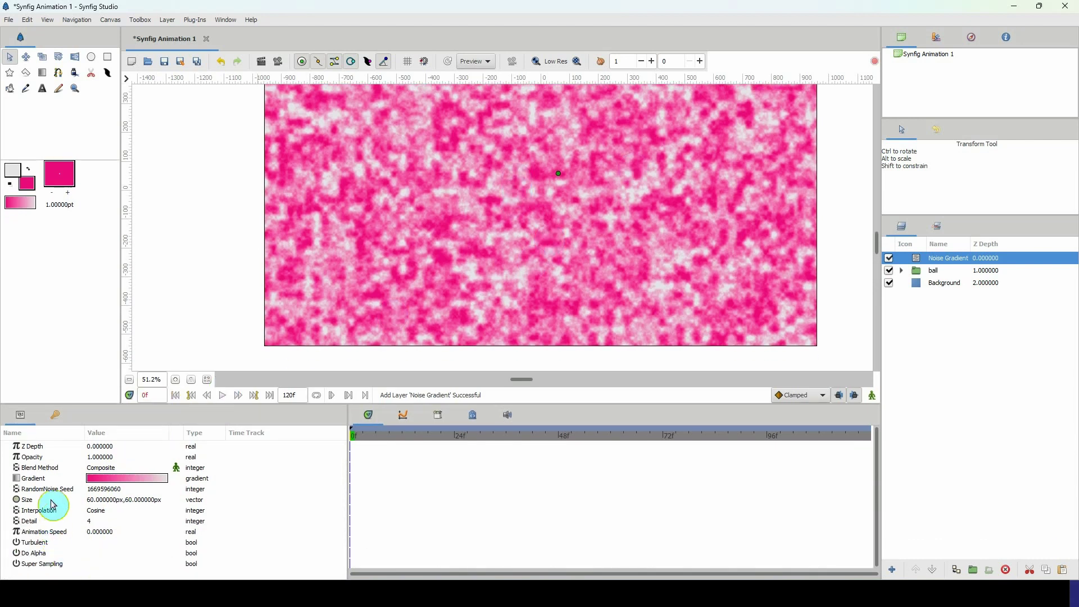
pyautogui.click(92, 499)
pyautogui.write('2')
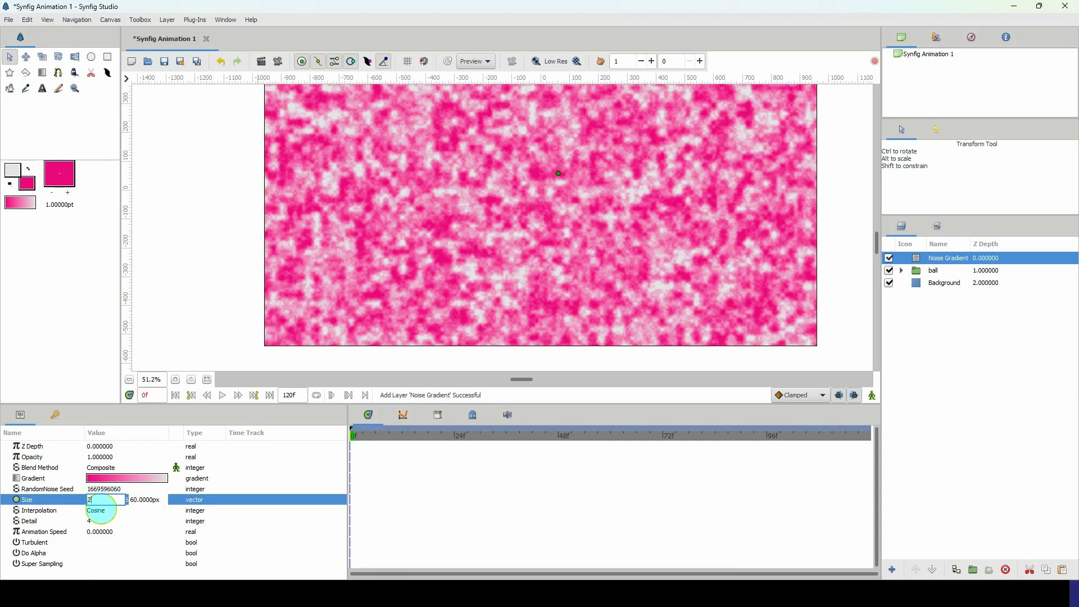
pyautogui.press('Tab')
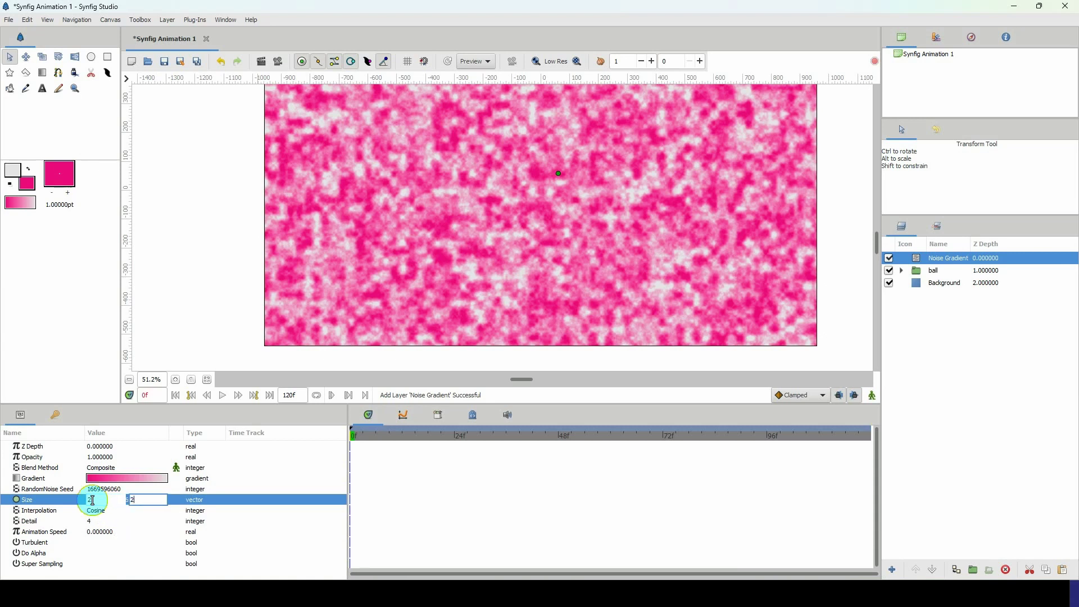
pyautogui.write('2')
pyautogui.press('Return')
pyautogui.moveTo(533, 176); pyautogui.dragTo(478, 253)
pyautogui.scroll(2, 152, 377)
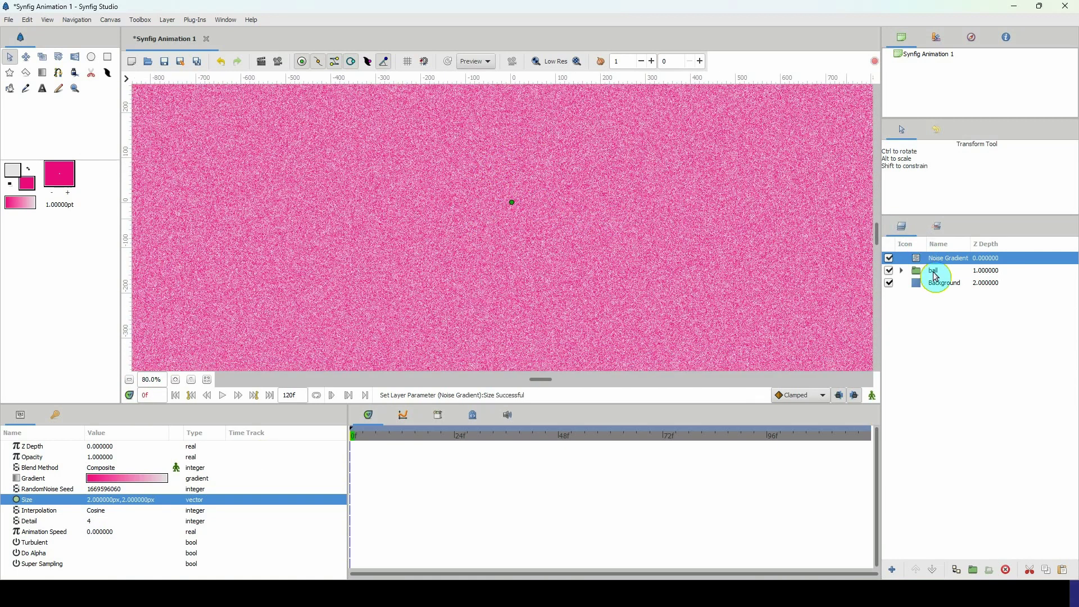
# Group the Noise Gradient layer with the "ball" group, expand the new group and select only the Noise Gradient layer
pyautogui.keyDown('ctrl'); pyautogui.click(934, 274); pyautogui.keyUp('ctrl')
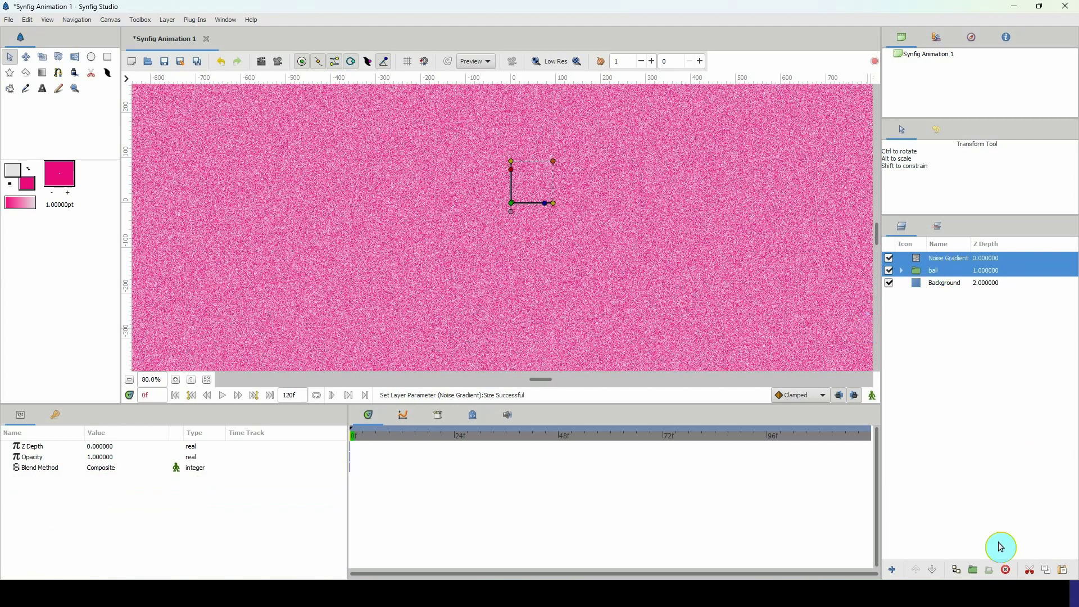
pyautogui.click(973, 569)
pyautogui.click(948, 269)
pyautogui.click(895, 259)
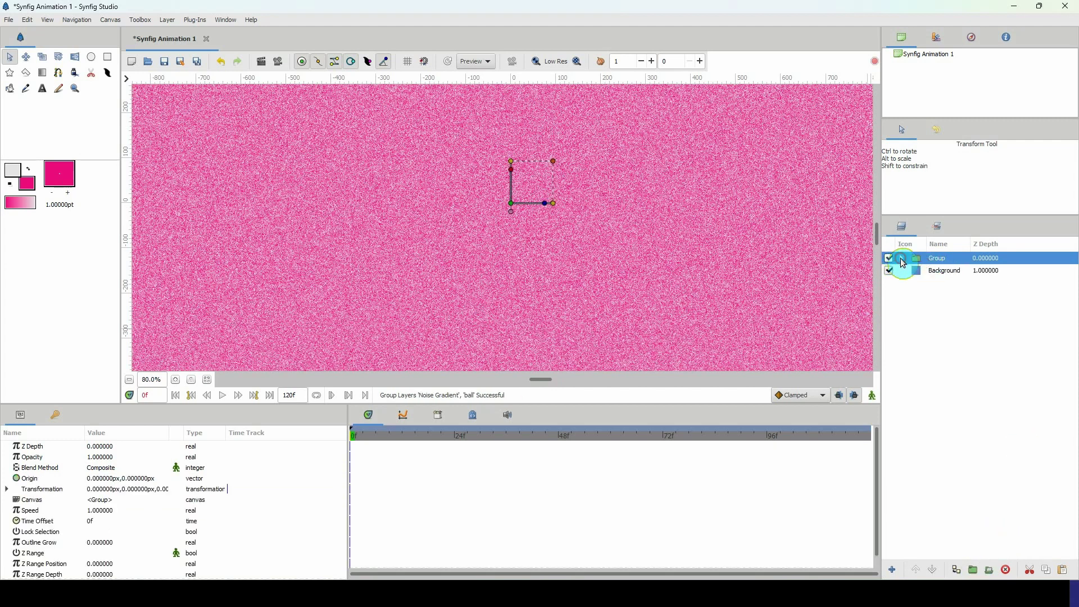
pyautogui.click(901, 258)
pyautogui.click(936, 272)
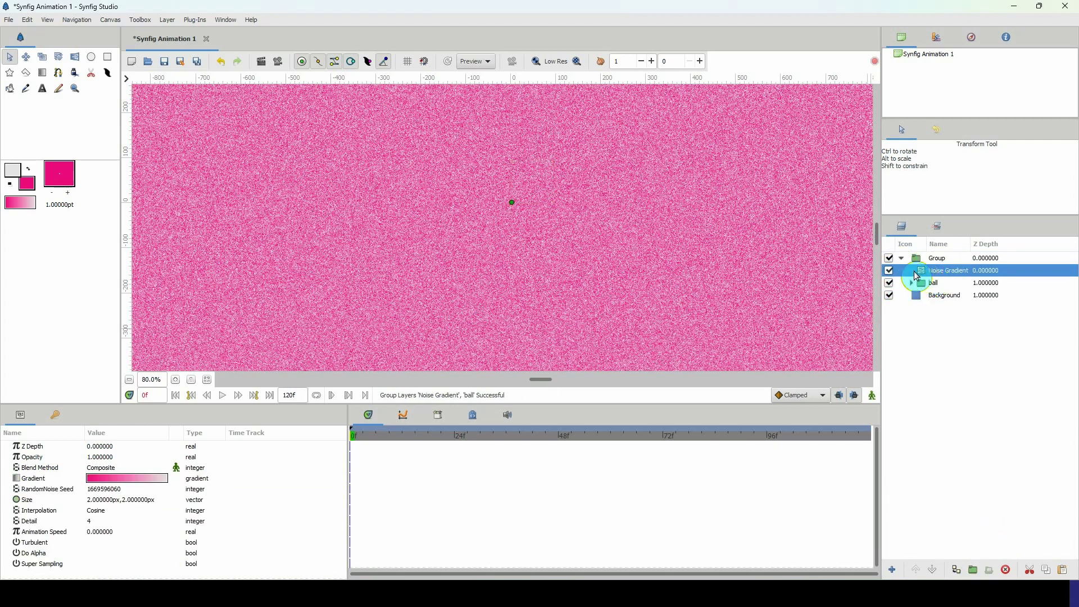
pyautogui.moveTo(173, 406); pyautogui.dragTo(180, 348)
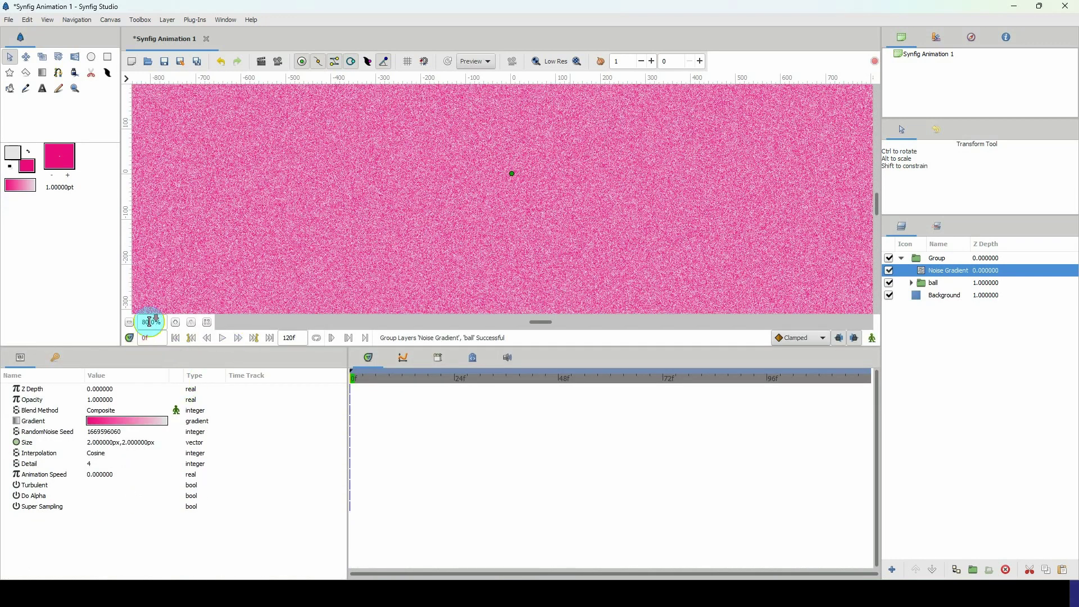
pyautogui.scroll(-2, 150, 322)
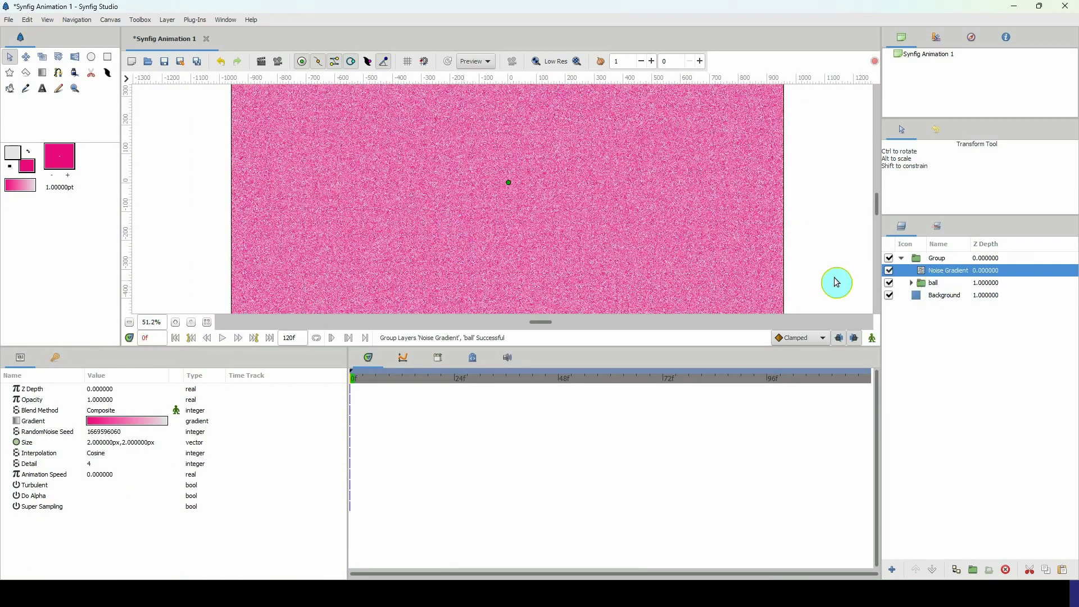
# Try the Onto blend method on the Noise Gradient layer, and set its blend method to Multiply
pyautogui.click(99, 410)
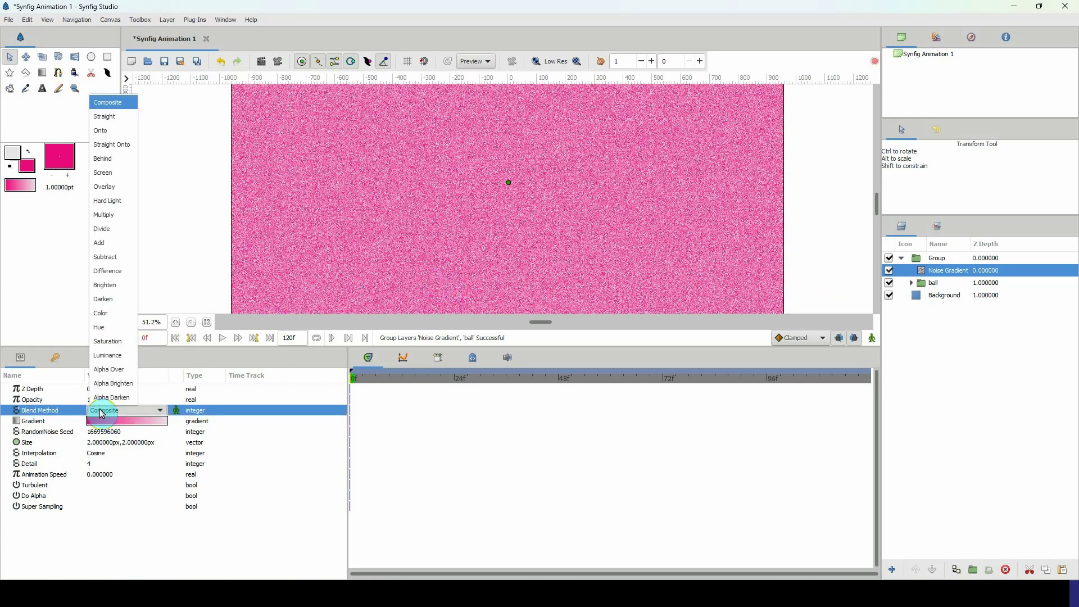
pyautogui.click(107, 132)
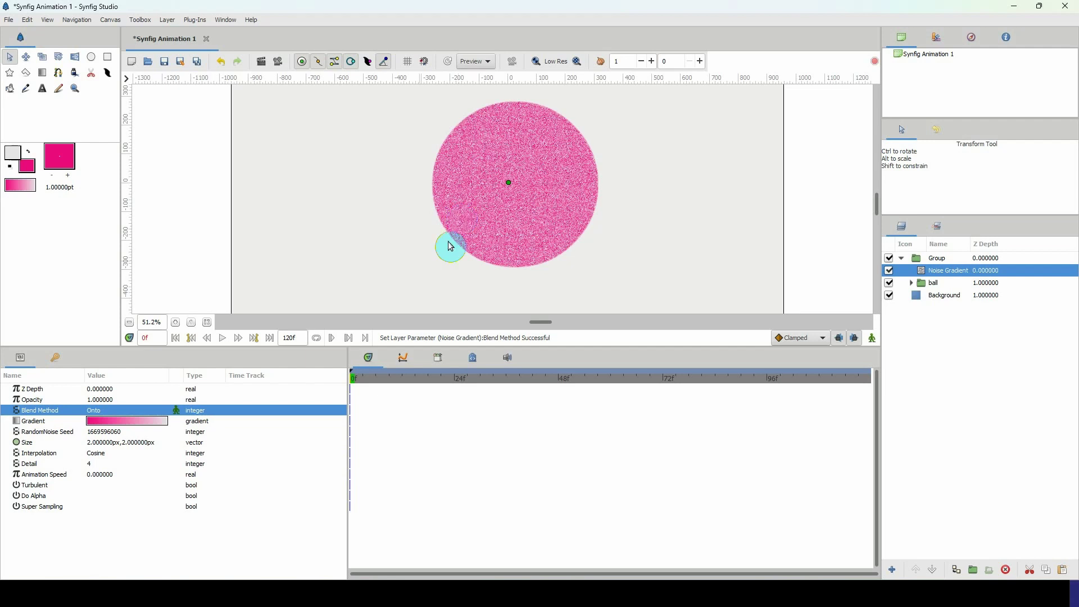
pyautogui.click(109, 411)
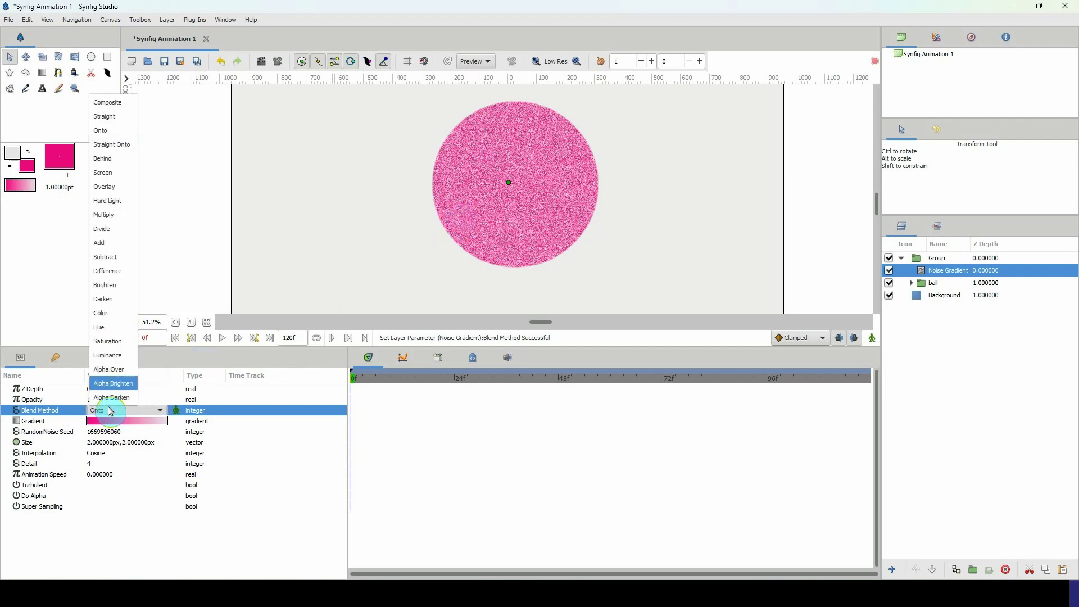
pyautogui.click(108, 219)
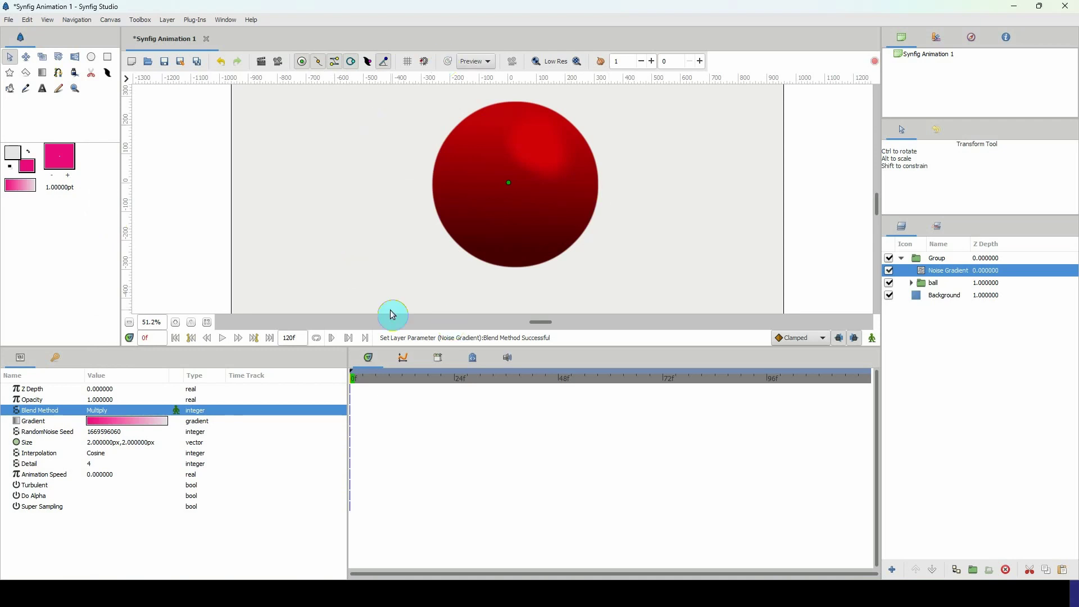
pyautogui.scroll(4, 149, 321)
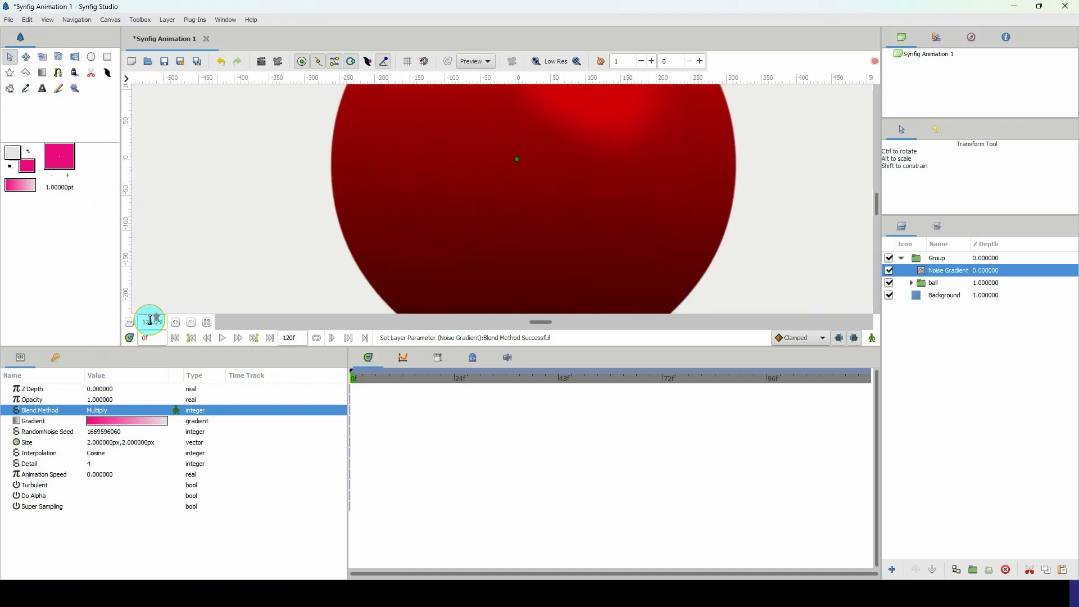
# Examine the noise texture on the ball's highlight and edges up close, and return to a view of the whole ball
pyautogui.scroll(5, 379, 151)
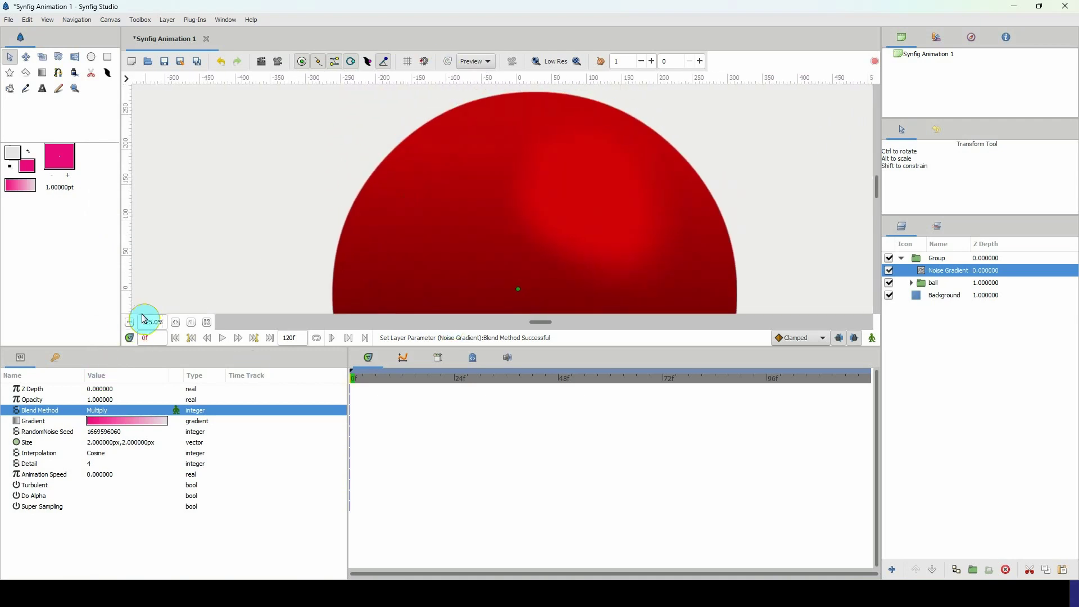
pyautogui.scroll(4, 153, 322)
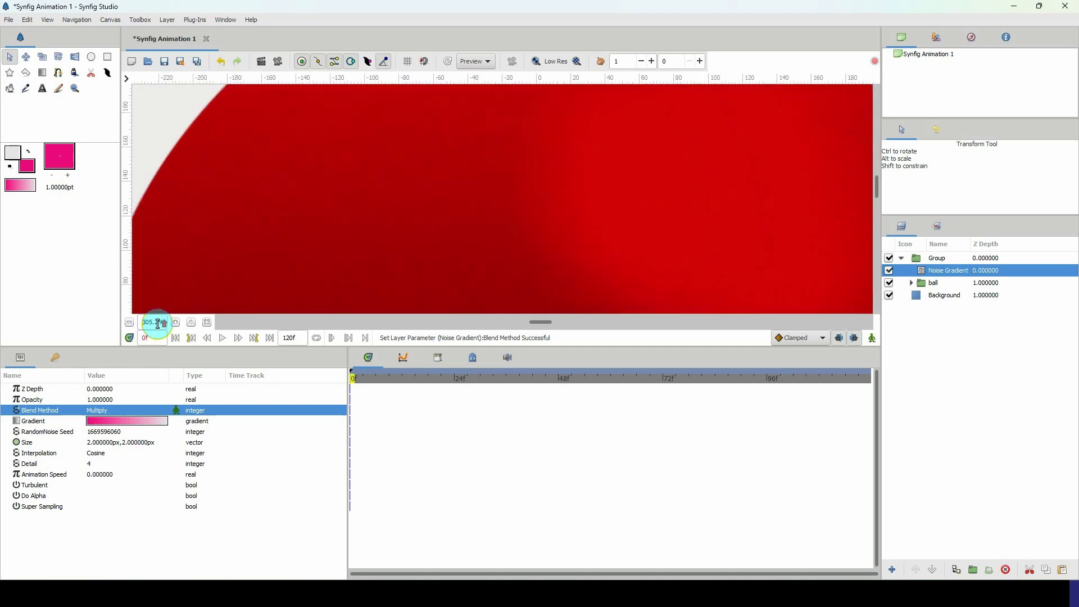
pyautogui.scroll(1, 496, 229)
pyautogui.hscroll(3, 544, 226)
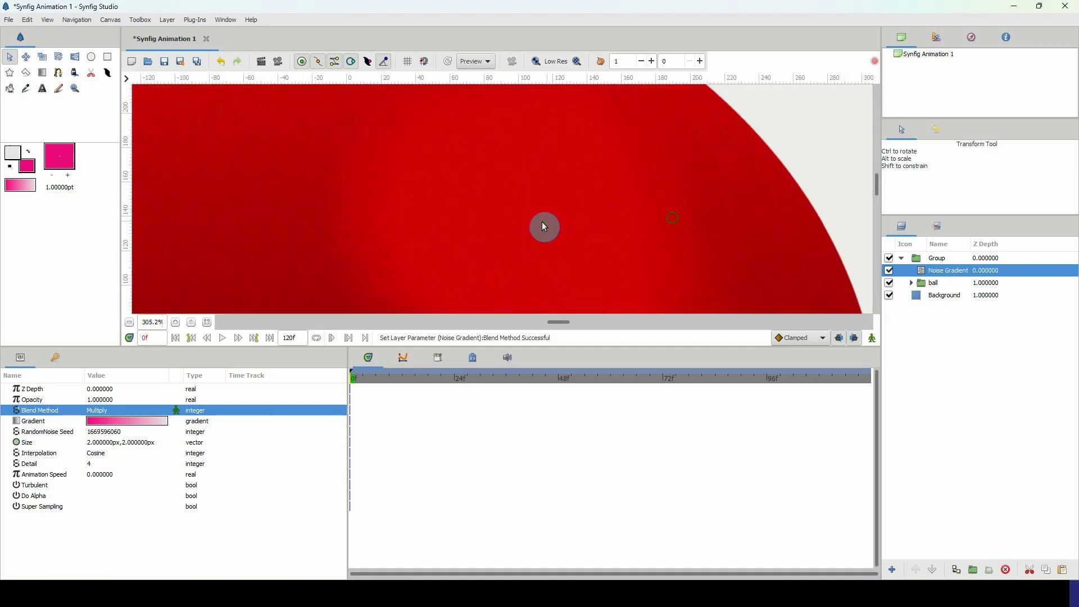
pyautogui.scroll(-3, 618, 197)
pyautogui.scroll(-1, 634, 151)
pyautogui.hscroll(1, 612, 157)
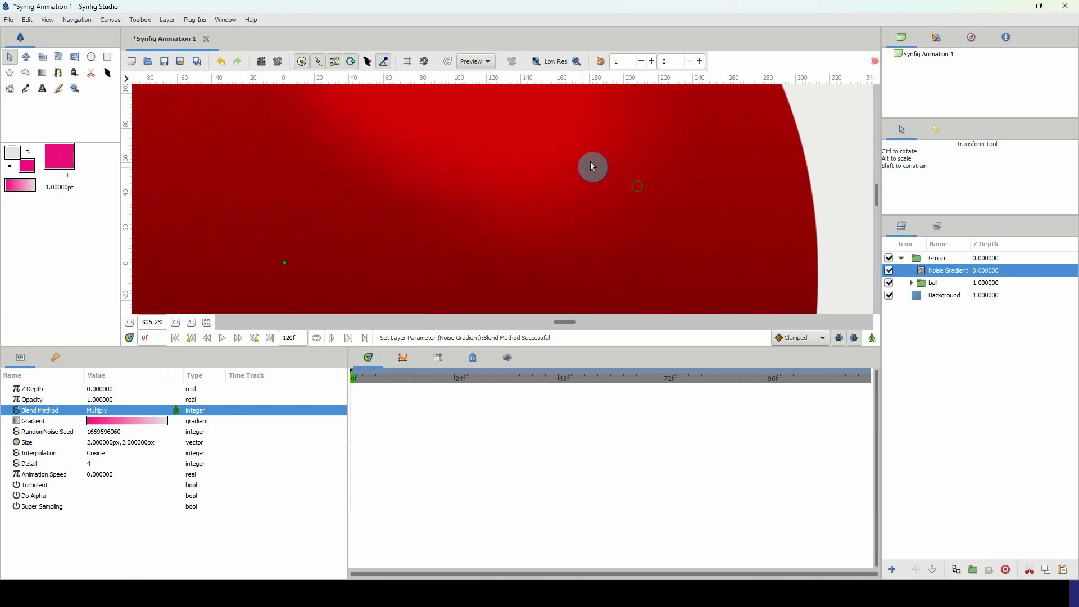
pyautogui.scroll(-6, 143, 323)
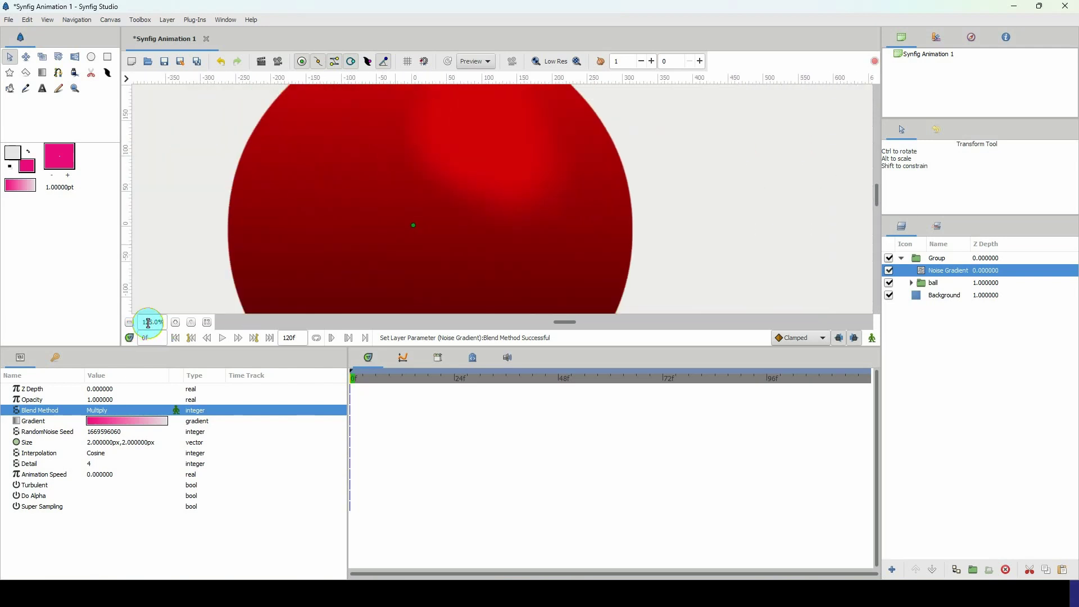
pyautogui.click(149, 323)
pyautogui.scroll(-2, 148, 323)
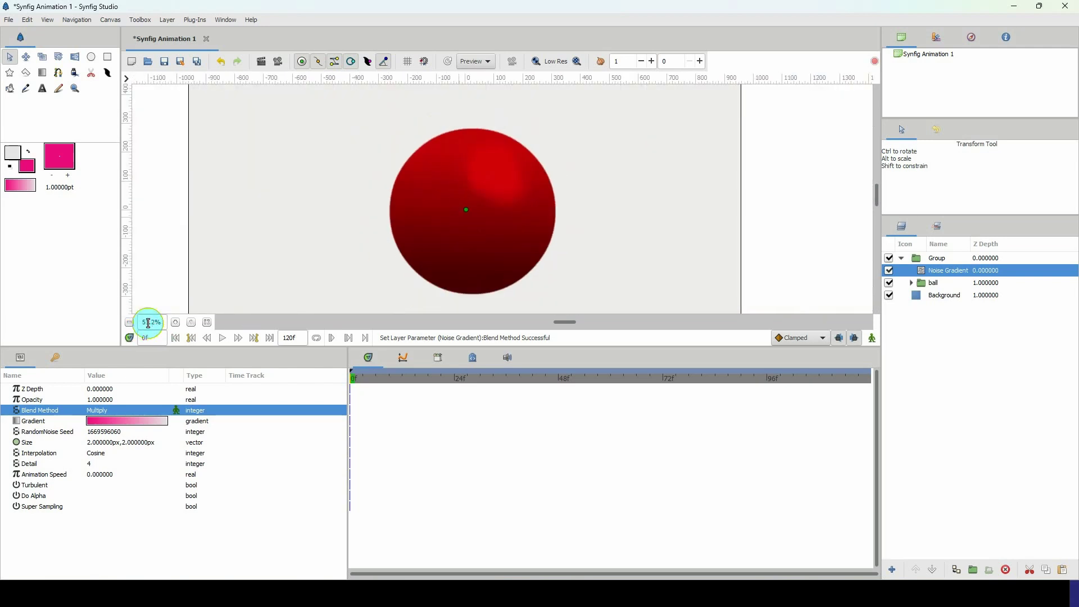
pyautogui.scroll(-2, 148, 323)
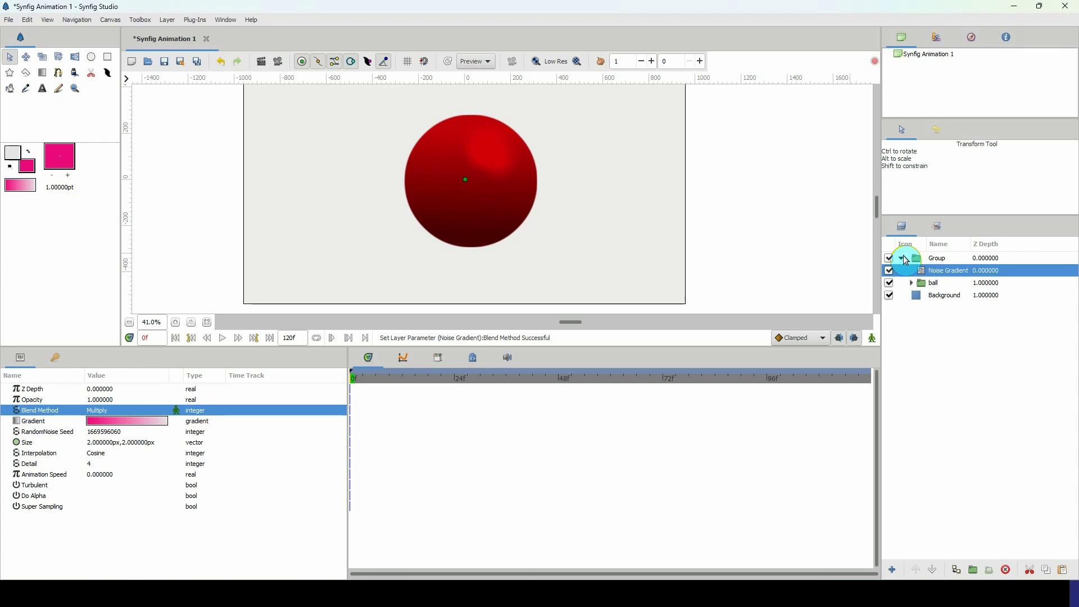
# Collapse the group and draw a looped four-point spline outline that curves just inside the ball's lower-left edge and extends outside the ball
pyautogui.click(903, 258)
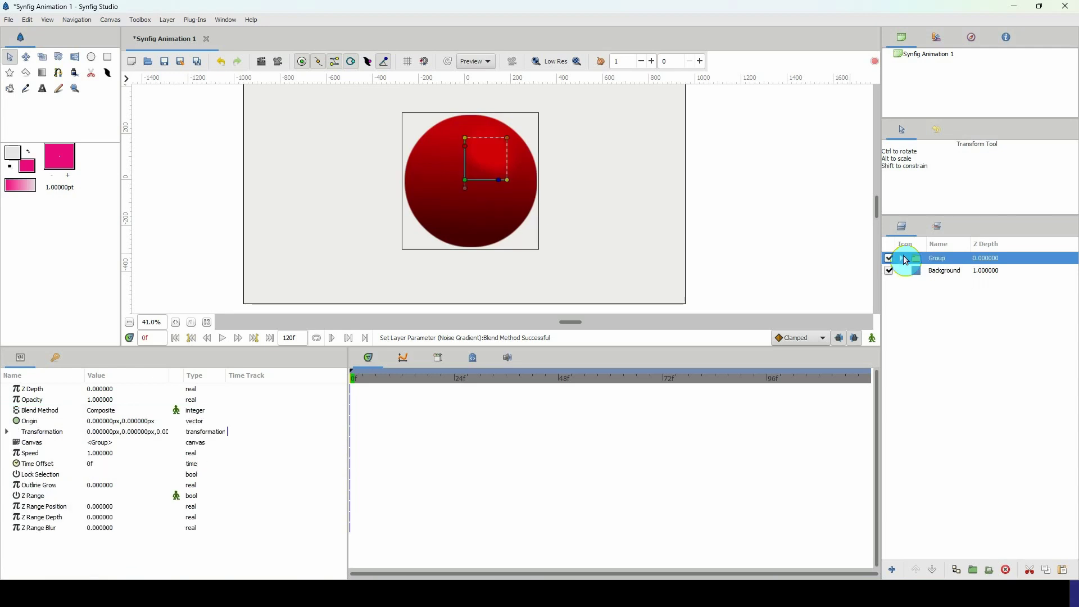
pyautogui.click(58, 73)
pyautogui.click(410, 149)
pyautogui.moveTo(496, 251); pyautogui.dragTo(610, 265)
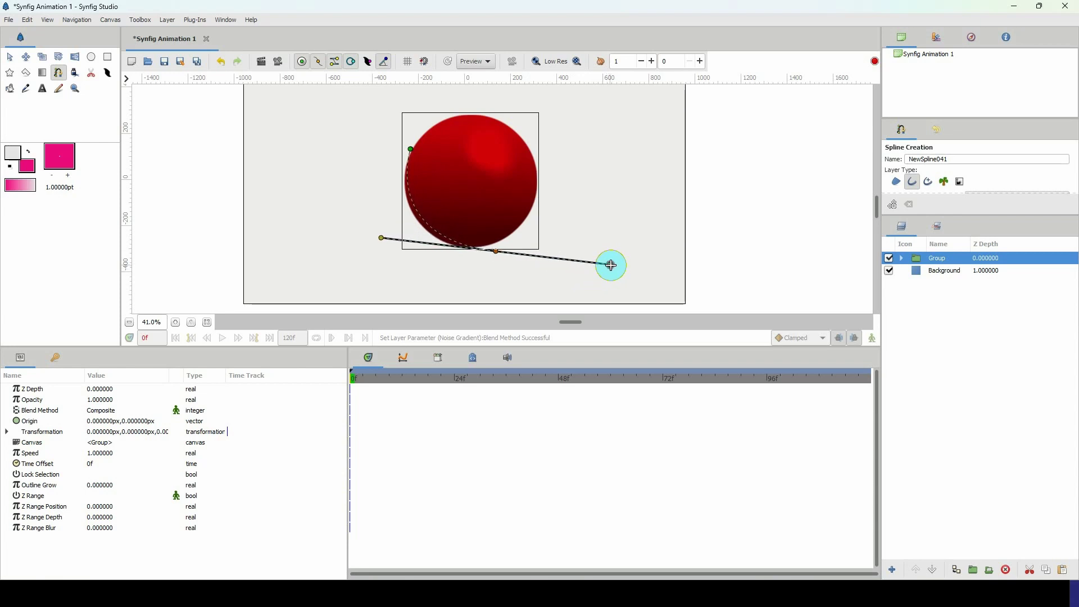
pyautogui.click(367, 285)
pyautogui.click(313, 175)
pyautogui.rightClick(410, 150)
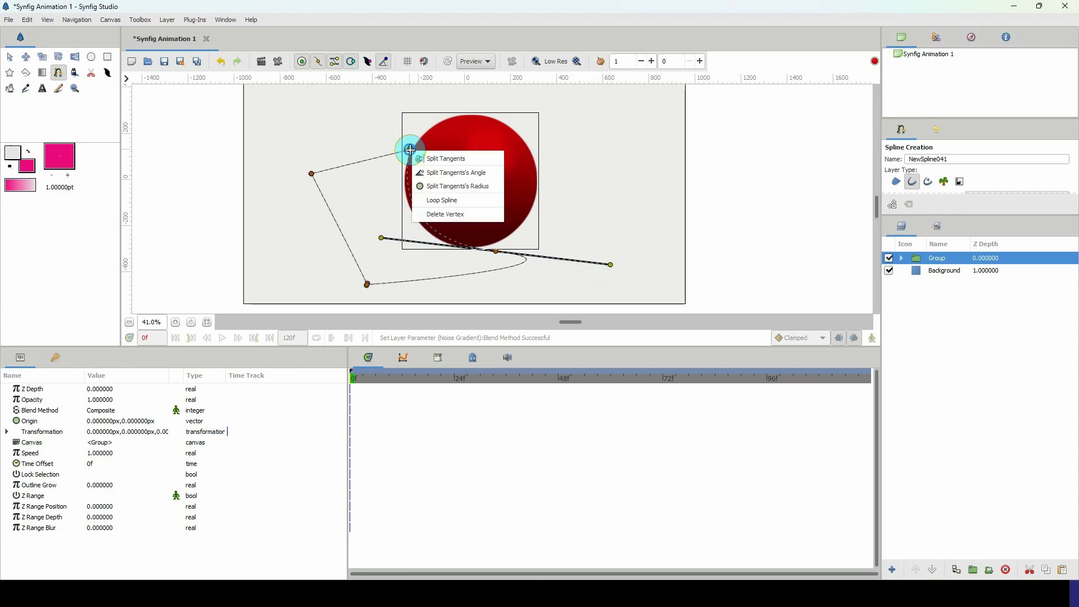
pyautogui.click(438, 200)
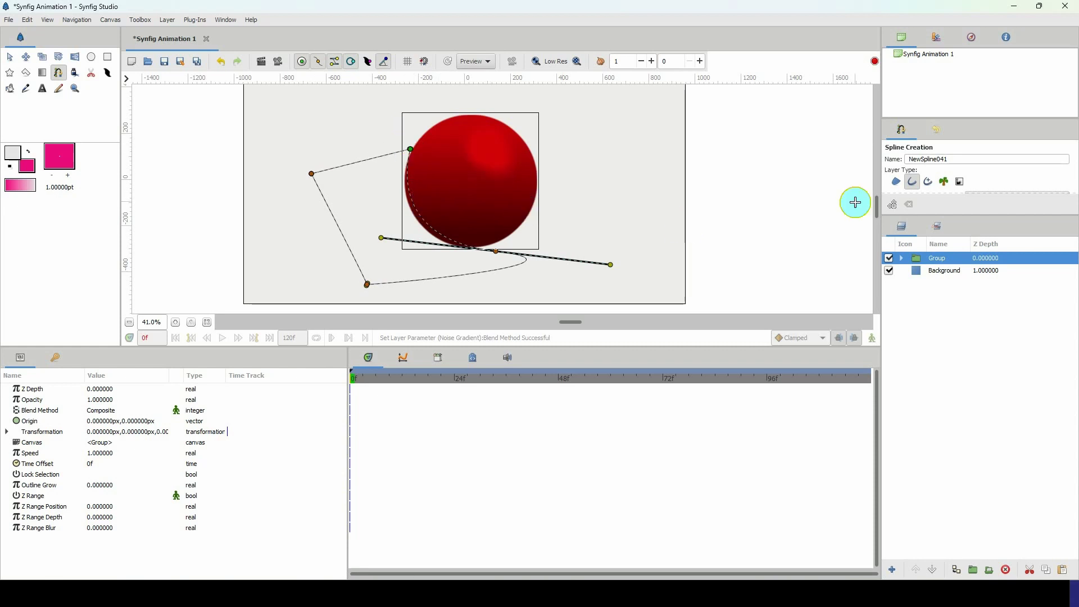
pyautogui.click(892, 203)
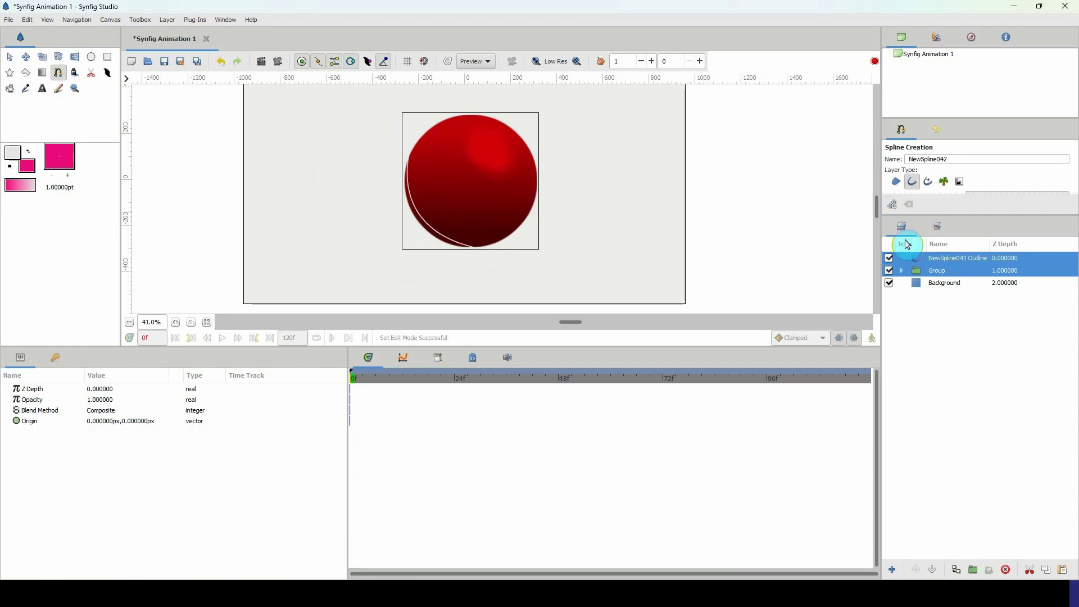
# Make a region from the new spline outline and delete the outline layer
pyautogui.click(944, 272)
pyautogui.click(938, 259)
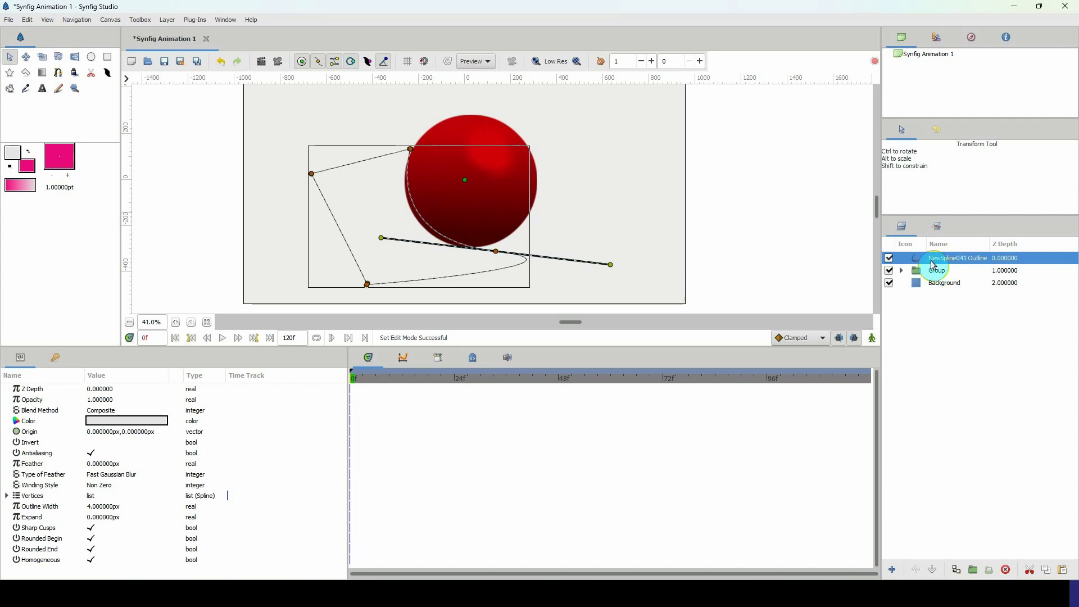
pyautogui.rightClick(950, 263)
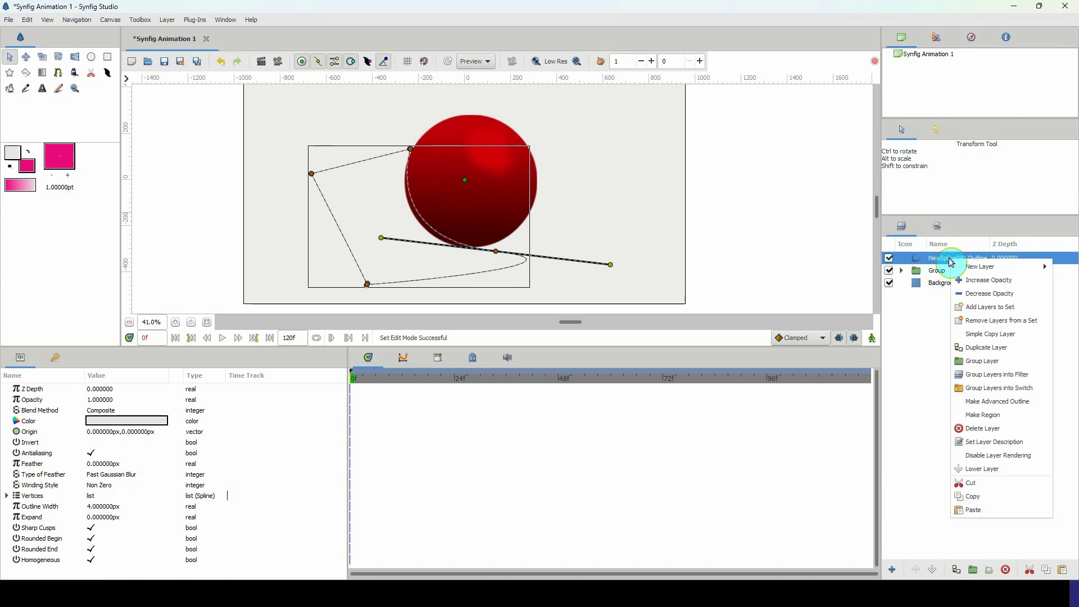
pyautogui.click(978, 417)
pyautogui.click(949, 258)
pyautogui.click(1007, 572)
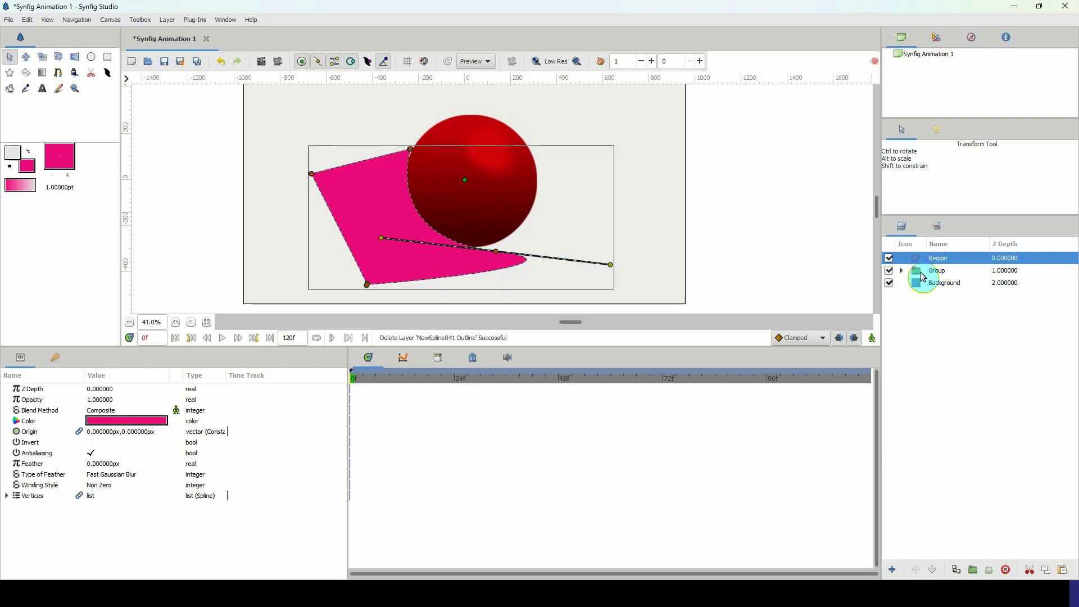
# Group the Region layer together with the textured ball's group
pyautogui.click(901, 271)
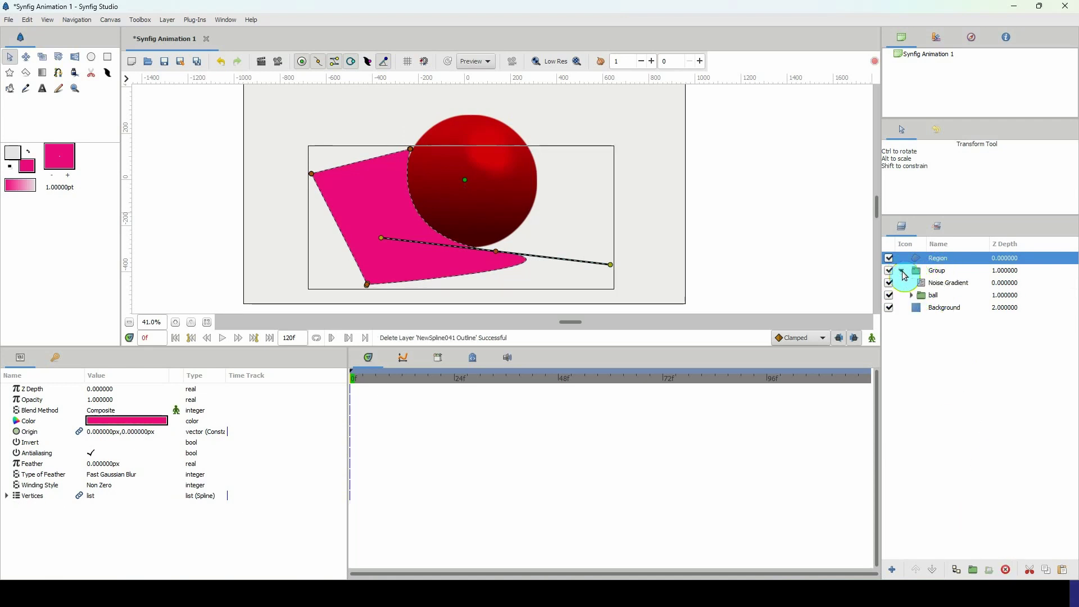
pyautogui.click(902, 271)
pyautogui.keyDown('ctrl'); pyautogui.click(925, 271); pyautogui.keyUp('ctrl')
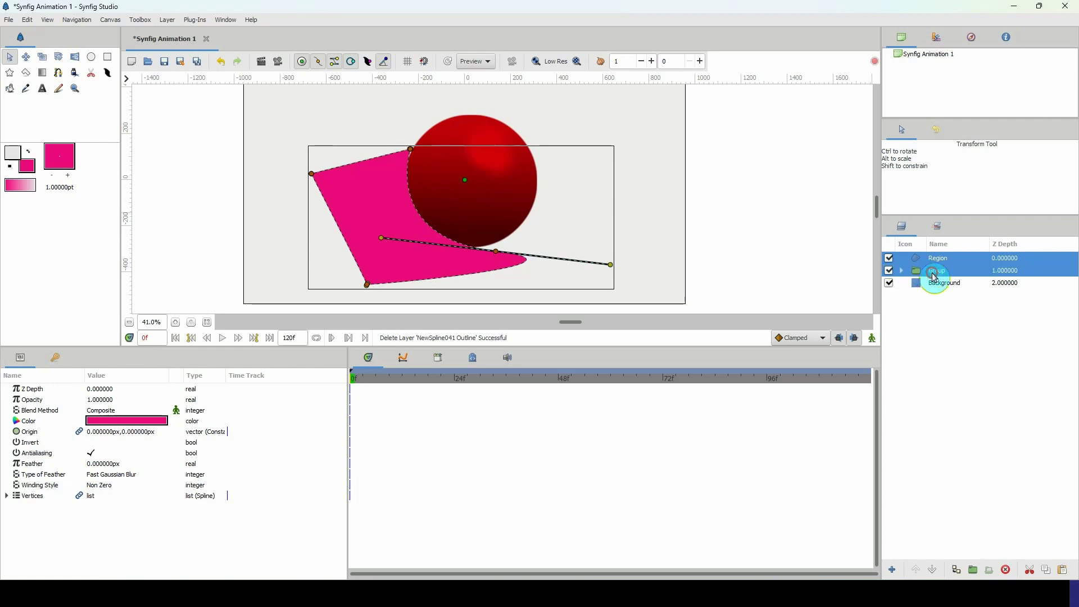
pyautogui.click(975, 572)
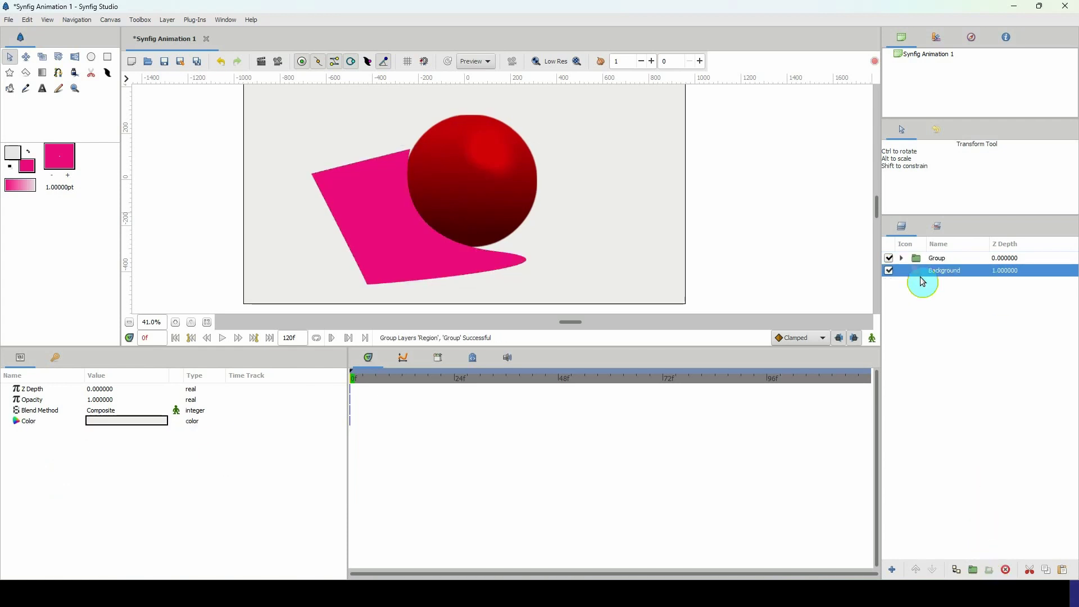
# Expand the new outer group and rename it "highlight"
pyautogui.click(922, 259)
pyautogui.click(902, 258)
pyautogui.click(933, 272)
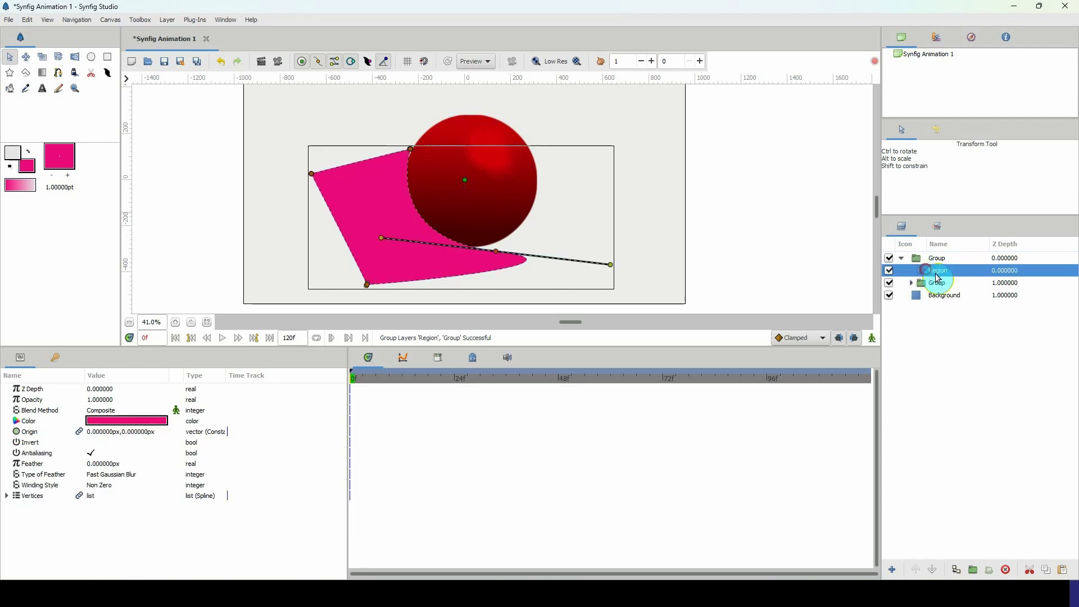
pyautogui.doubleClick(938, 272)
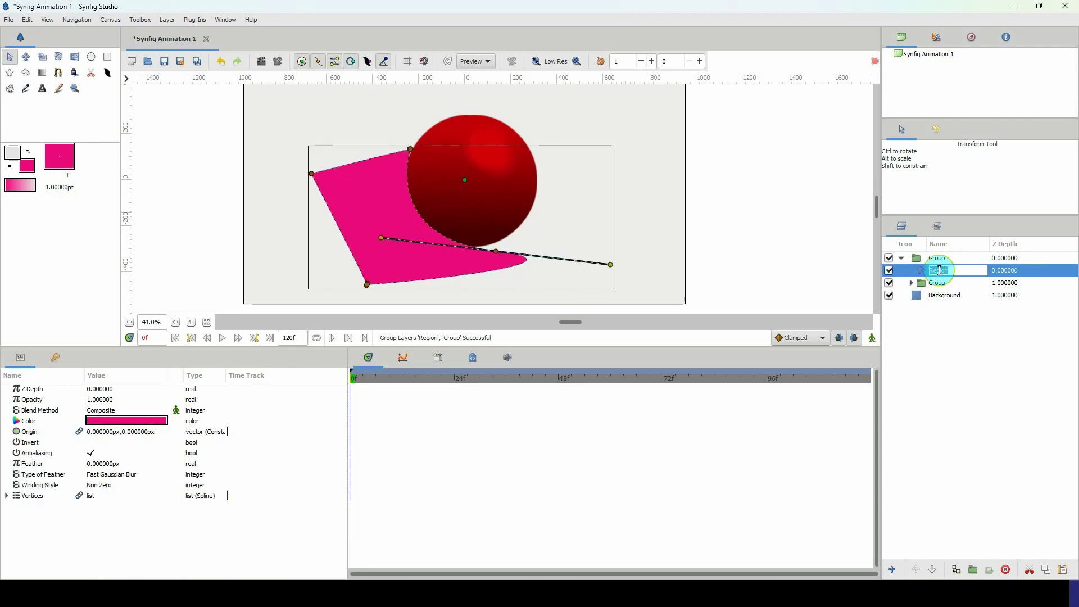
pyautogui.doubleClick(936, 258)
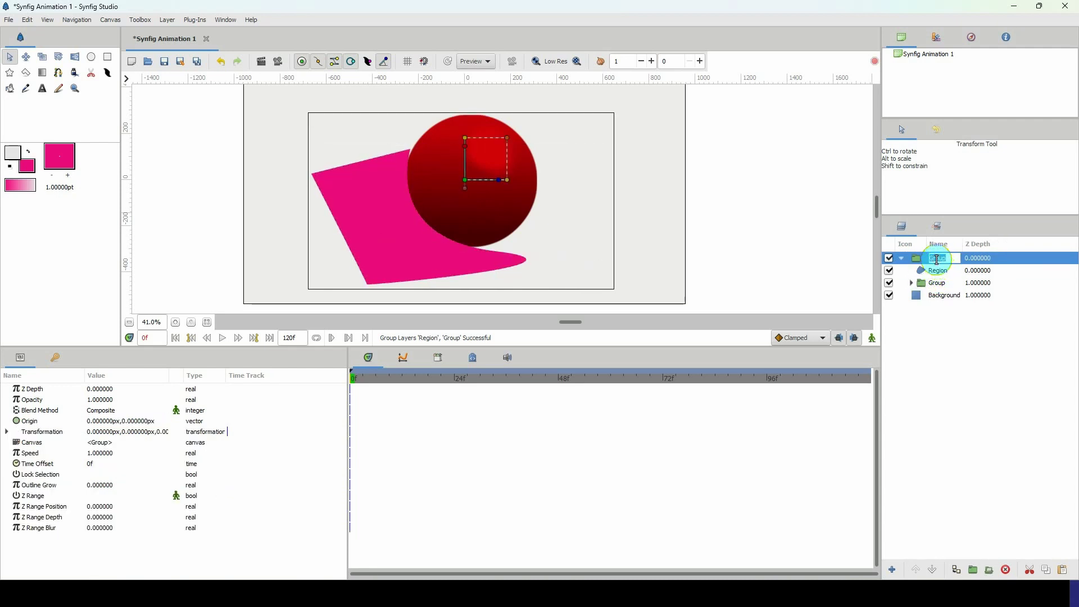
pyautogui.write('highlight')
pyautogui.press('Return')
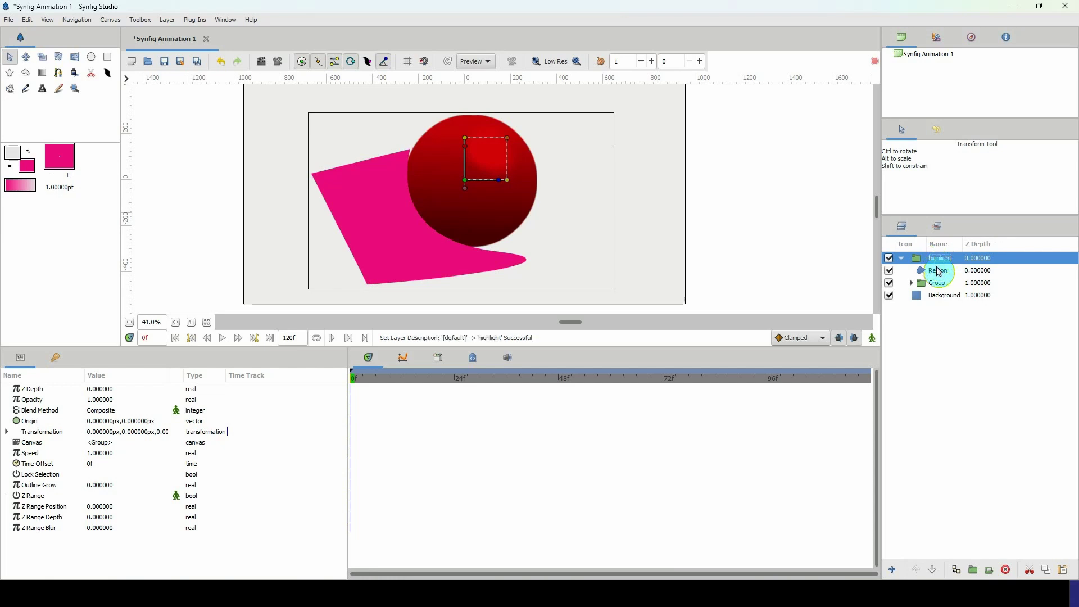
# Set the Region layer's blend method to Onto so it is clipped to the ball
pyautogui.click(937, 273)
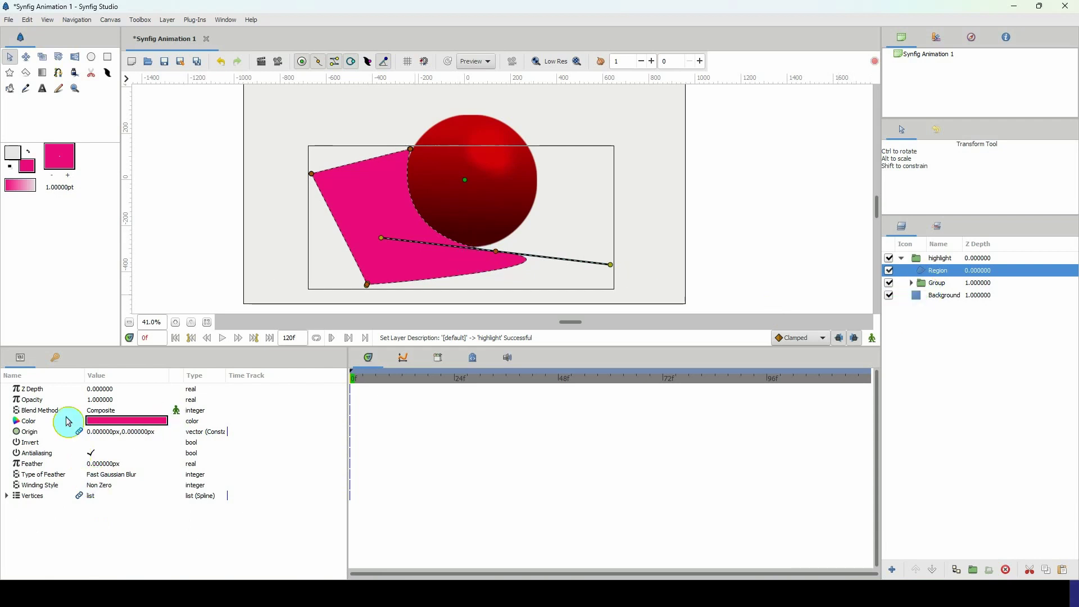
pyautogui.click(96, 410)
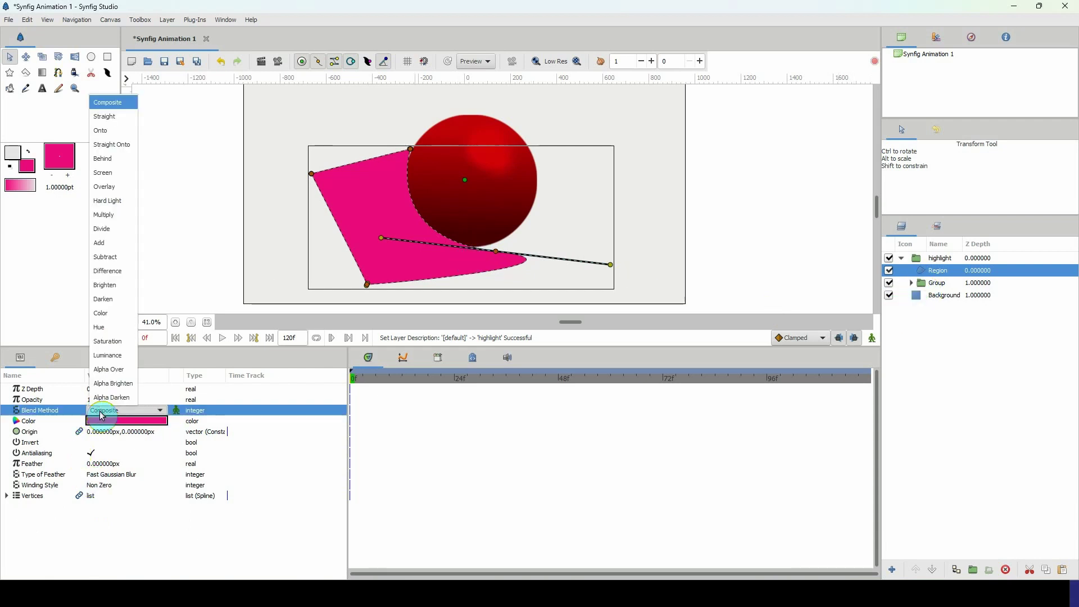
pyautogui.click(100, 131)
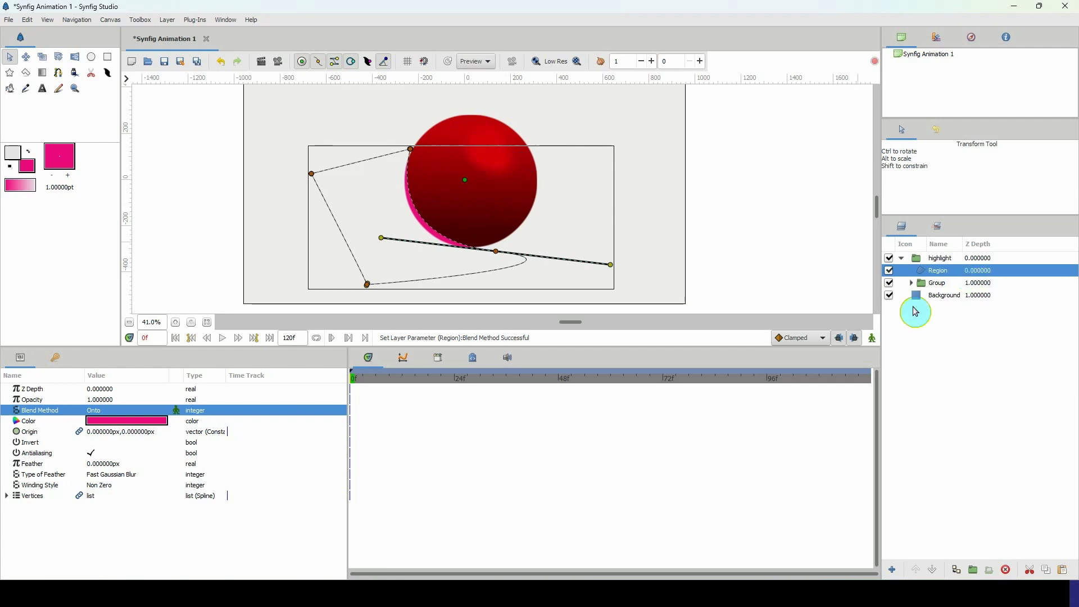
pyautogui.click(933, 296)
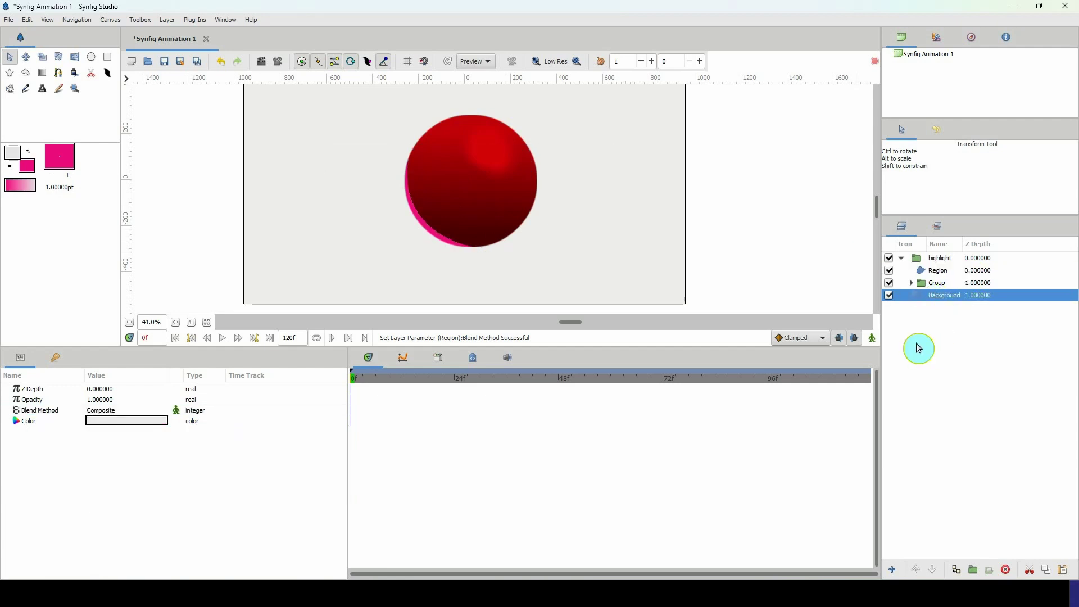
# Recolor the Region layer by sampling the ball's red and brightening it to #E8040B
pyautogui.click(934, 271)
pyautogui.doubleClick(125, 420)
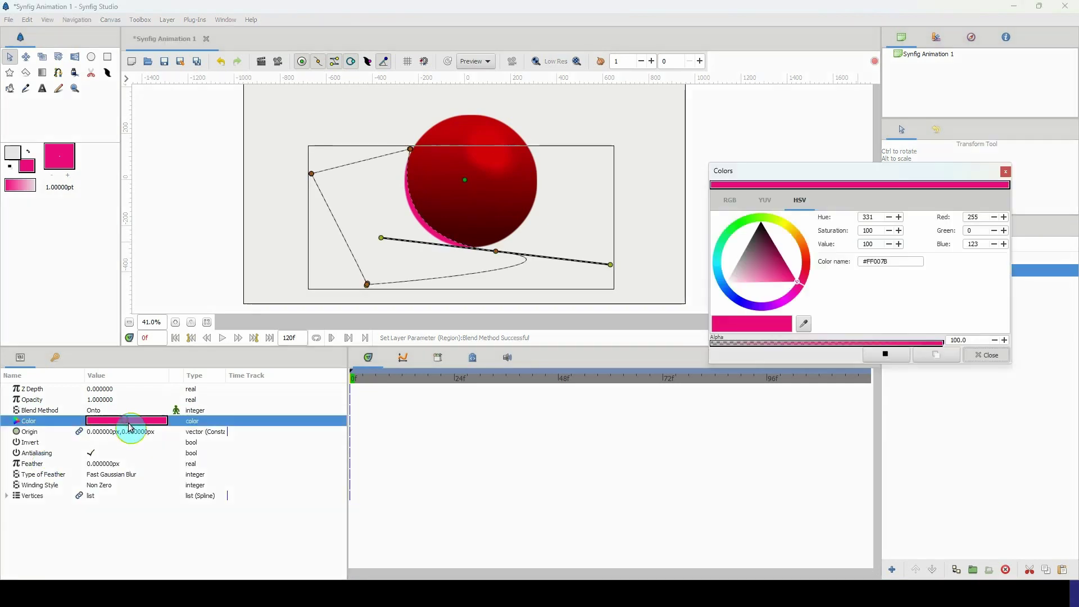
pyautogui.click(793, 281)
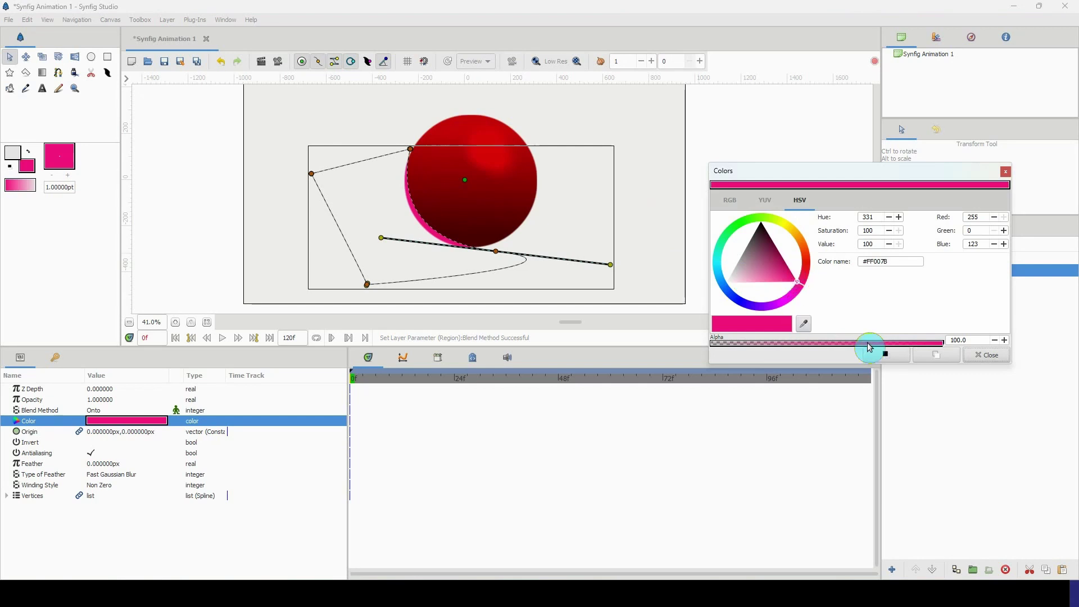
pyautogui.click(504, 198)
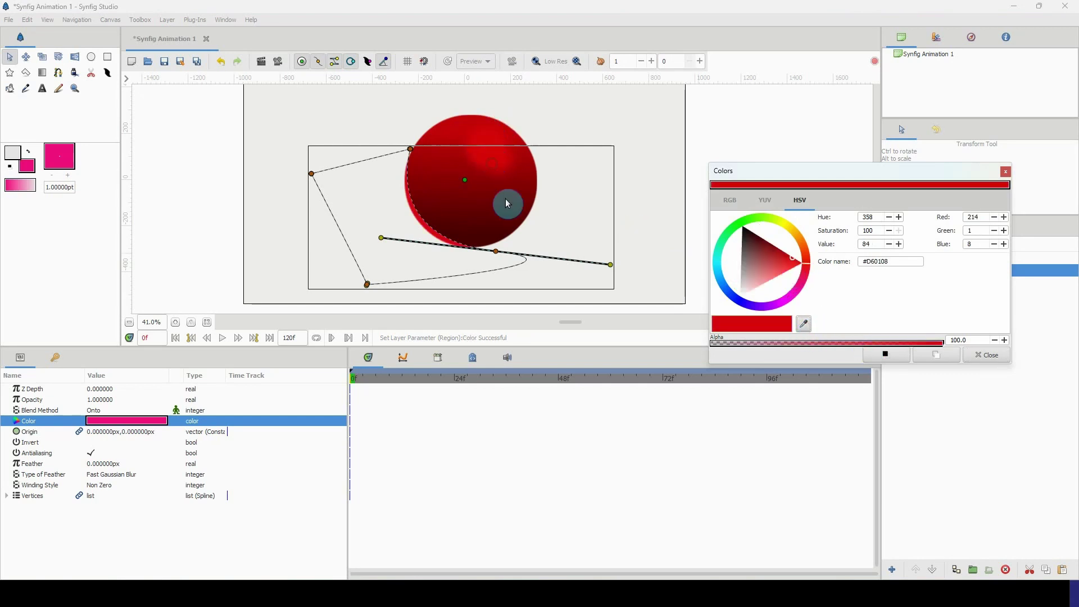
pyautogui.moveTo(821, 172); pyautogui.dragTo(863, 176)
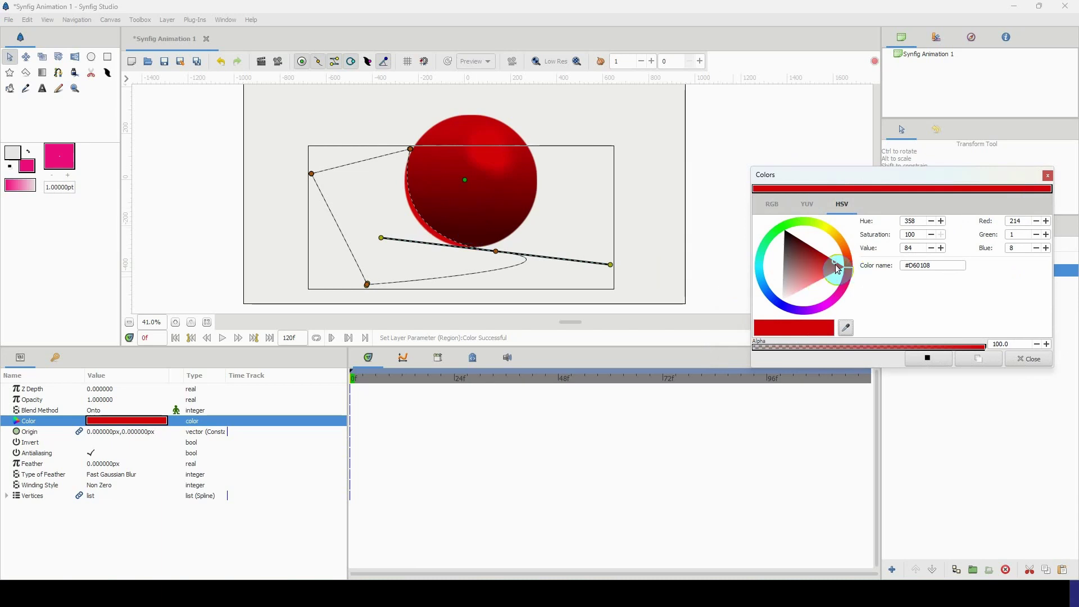
pyautogui.moveTo(839, 269); pyautogui.dragTo(838, 264)
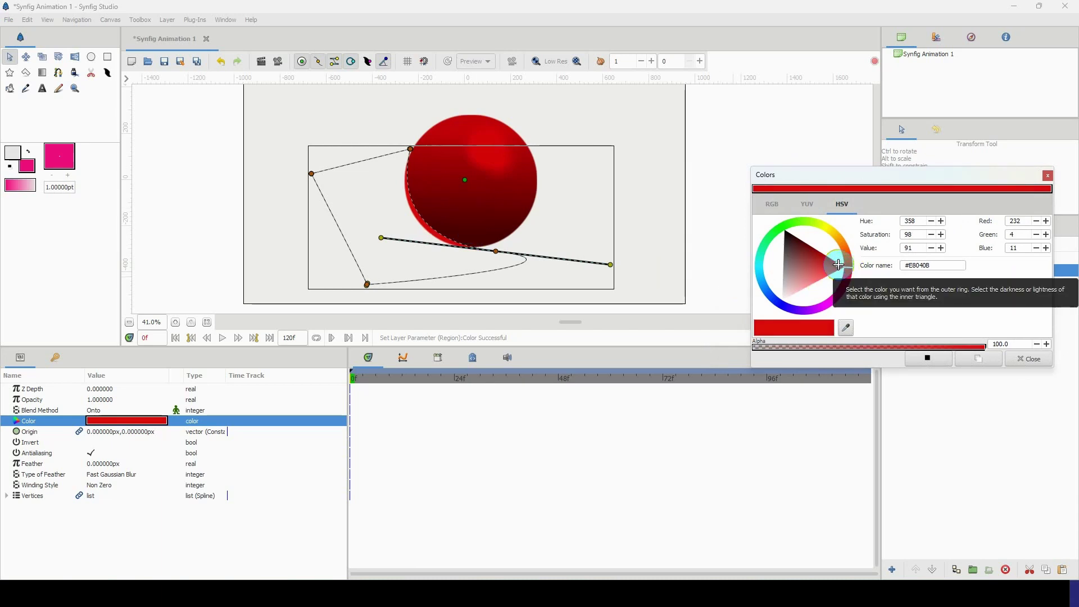
pyautogui.click(1023, 359)
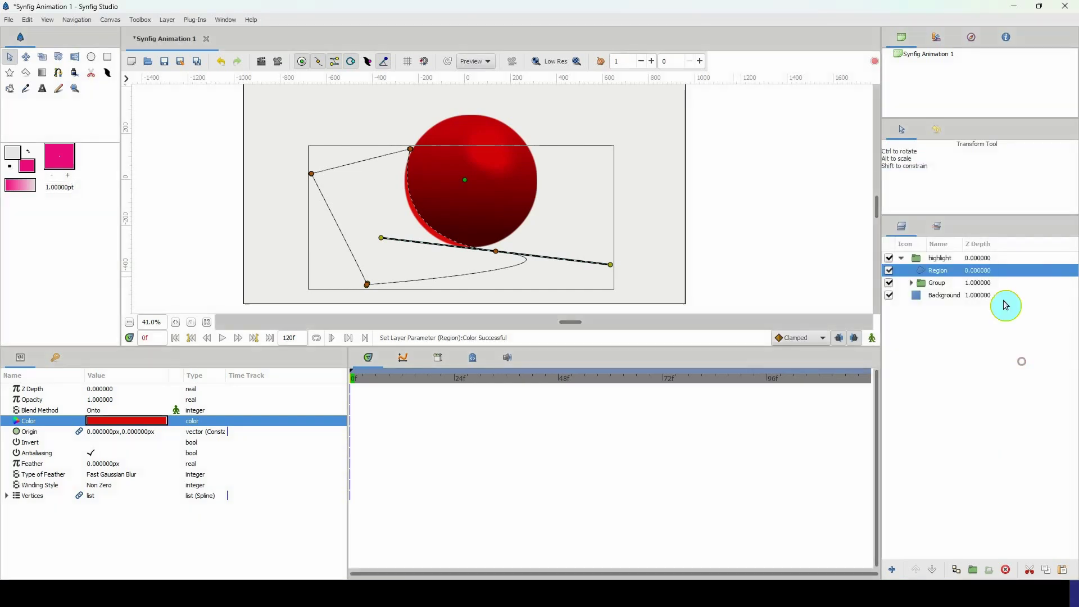
pyautogui.click(989, 295)
pyautogui.hscroll(-3, 507, 205)
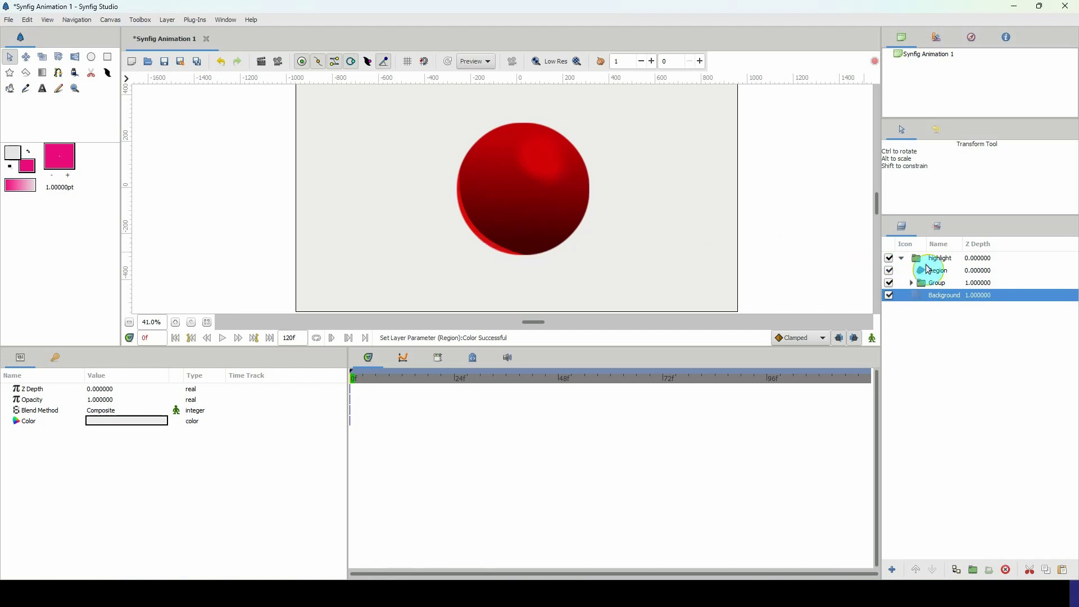
# Set the Region layer's feather to 40 px to soften the rim highlight on the ball
pyautogui.click(943, 272)
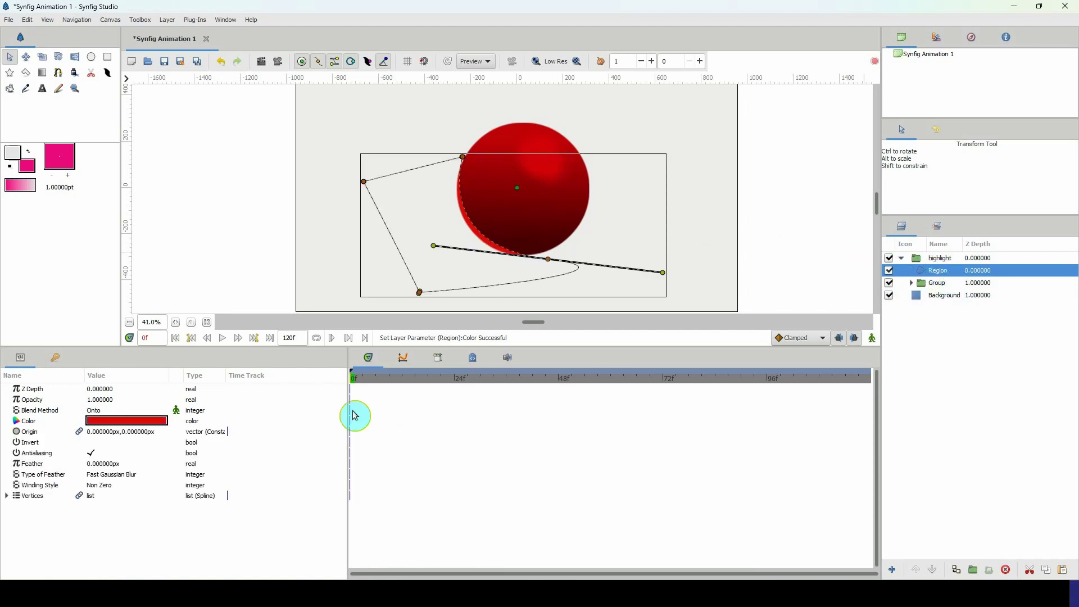
pyautogui.click(38, 464)
pyautogui.click(96, 464)
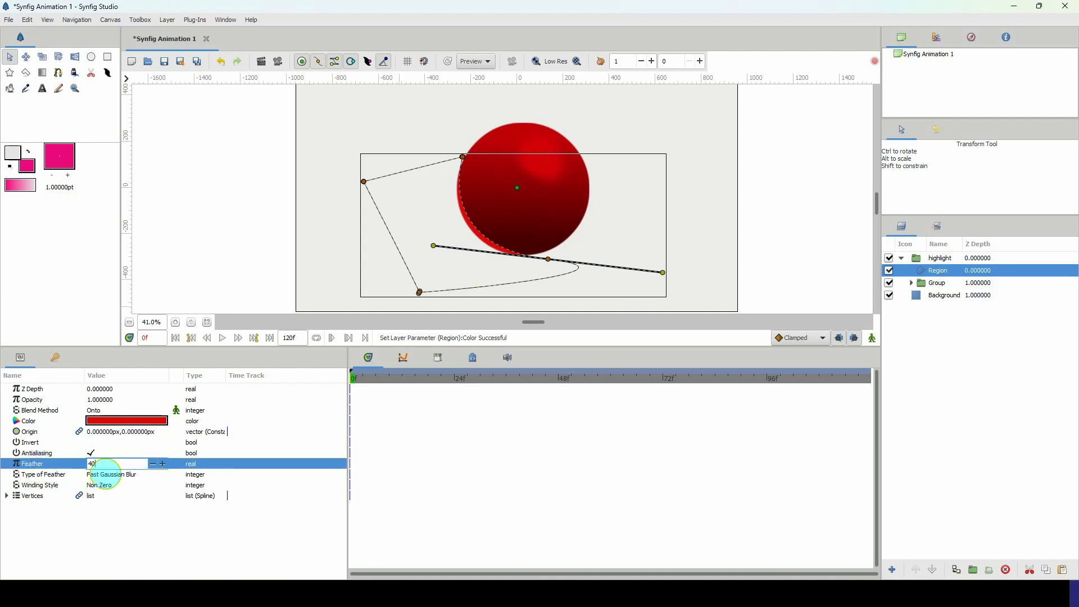
pyautogui.write('40')
pyautogui.press('Return')
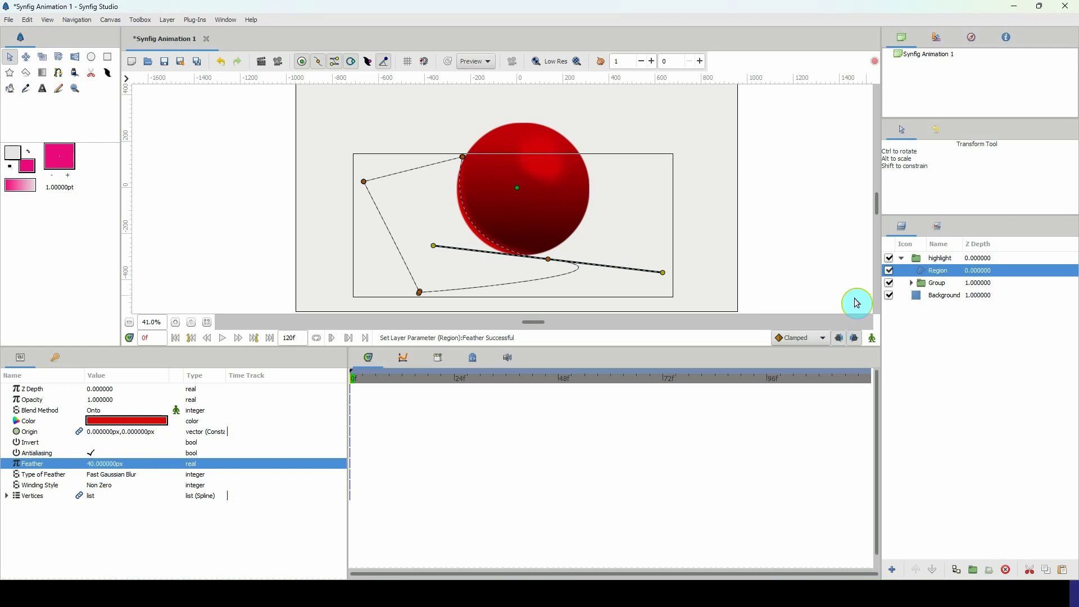
pyautogui.click(937, 297)
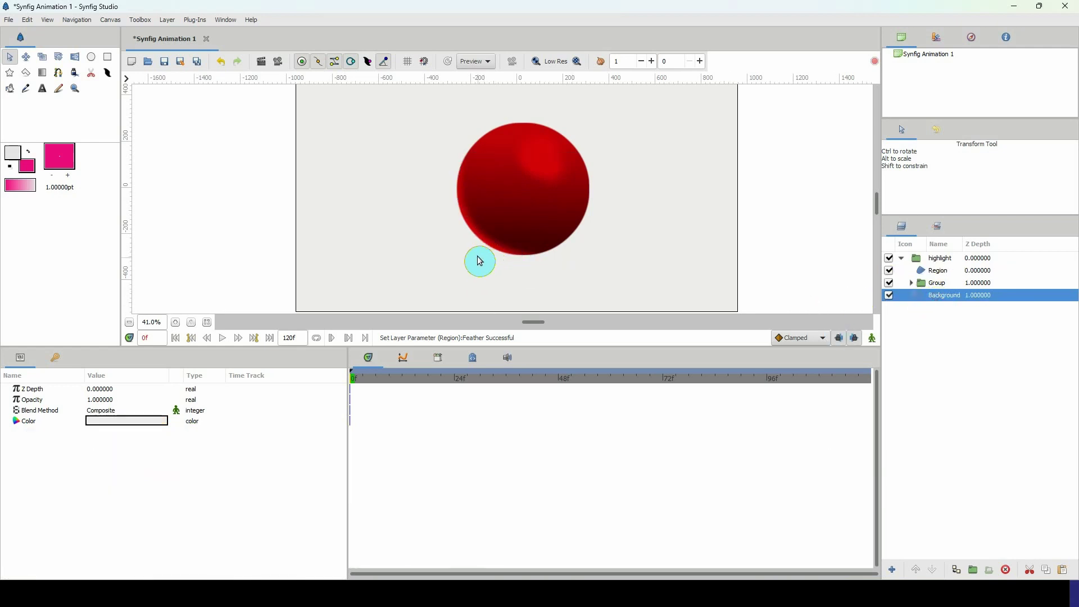
pyautogui.scroll(-1, 478, 257)
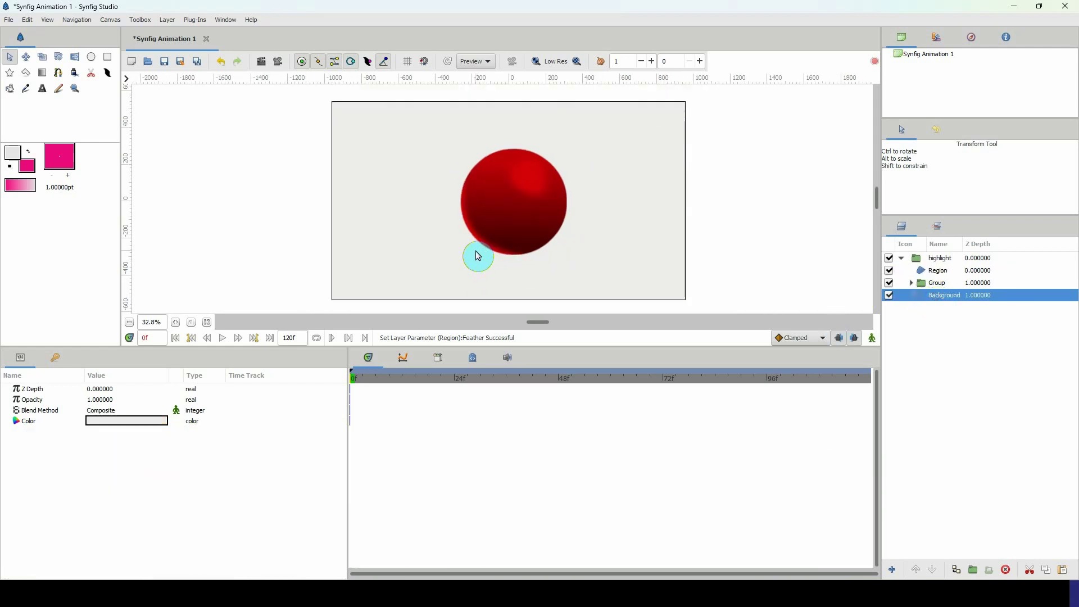
pyautogui.scroll(1, 476, 256)
pyautogui.scroll(1, 455, 250)
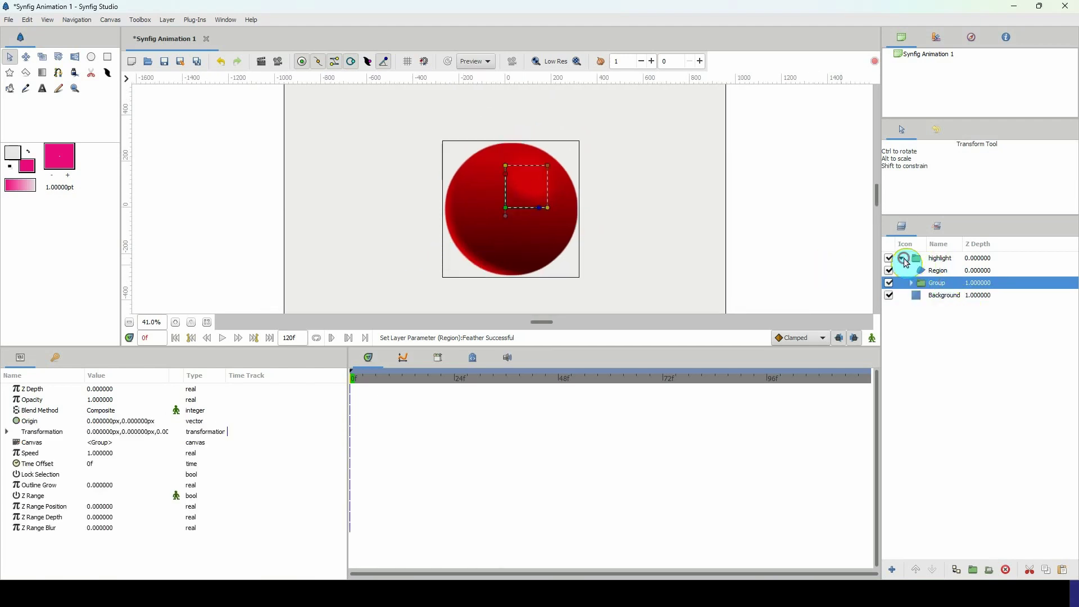
# Move the ball's group out of the highlight group and place it directly beneath at the top level
pyautogui.click(902, 258)
pyautogui.click(938, 259)
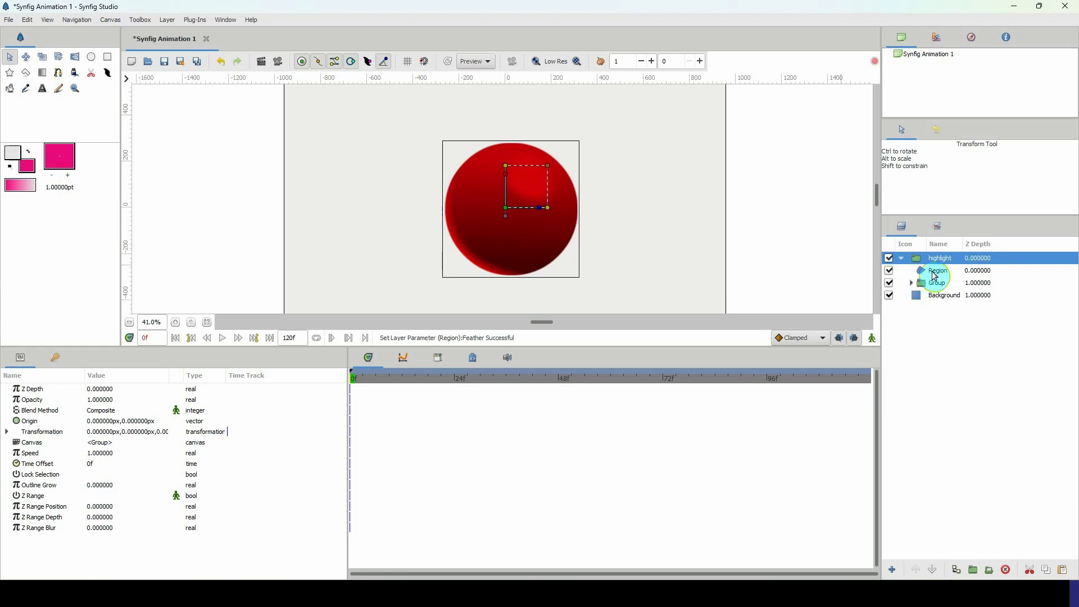
pyautogui.click(926, 288)
pyautogui.press('Delete')
pyautogui.click(902, 258)
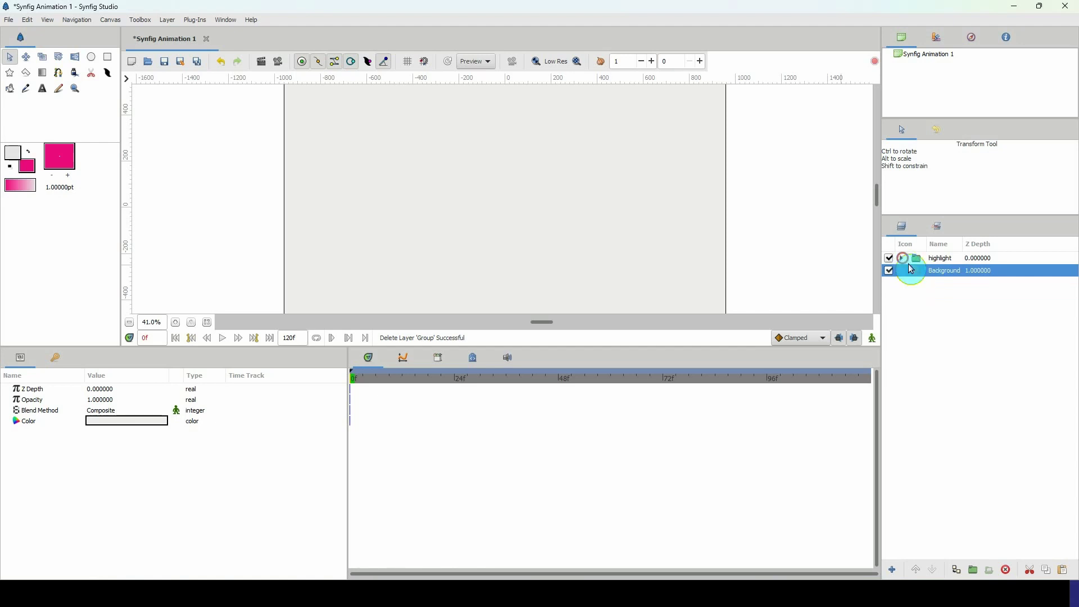
pyautogui.hotkey('ctrl', 'z')
# Group the highlight group together with the ball's group
pyautogui.click(925, 259)
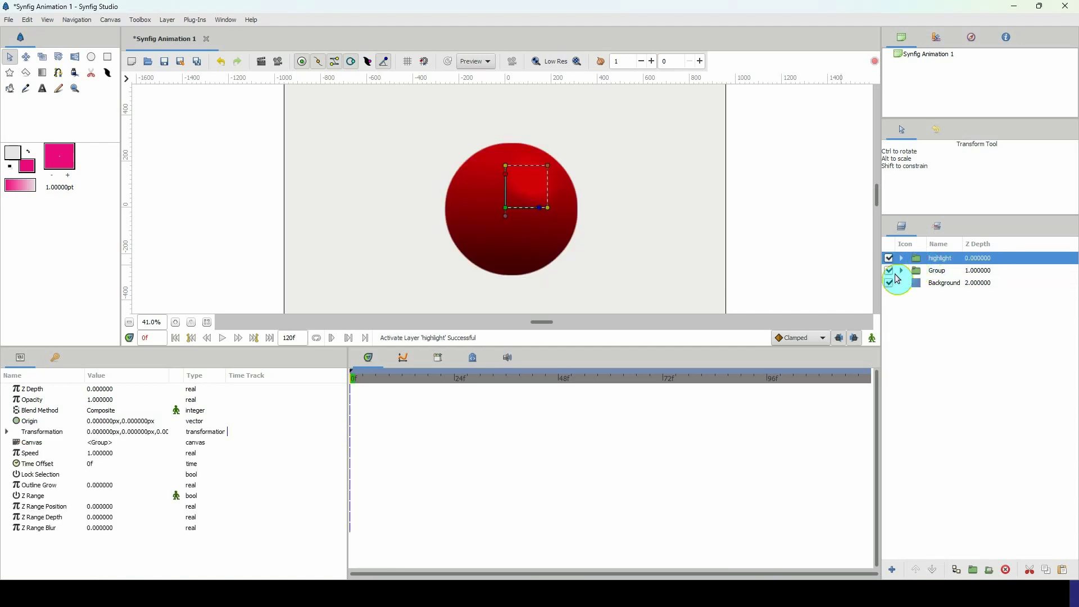
pyautogui.click(901, 271)
pyautogui.click(901, 271)
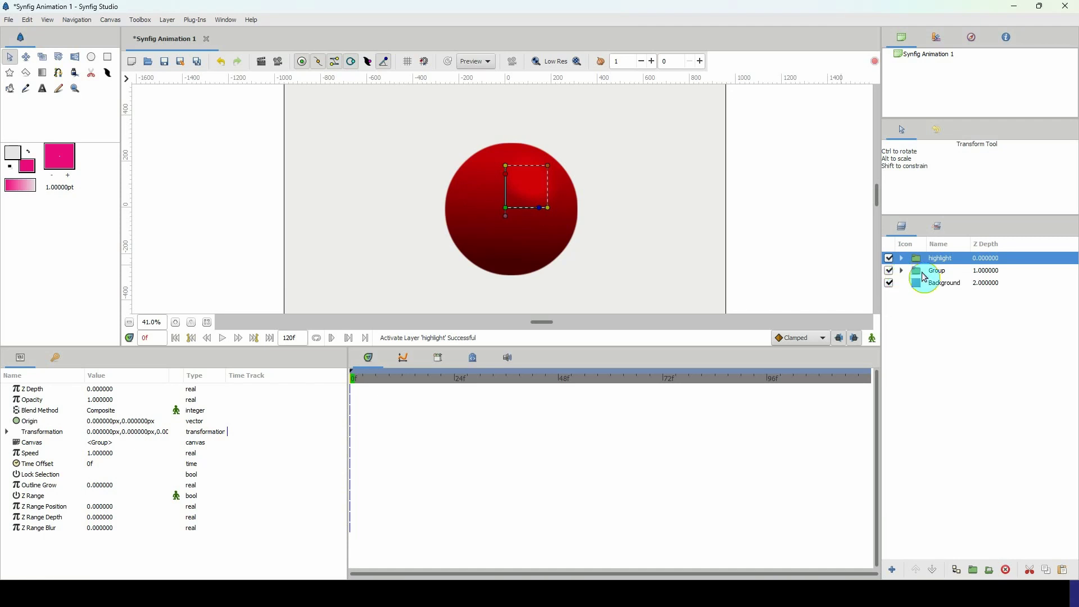
pyautogui.keyDown('ctrl'); pyautogui.click(924, 272); pyautogui.keyUp('ctrl')
pyautogui.click(973, 569)
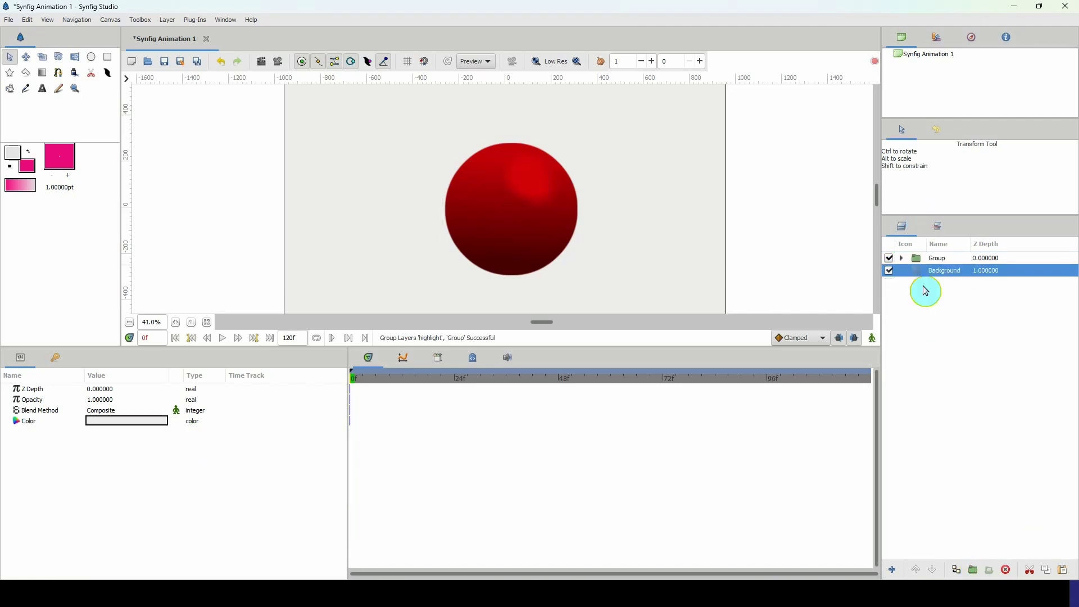
# Set the blend method of the Region layer inside the highlight group to Composite
pyautogui.click(913, 258)
pyautogui.click(901, 258)
pyautogui.click(917, 270)
pyautogui.click(911, 270)
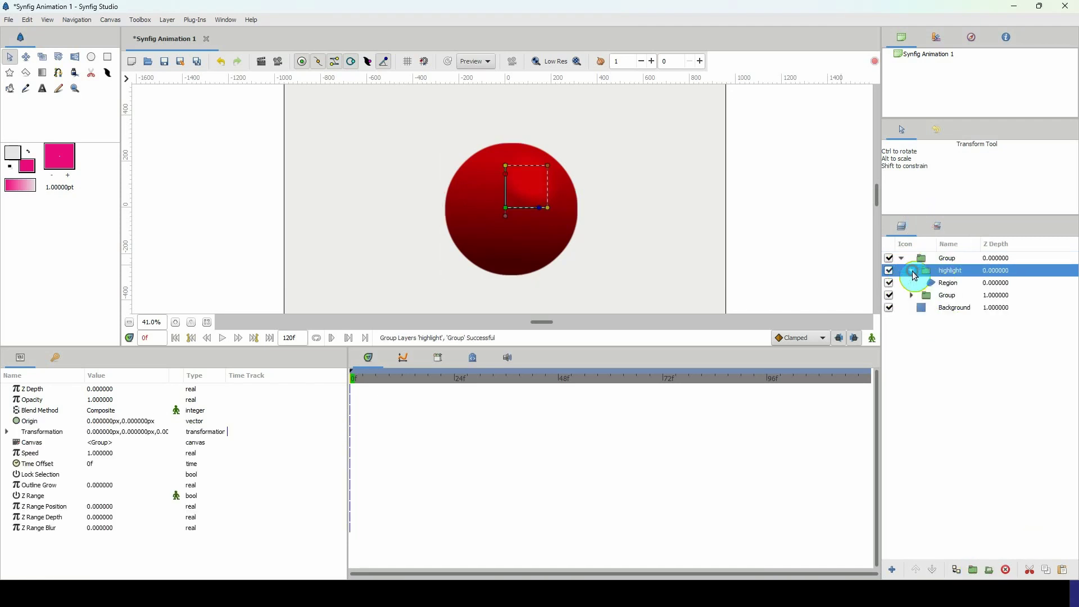
pyautogui.click(938, 283)
pyautogui.click(101, 409)
pyautogui.click(101, 409)
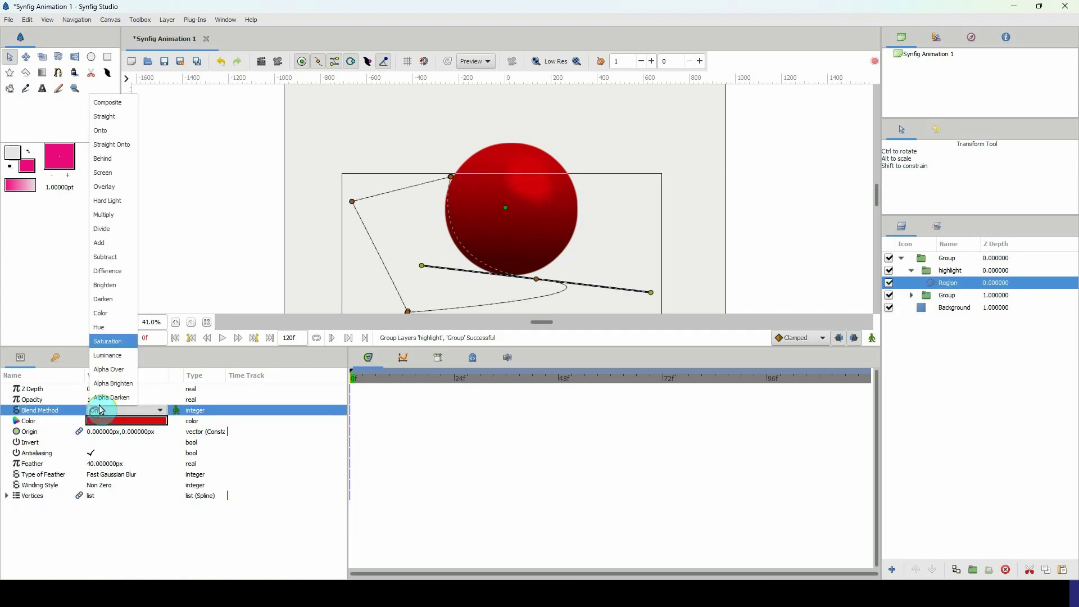
pyautogui.click(105, 103)
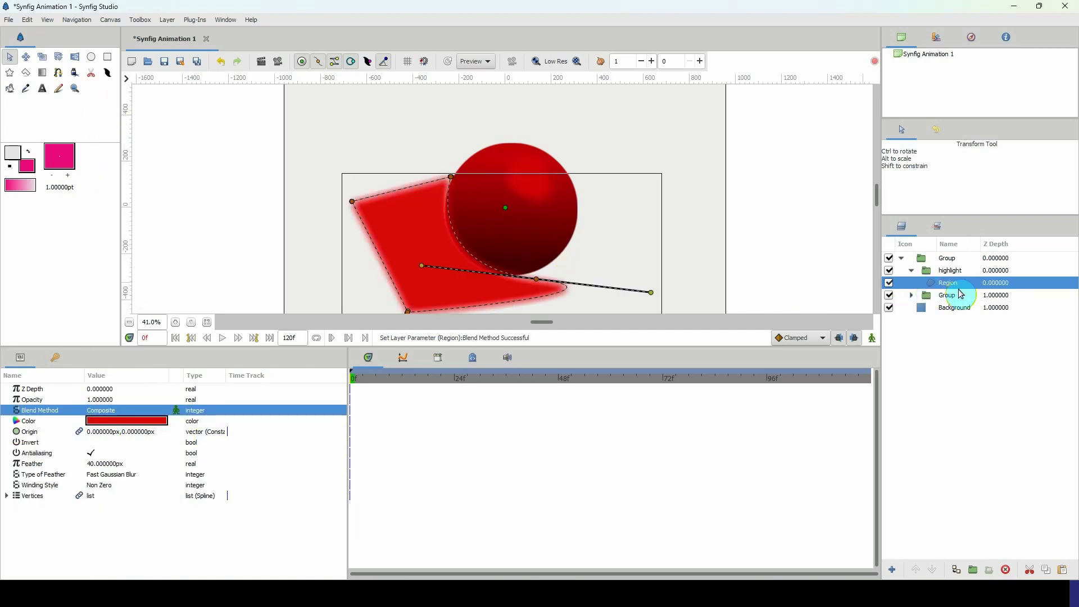
# Set the highlight group's blend method to Onto so the whole group is clipped to the ball, then collapse the outer group
pyautogui.click(911, 271)
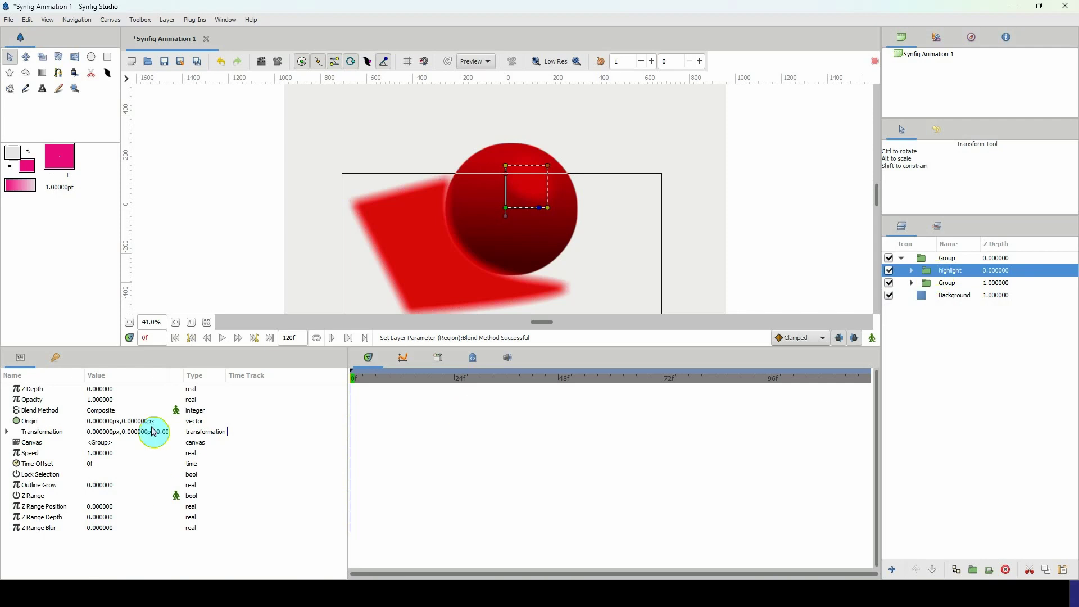
pyautogui.click(101, 409)
pyautogui.click(101, 410)
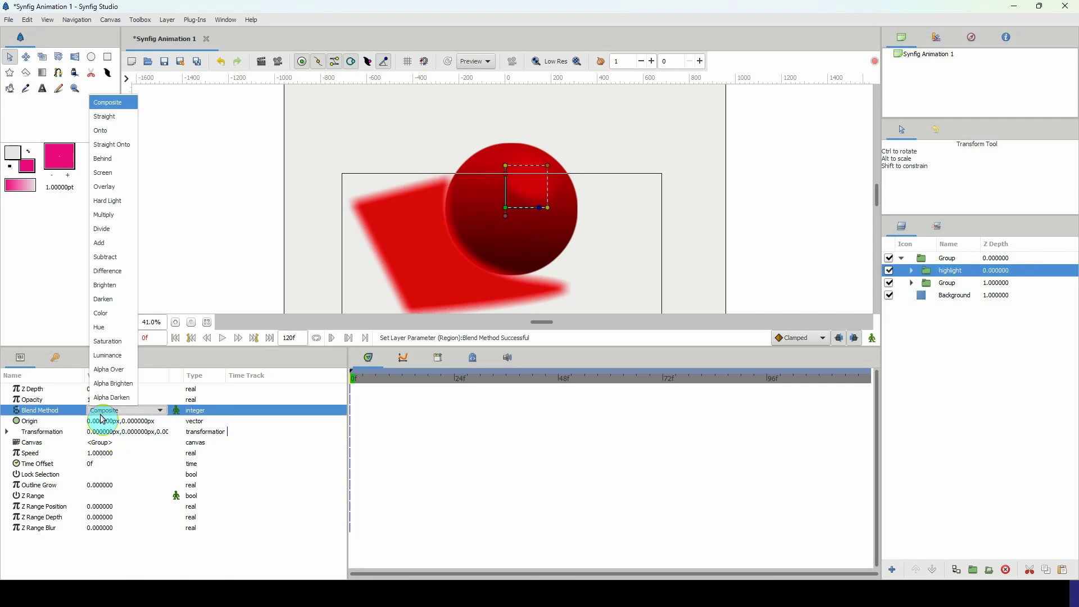
pyautogui.click(113, 135)
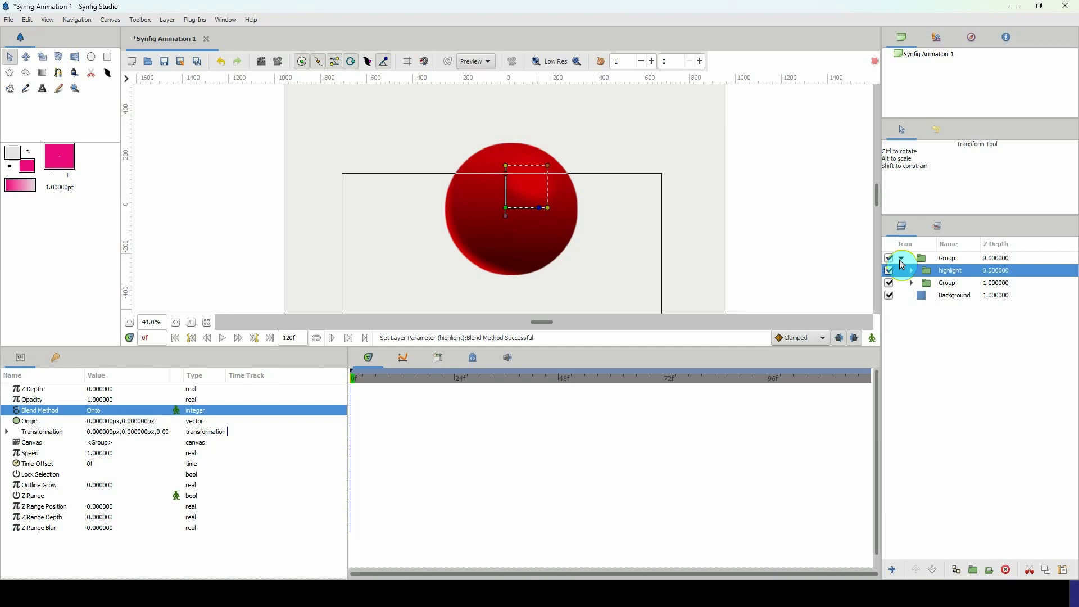
pyautogui.click(902, 259)
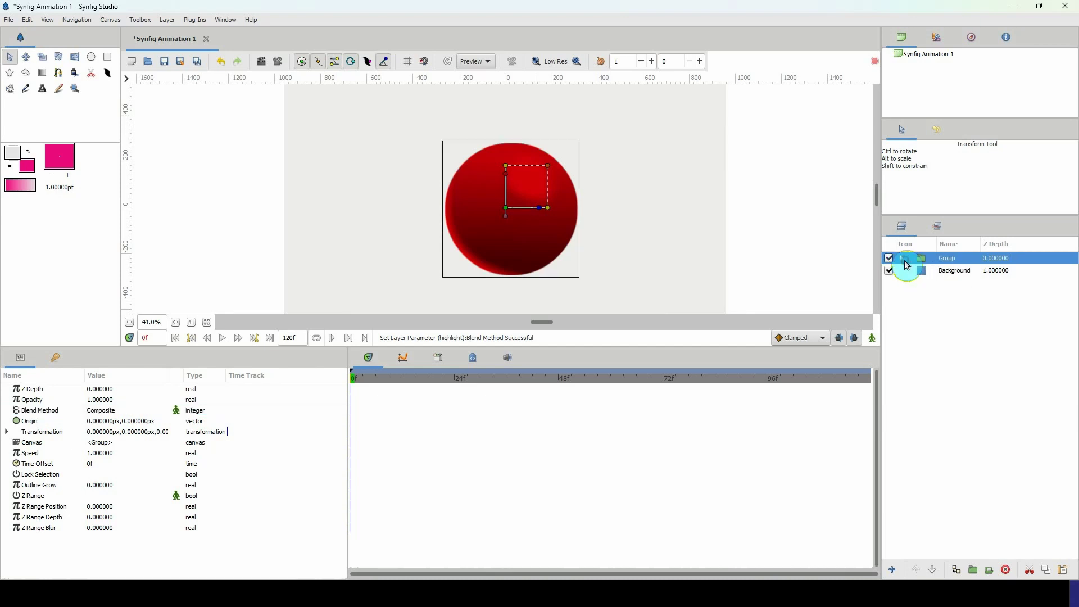
pyautogui.click(932, 274)
pyautogui.scroll(-1, 568, 194)
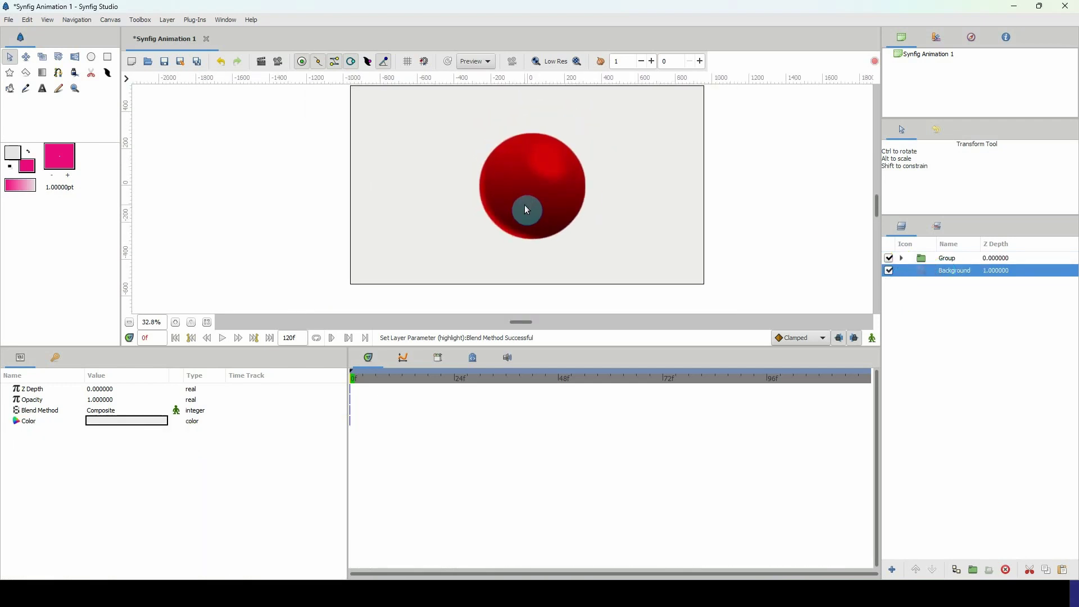
pyautogui.scroll(1, 526, 209)
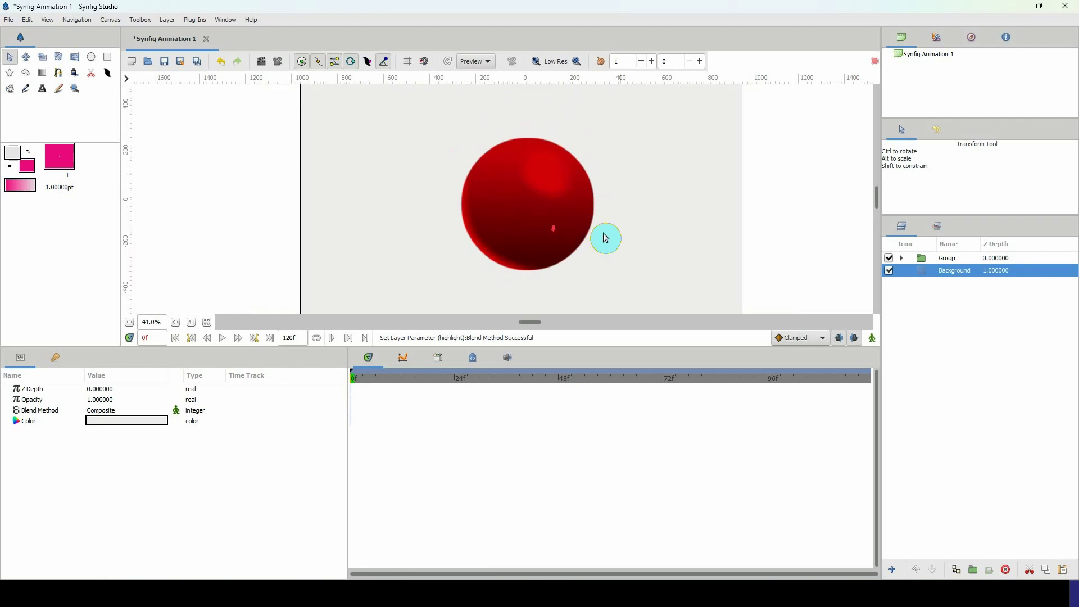
# Draw a pink rectangle about 110 by 79 px at the ball's top edge, created as a Rectangle layer above the ball's group
pyautogui.click(958, 259)
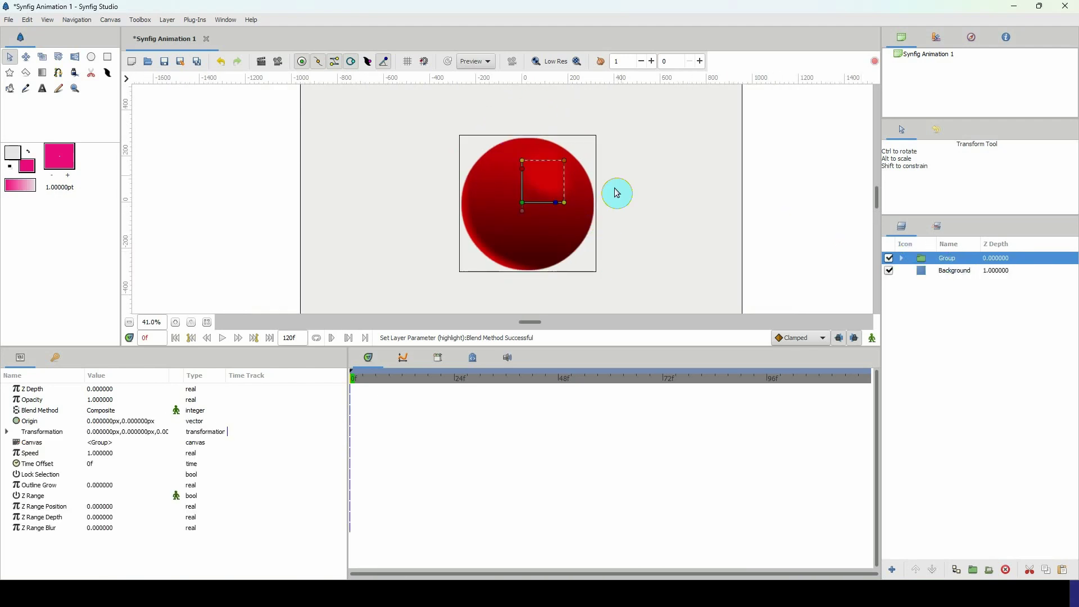
pyautogui.scroll(1, 570, 227)
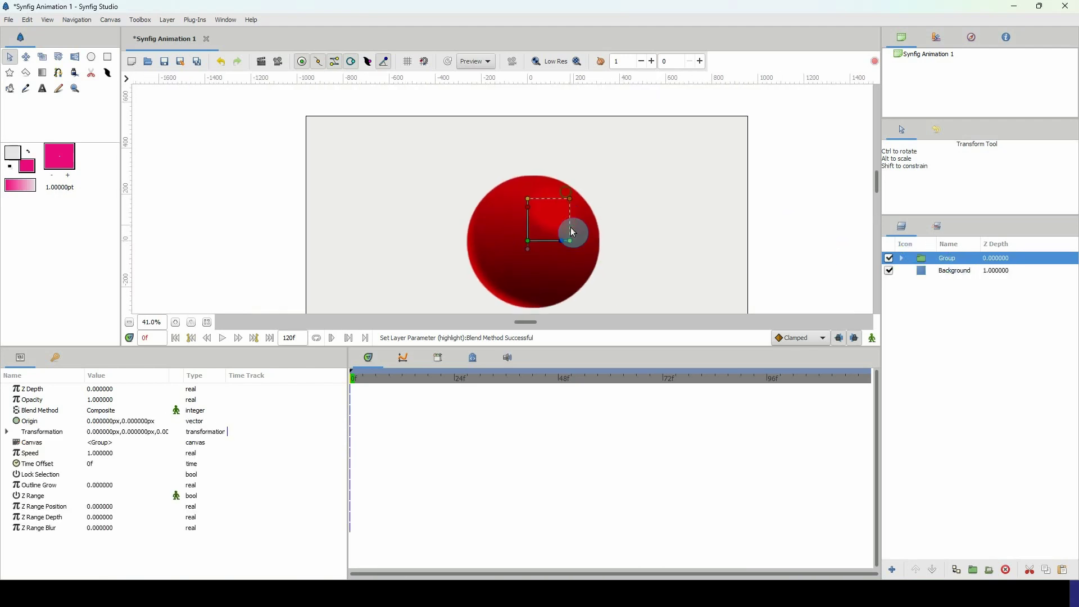
pyautogui.click(107, 58)
pyautogui.scroll(3, 511, 179)
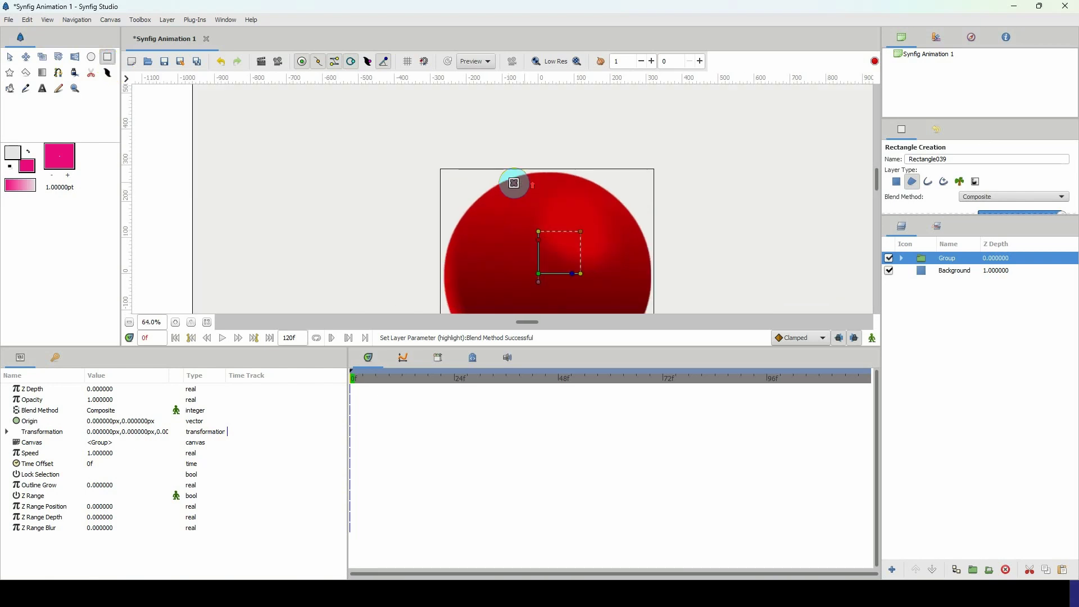
pyautogui.click(897, 182)
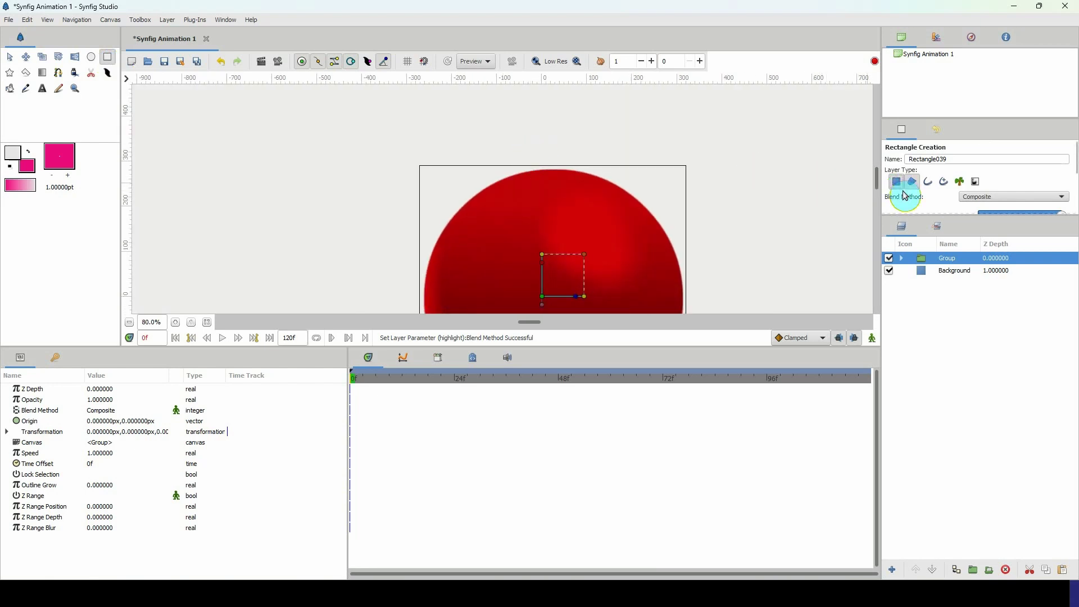
pyautogui.moveTo(528, 153); pyautogui.dragTo(578, 188)
pyautogui.hotkey('alt', 'a')
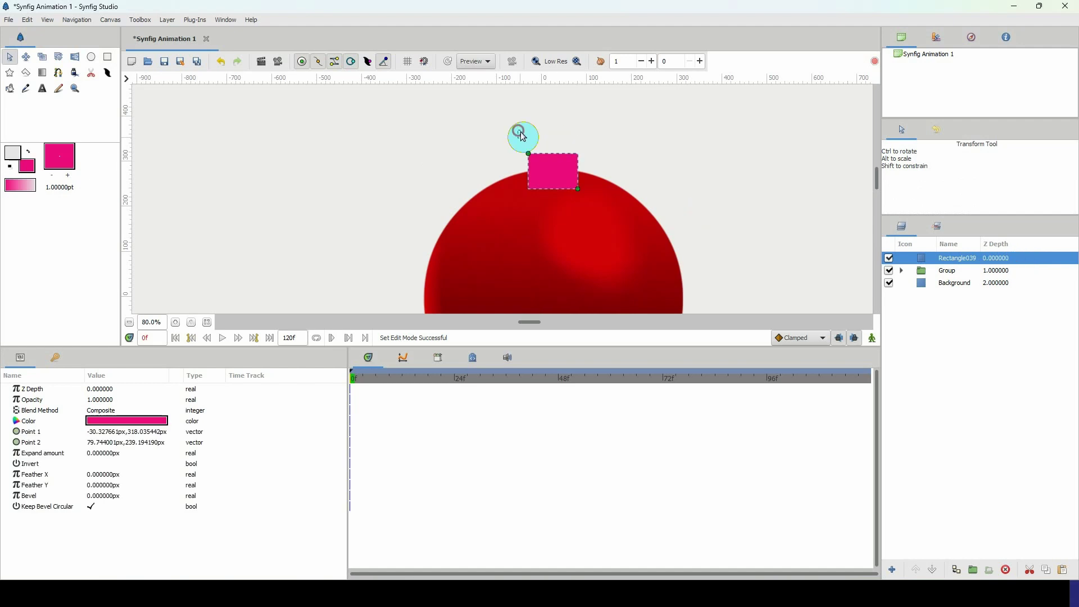
# Move the pink rectangle up so that it sits on top of the ball
pyautogui.moveTo(578, 184); pyautogui.dragTo(578, 172)
pyautogui.click(962, 282)
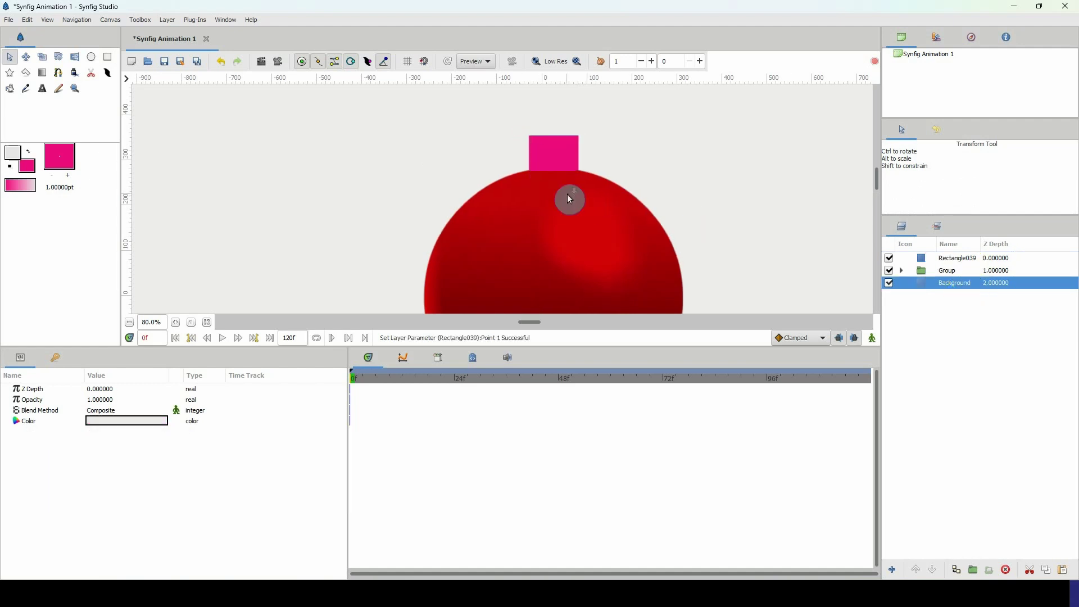
pyautogui.scroll(-3, 567, 195)
pyautogui.scroll(1, 569, 199)
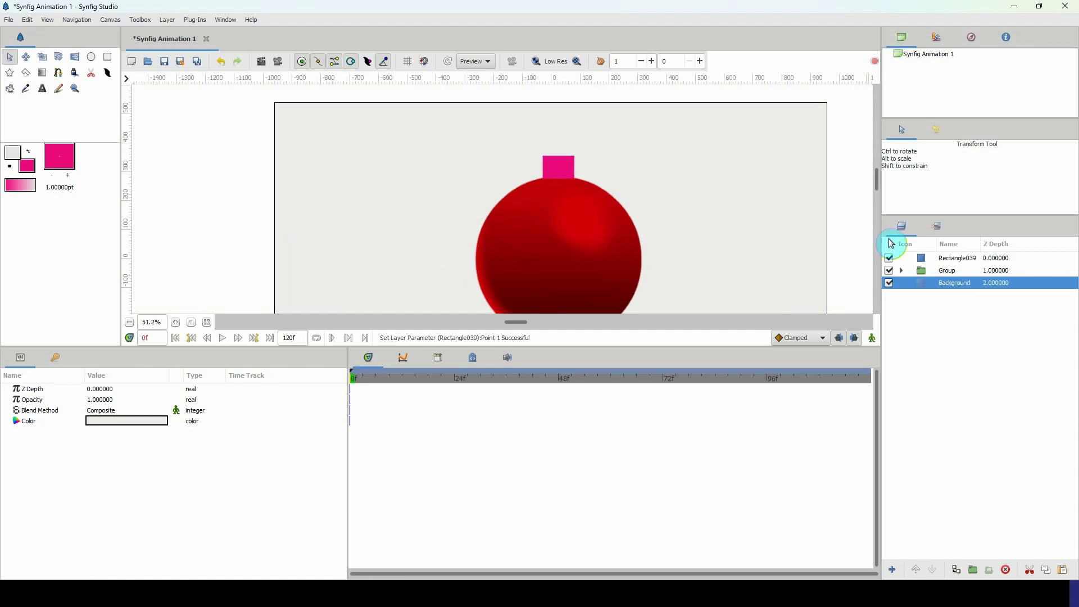
# Put the rectangle layer into its own group and rename the group "ball_top"
pyautogui.click(948, 259)
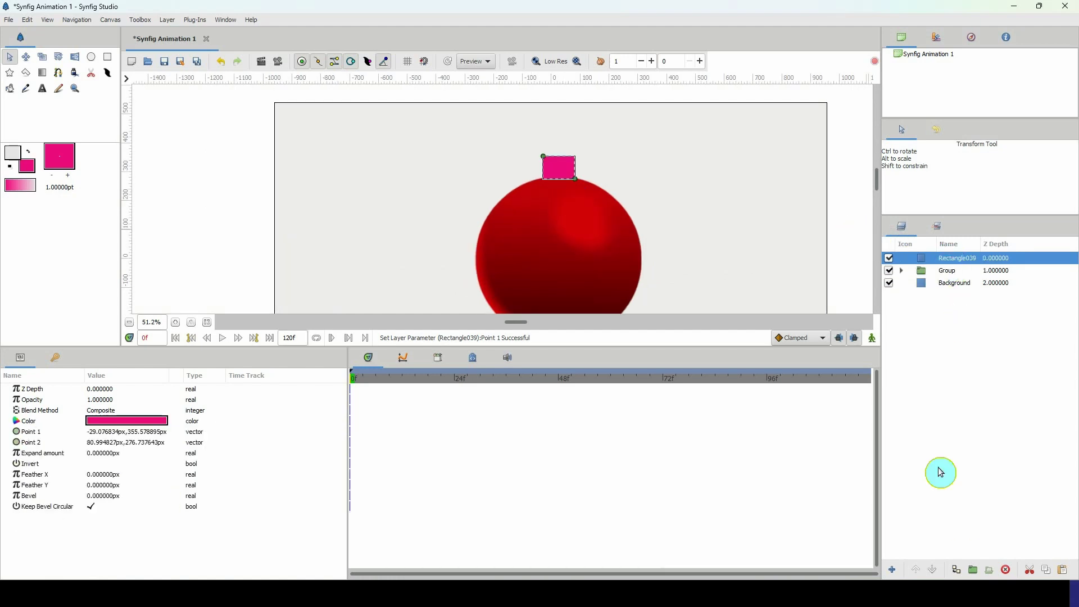
pyautogui.click(973, 570)
pyautogui.click(937, 258)
pyautogui.click(944, 260)
pyautogui.write('b')
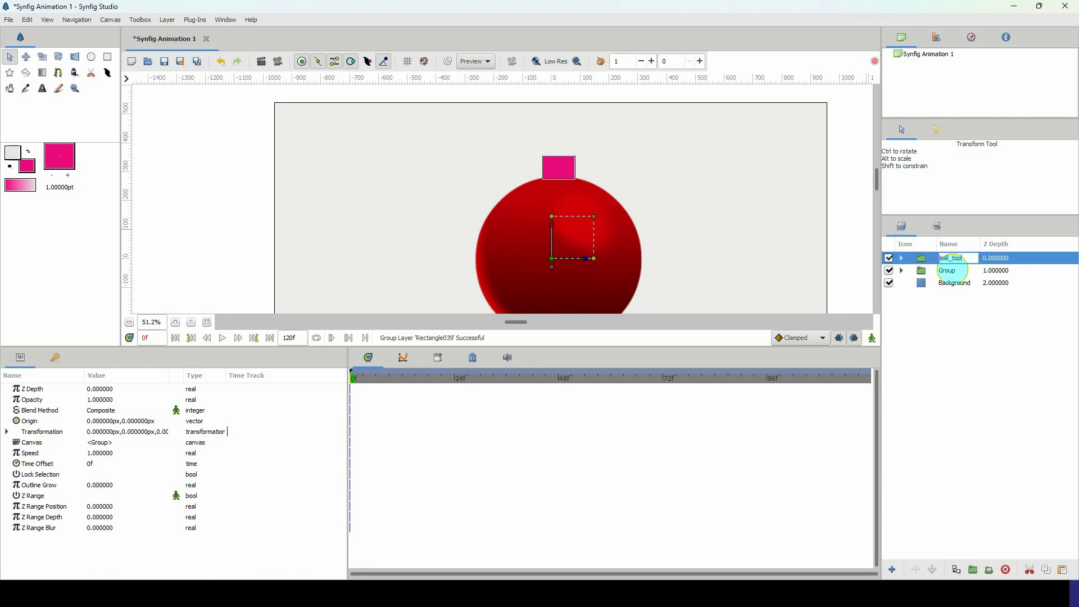
pyautogui.write('all_top')
pyautogui.press('Return')
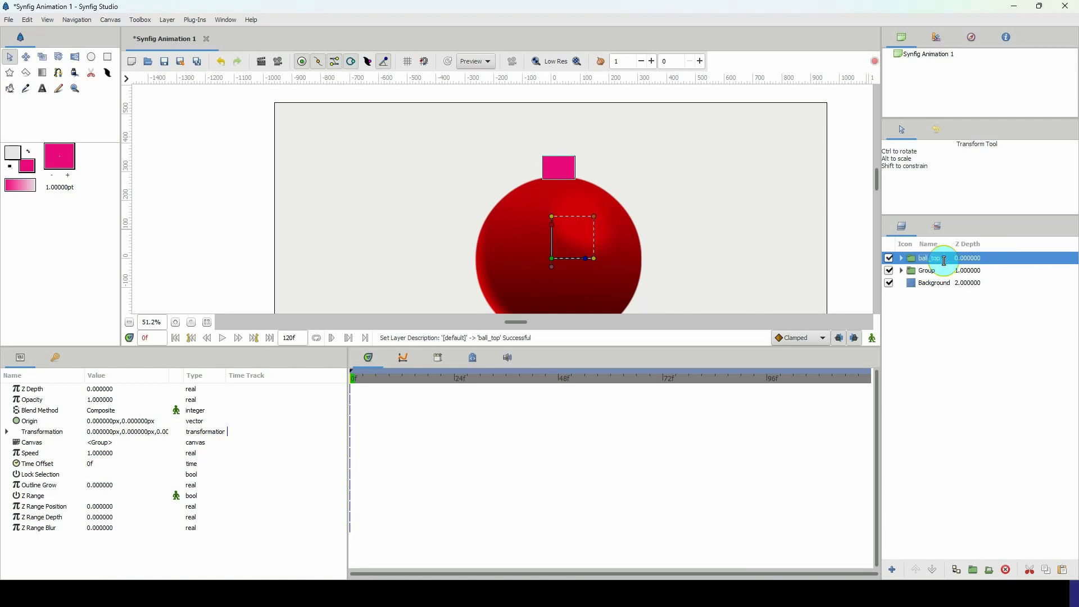
# Add a horizontal linear gradient about 560 px long across the rectangle, above its layer inside the ball_top group
pyautogui.click(901, 259)
pyautogui.click(938, 272)
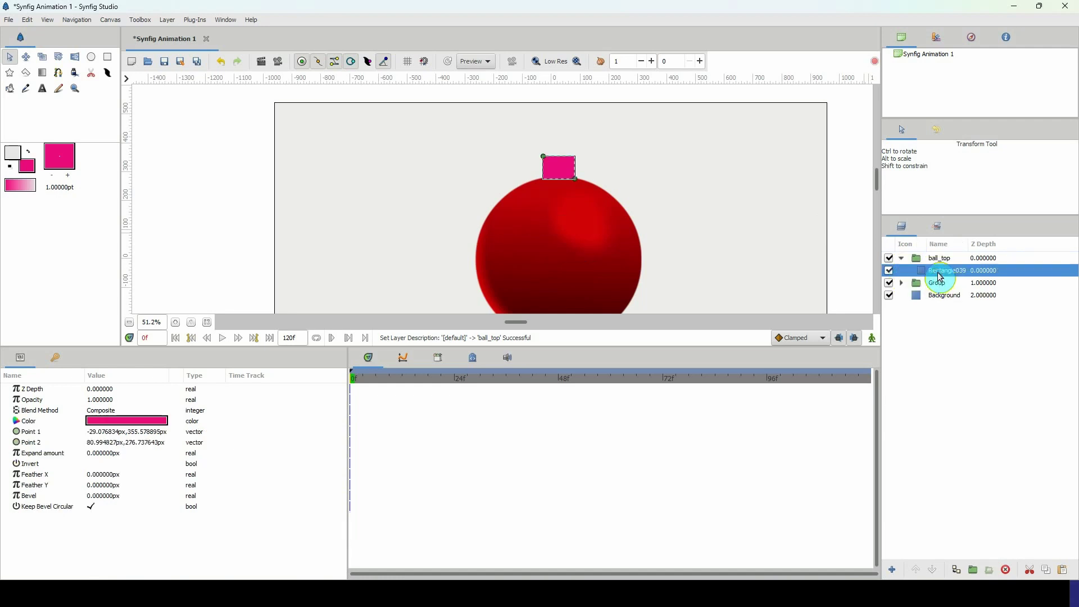
pyautogui.click(42, 75)
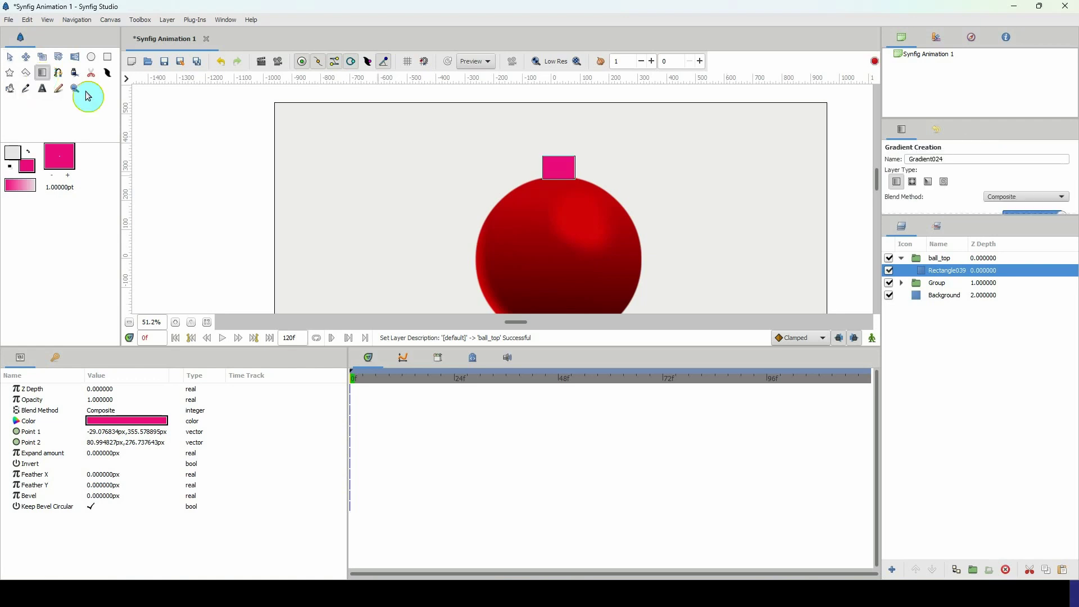
pyautogui.moveTo(473, 167); pyautogui.dragTo(635, 170)
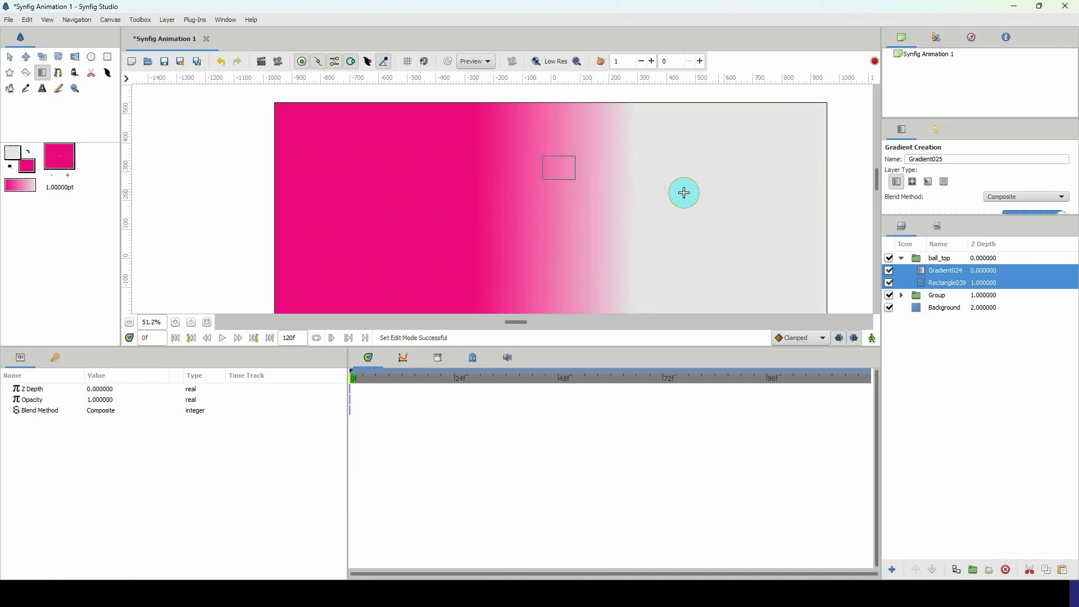
# Set the gradient layer's blend method to Onto so it is clipped to the rectangle
pyautogui.click(954, 272)
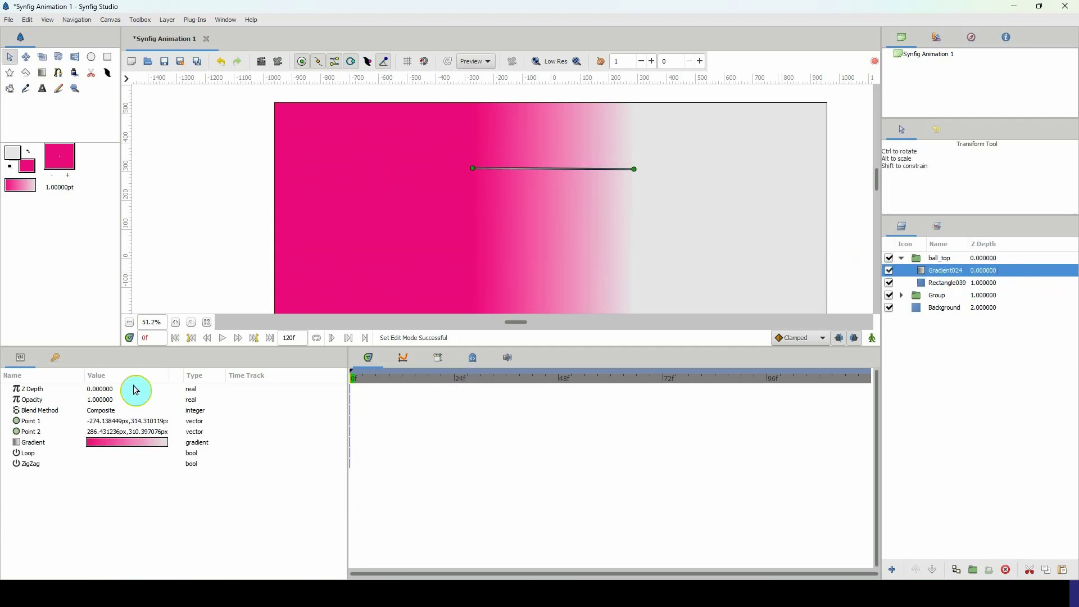
pyautogui.click(97, 411)
pyautogui.click(99, 131)
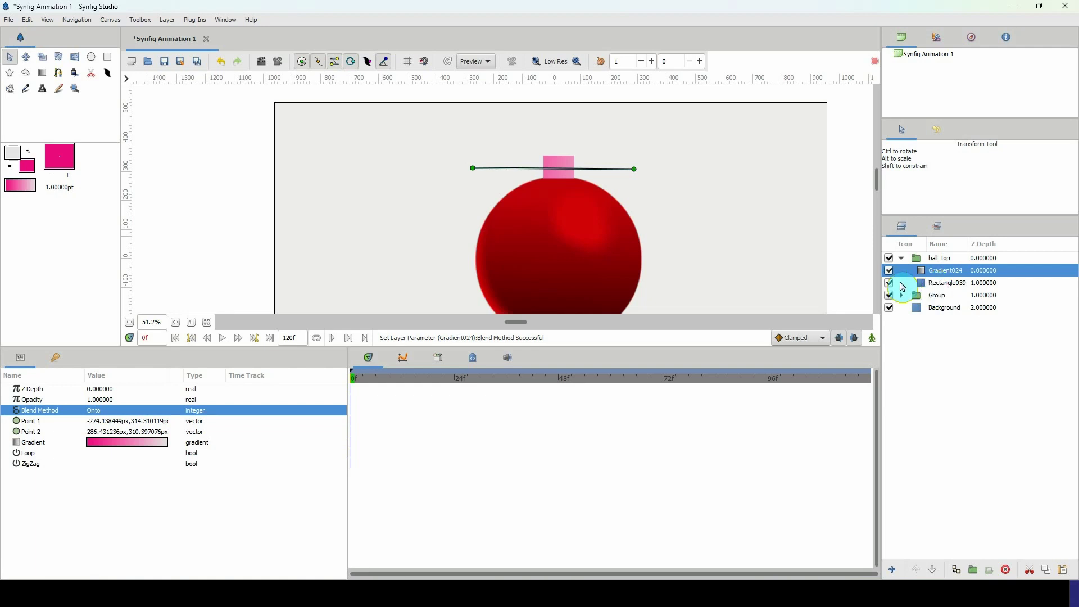
# Recolor the start of the cap's gradient to mid grey #898989 and move its light end stop to position 0.5381
pyautogui.doubleClick(112, 442)
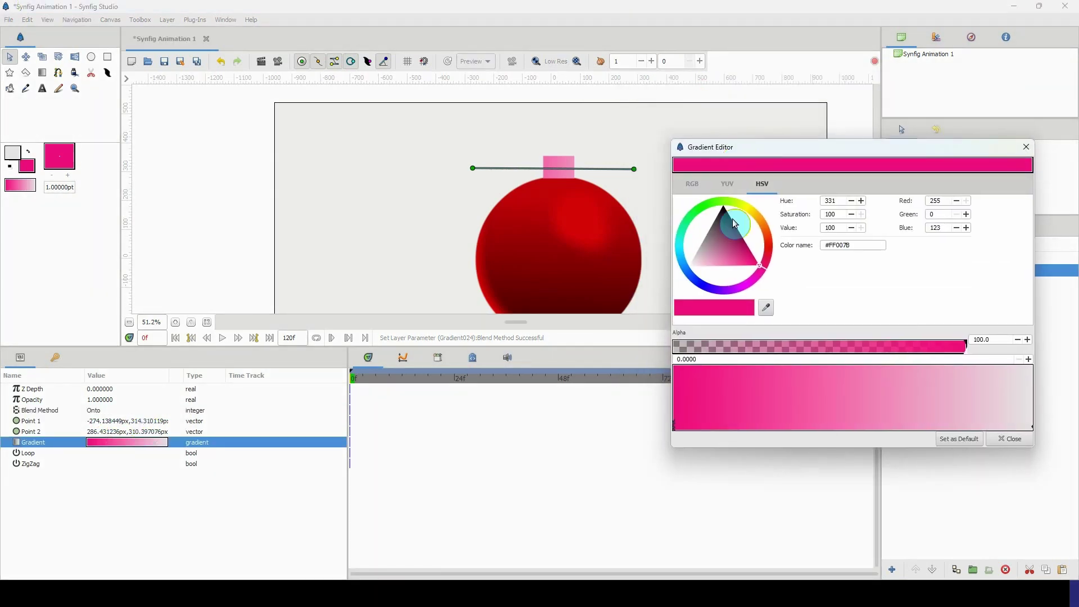
pyautogui.click(701, 249)
pyautogui.moveTo(702, 253); pyautogui.dragTo(701, 238)
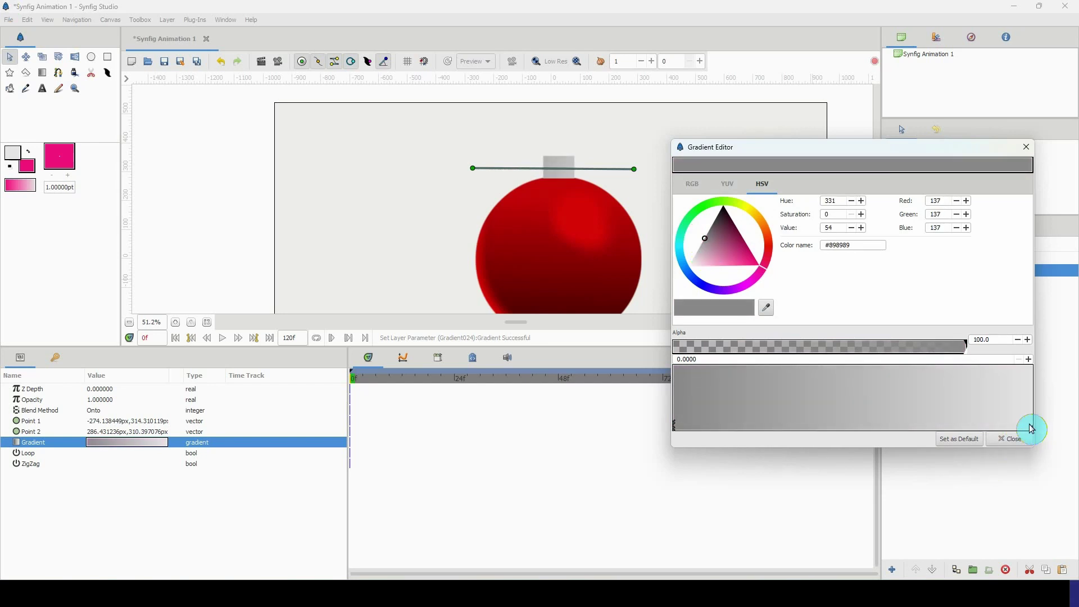
pyautogui.moveTo(1035, 431); pyautogui.dragTo(868, 430)
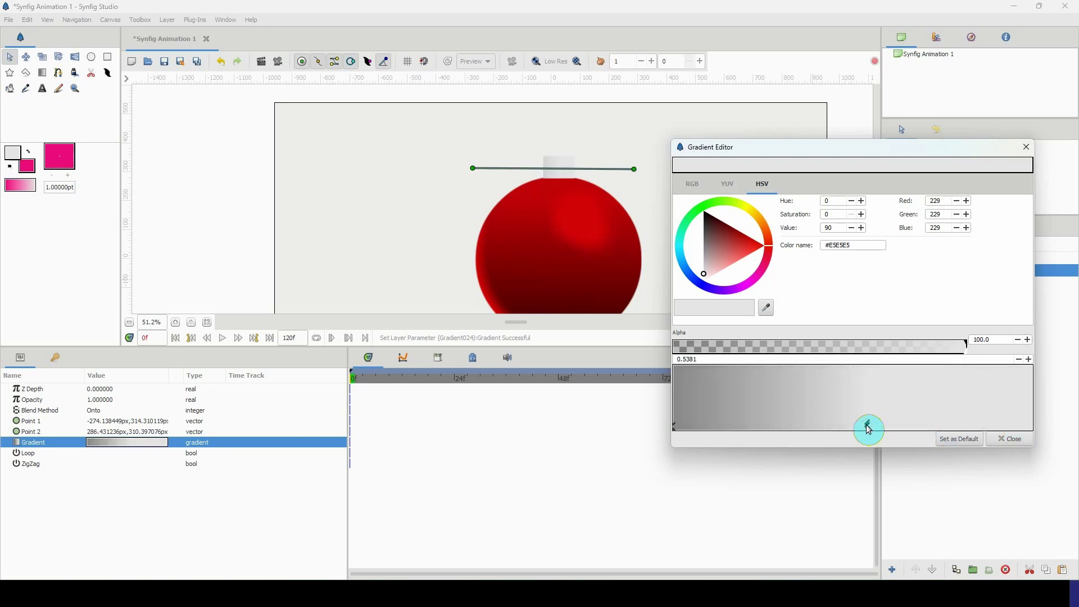
# Insert a color stop at position 0.7963 in the cap's gradient, color it dark grey #686666, and close the gradient editor
pyautogui.rightClick(962, 409)
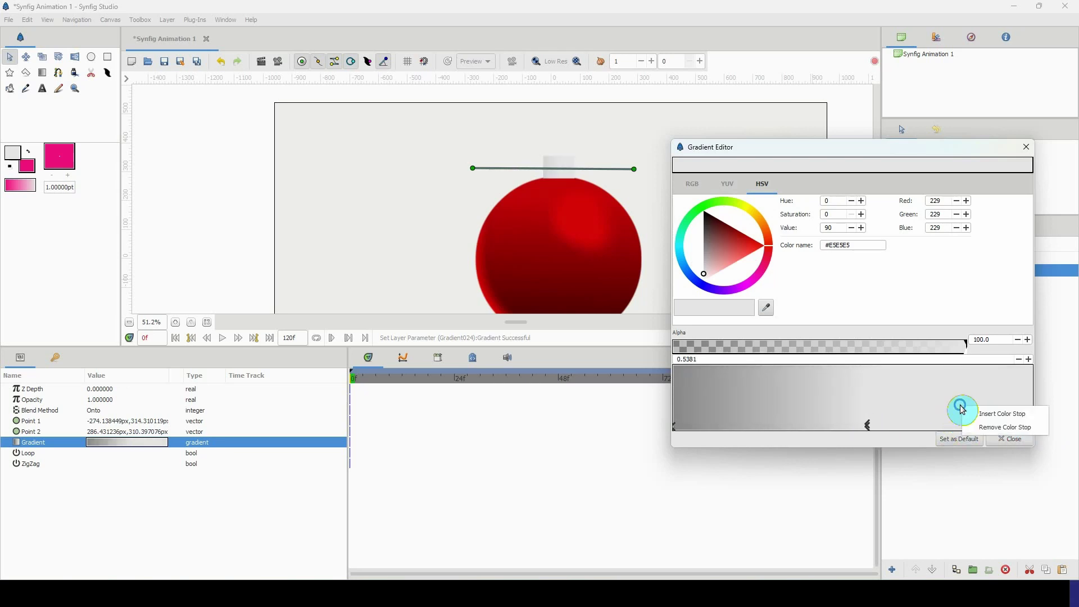
pyautogui.click(1010, 418)
pyautogui.click(959, 430)
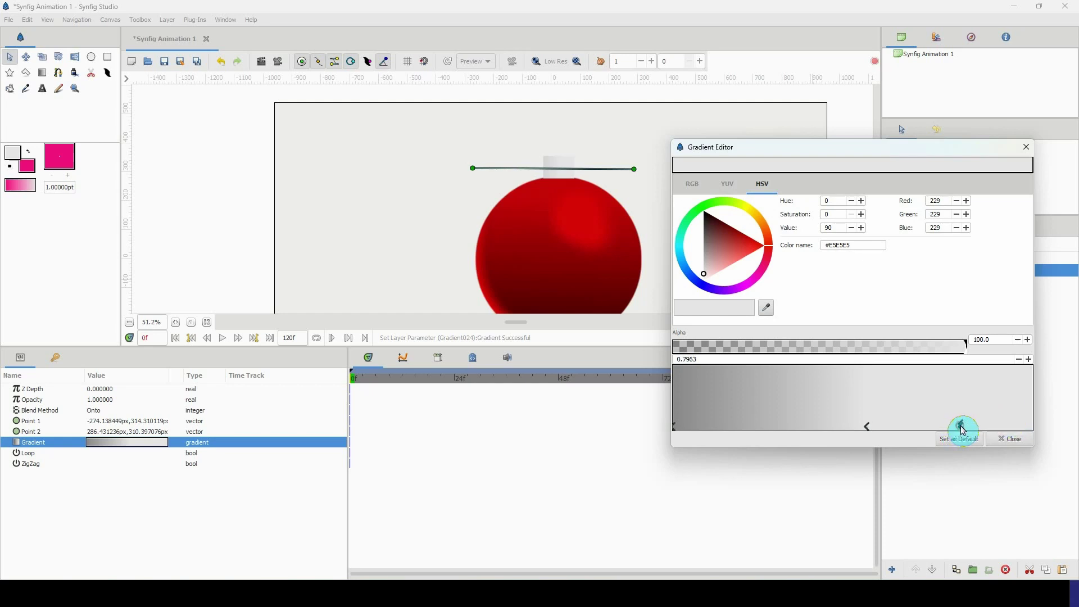
pyautogui.moveTo(700, 270); pyautogui.dragTo(705, 242)
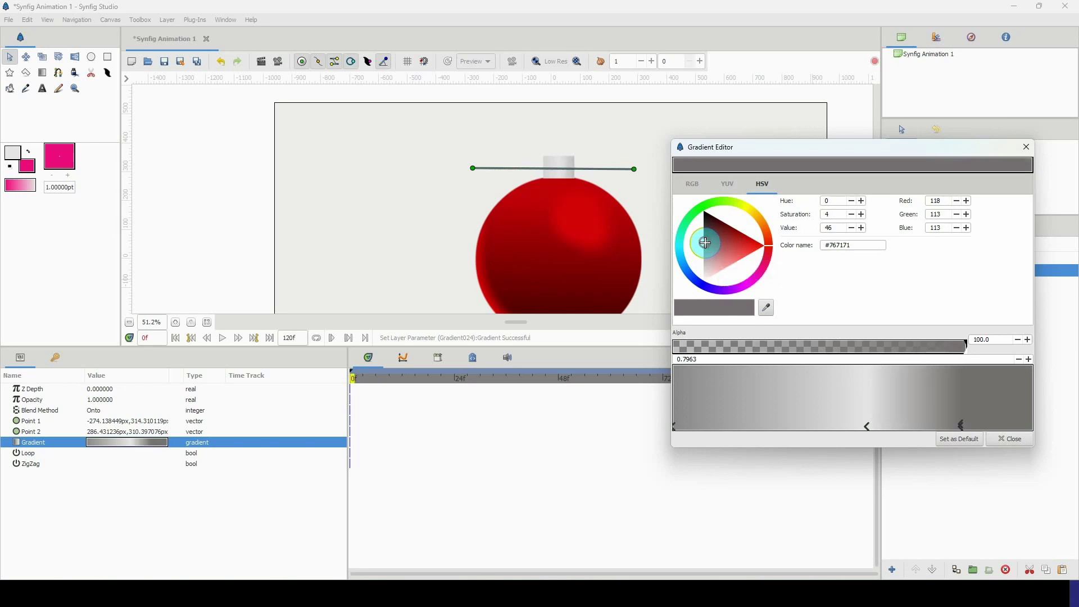
pyautogui.click(704, 240)
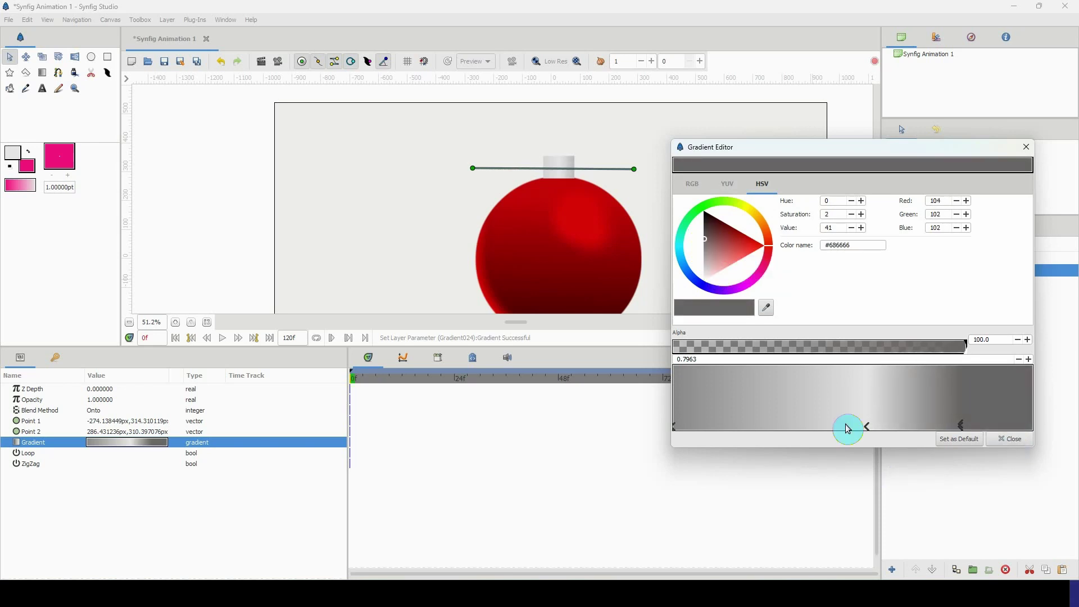
pyautogui.click(1017, 441)
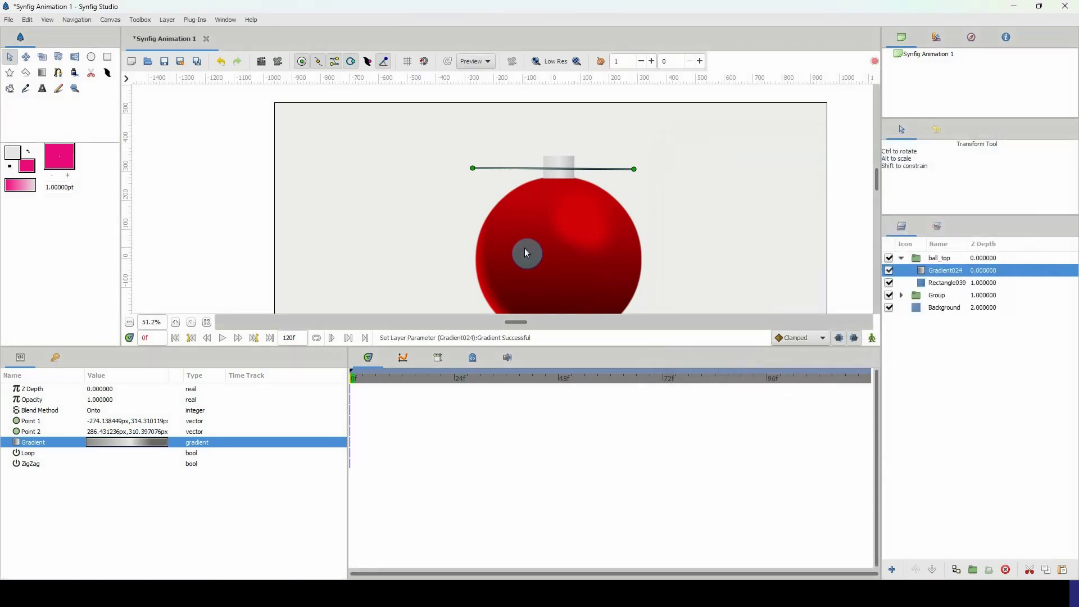
# Shorten the gradient line from both ends to about 436 px, keeping it centered across the cap
pyautogui.moveTo(472, 168); pyautogui.dragTo(493, 175)
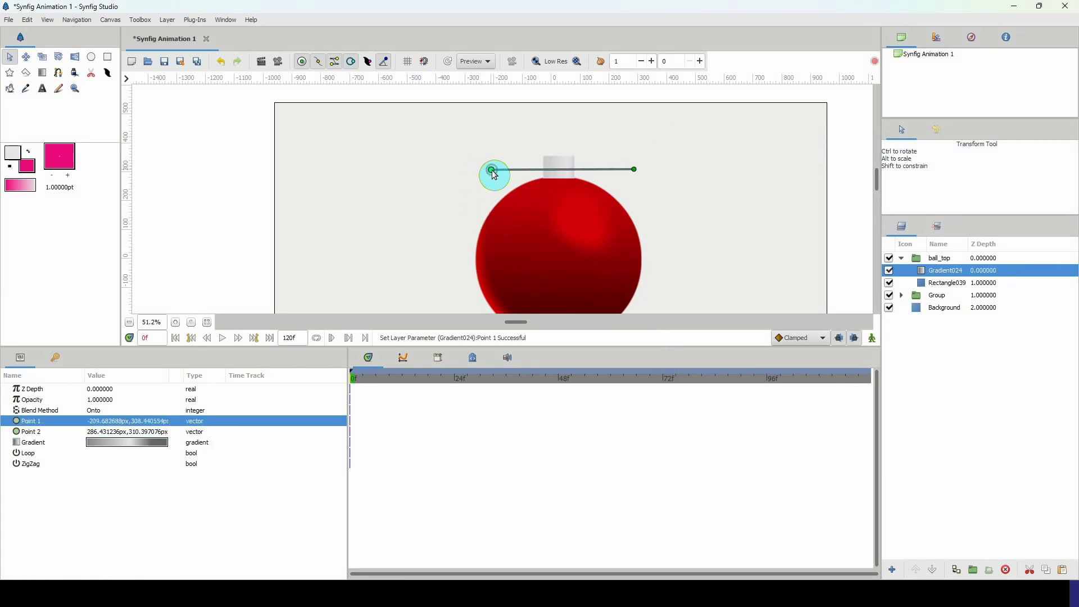
pyautogui.click(631, 170)
pyautogui.moveTo(632, 174); pyautogui.dragTo(619, 173)
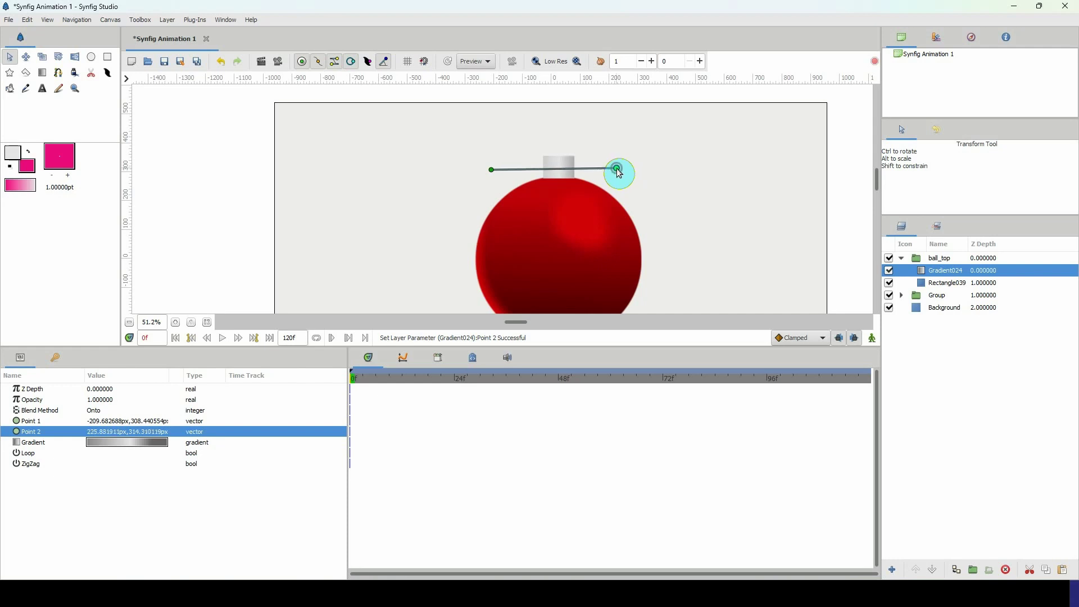
# Darken the first color stop of the cap's gradient to #4C4C4C
pyautogui.doubleClick(109, 443)
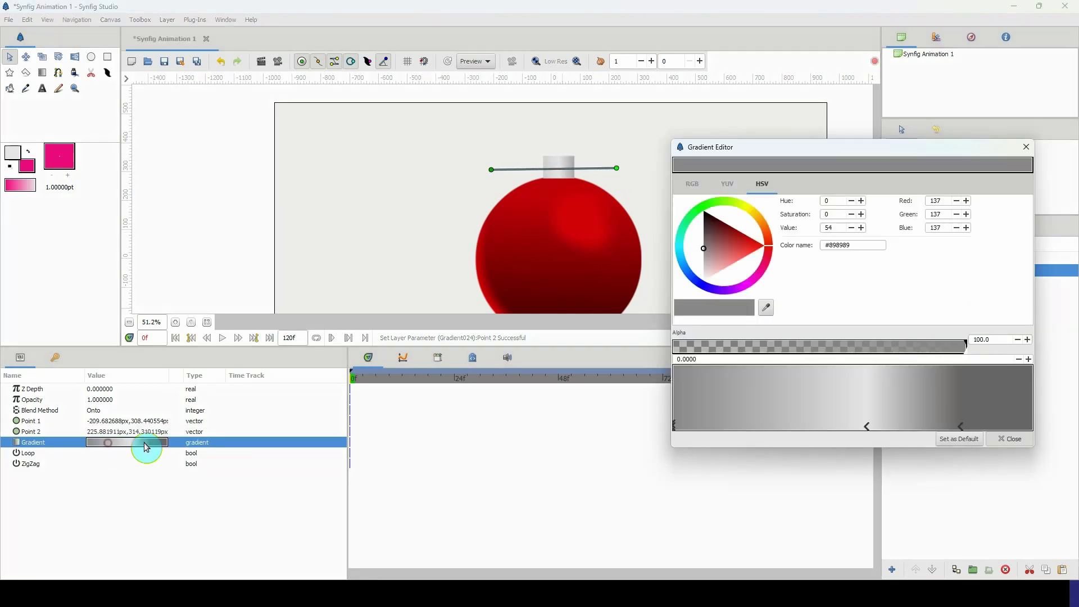
pyautogui.click(674, 426)
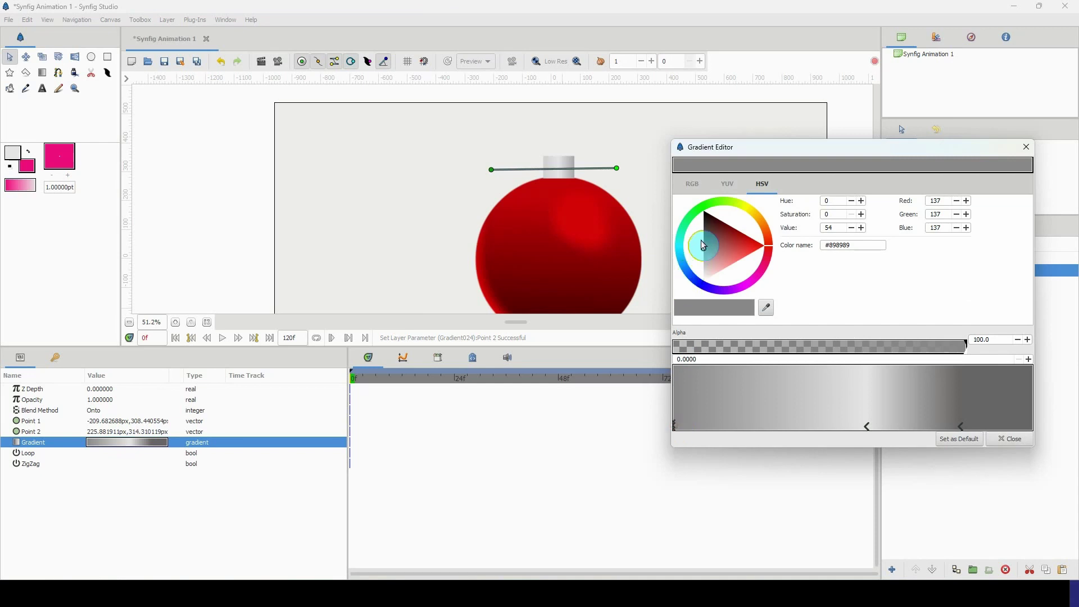
pyautogui.moveTo(703, 245); pyautogui.dragTo(706, 235)
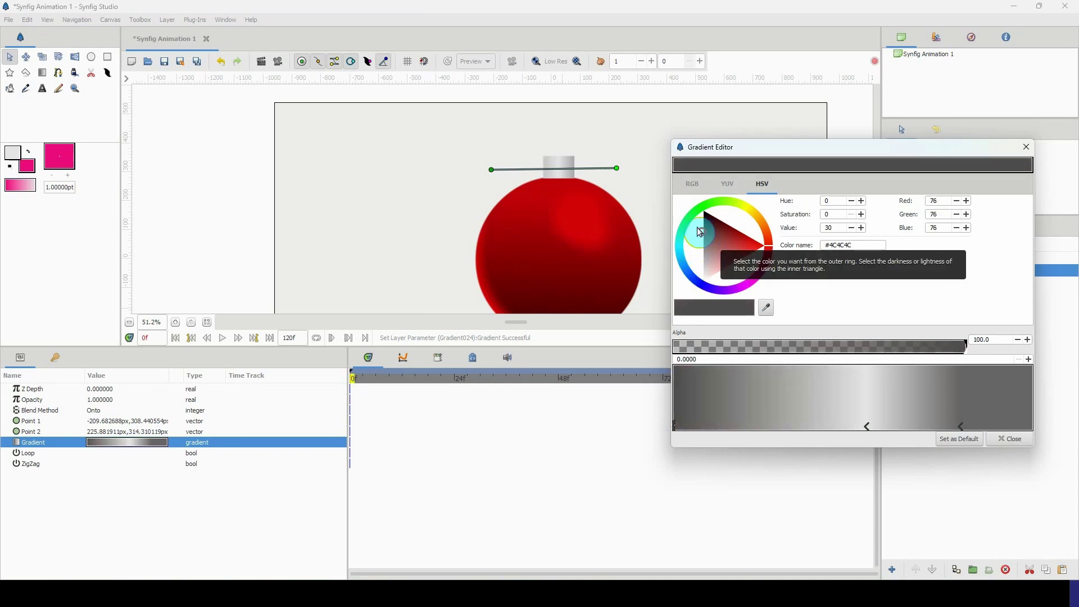
# Shift the light stop closer to the gradient's middle, the dark grey stop to 0.7605 and the first stop to 0.0467
pyautogui.click(867, 429)
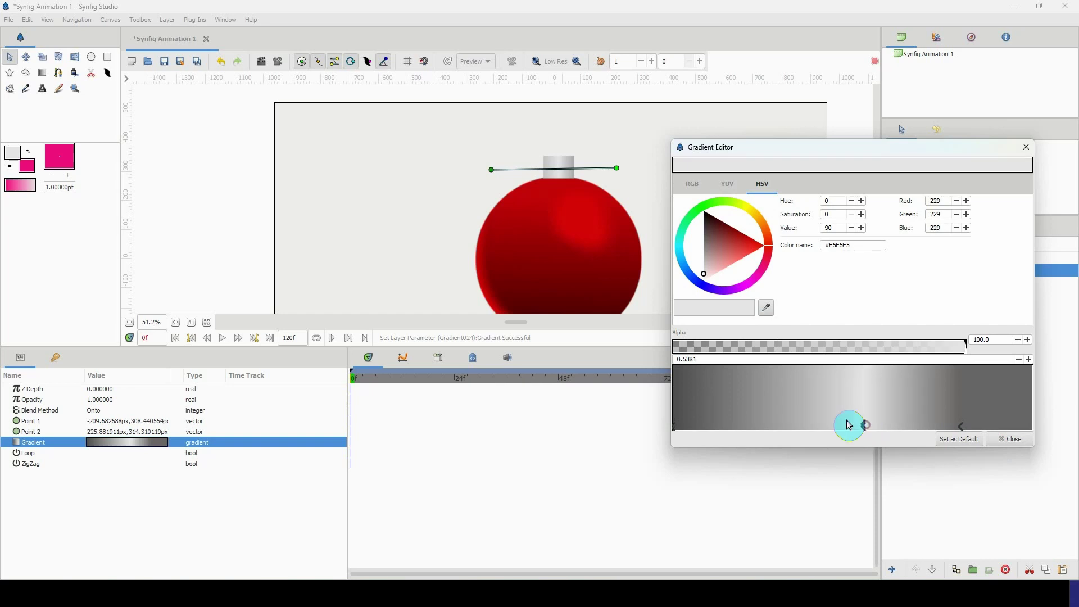
pyautogui.click(960, 429)
pyautogui.moveTo(865, 429); pyautogui.dragTo(833, 431)
pyautogui.click(949, 429)
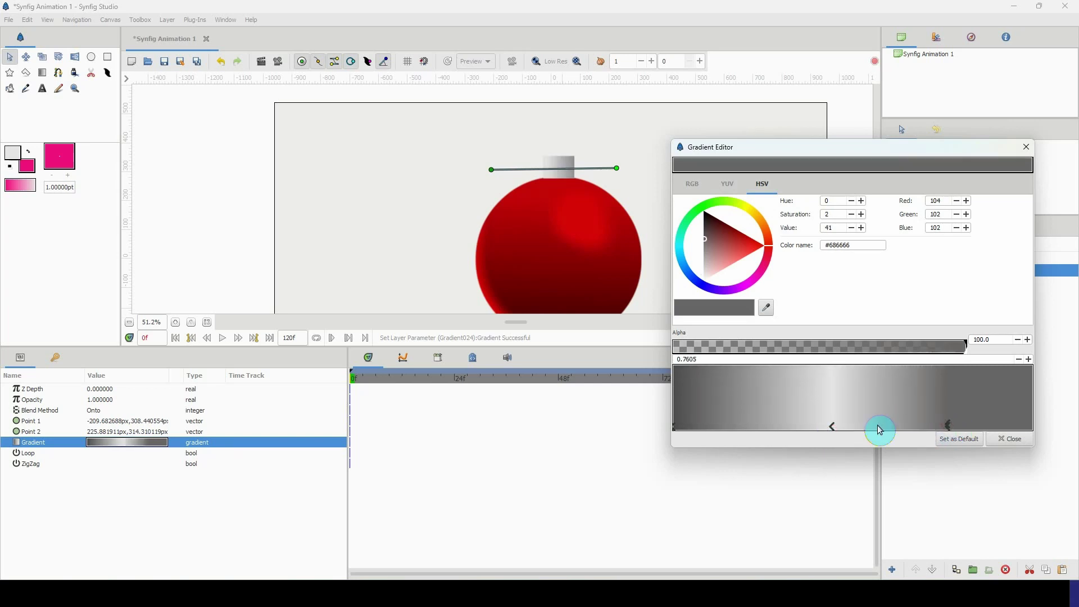
pyautogui.click(687, 430)
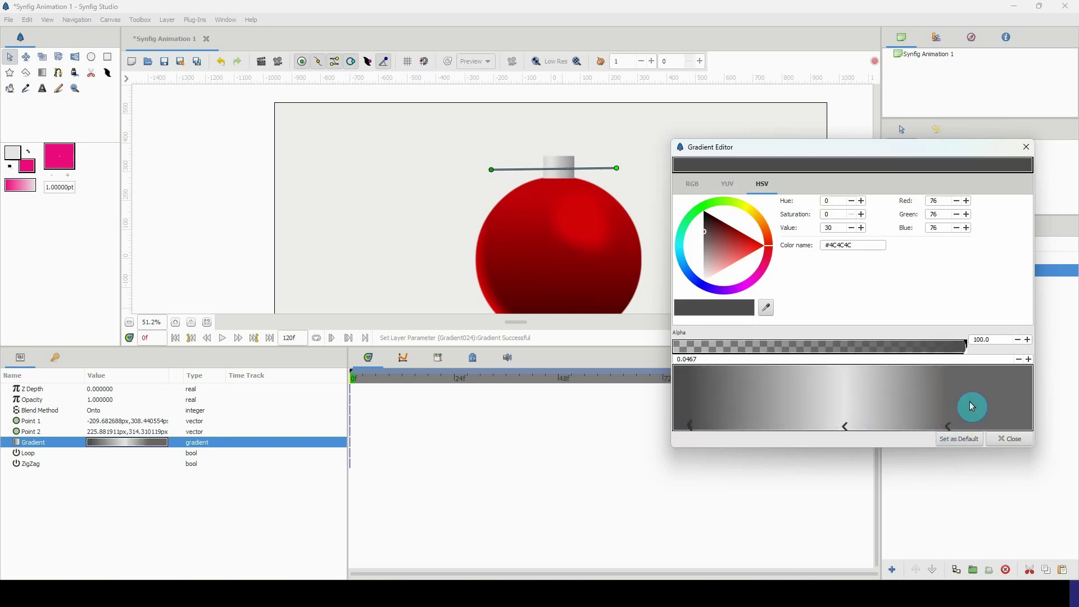
# Insert a light grey #D6D6D6 stop at position 0.8942, shift the dark grey stop slightly toward the middle, and close the gradient editor
pyautogui.rightClick(994, 427)
pyautogui.click(997, 429)
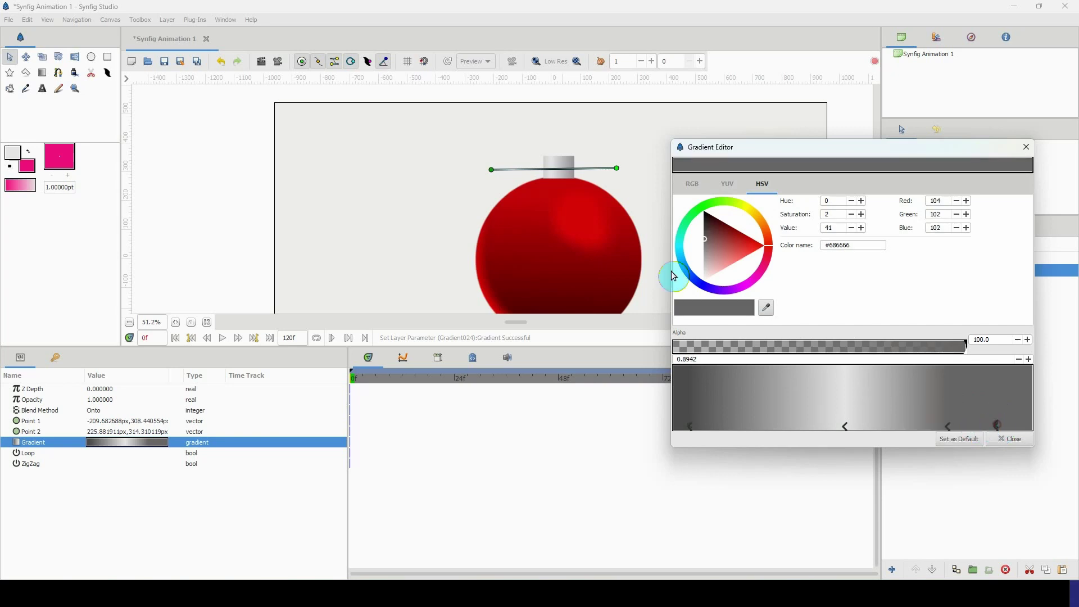
pyautogui.moveTo(710, 247); pyautogui.dragTo(701, 274)
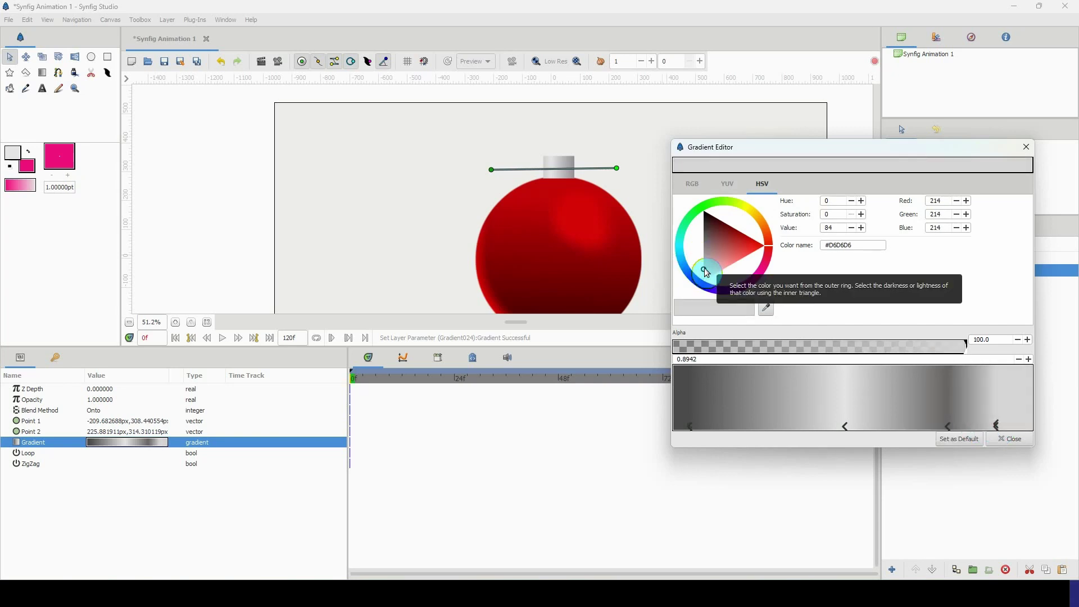
pyautogui.click(938, 426)
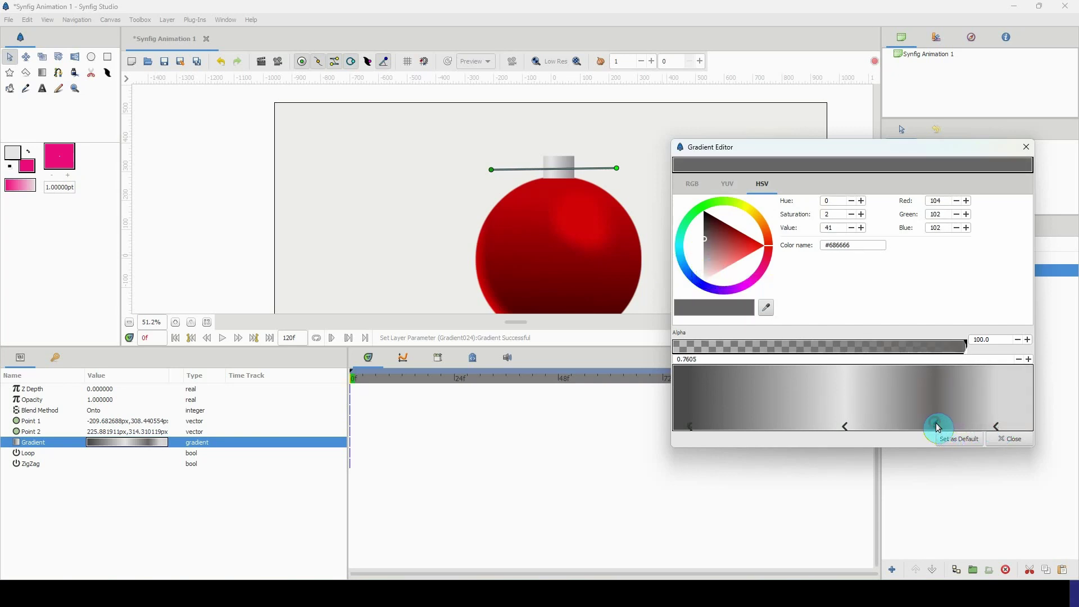
pyautogui.click(1010, 439)
# Shorten the gradient line from both ends to about 320 px across the cap and deselect it to check the shading
pyautogui.moveTo(616, 168); pyautogui.dragTo(607, 170)
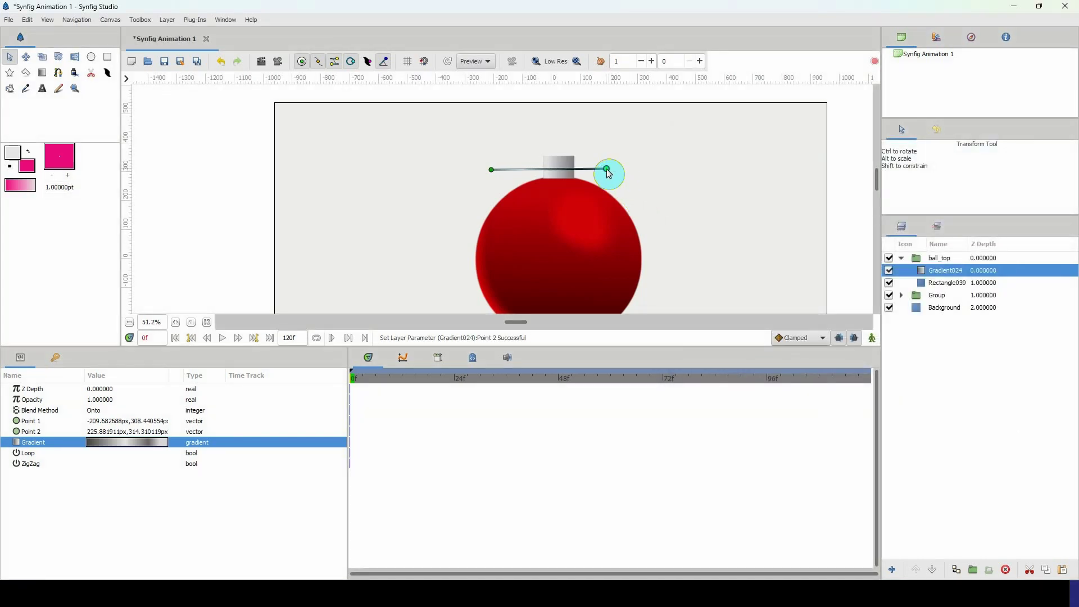
pyautogui.moveTo(492, 170); pyautogui.dragTo(505, 170)
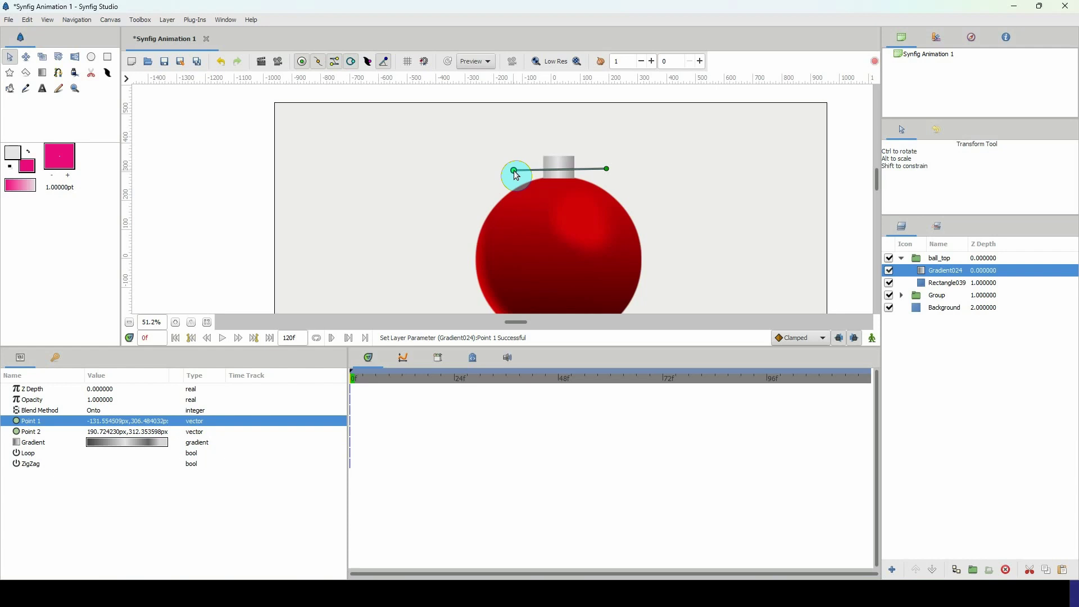
pyautogui.click(950, 308)
pyautogui.scroll(-2, 518, 245)
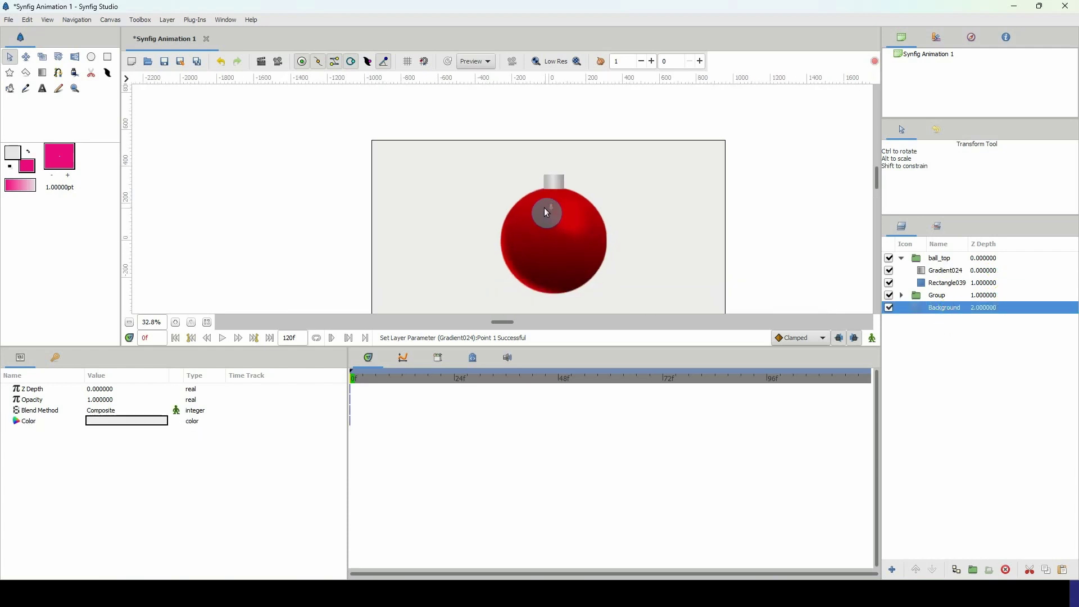
pyautogui.scroll(2, 548, 223)
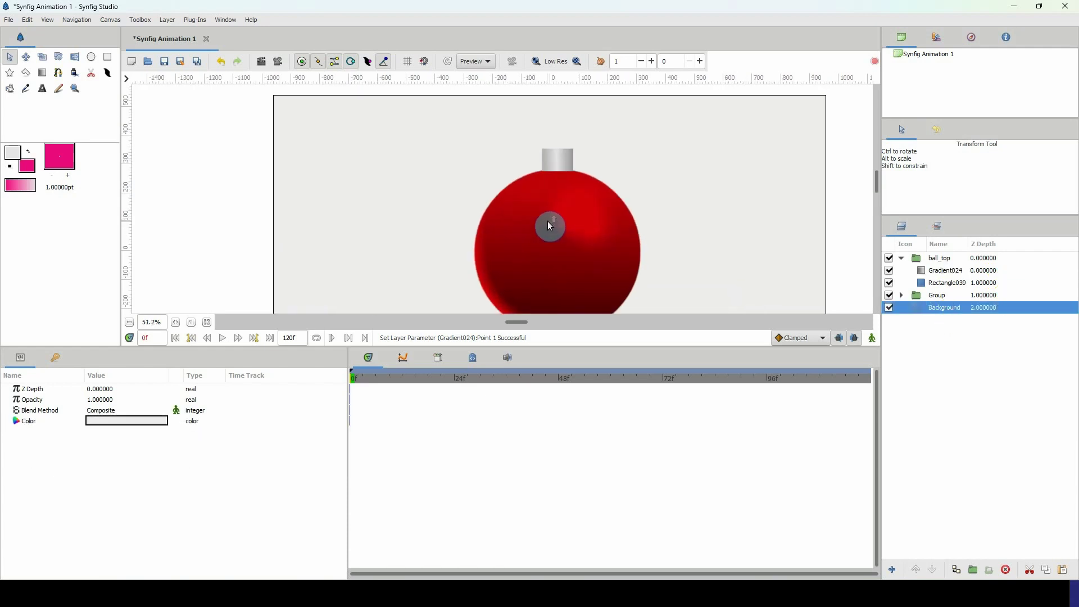
# Draw a pink circle with a radius of about 44 px above the ball_top group, centered over the cap's upper edge
pyautogui.click(901, 258)
pyautogui.click(935, 258)
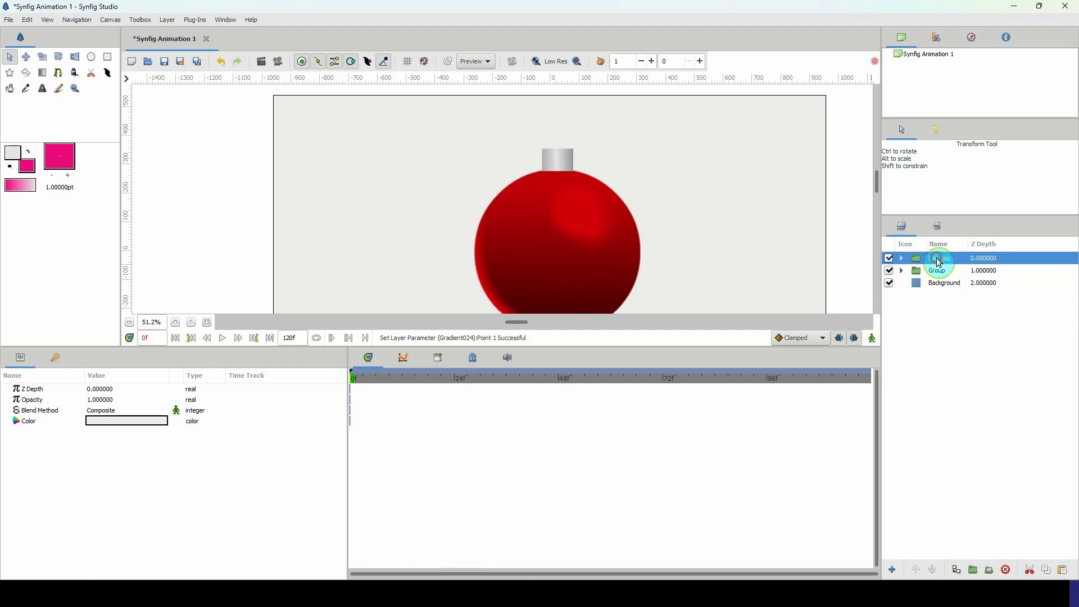
pyautogui.scroll(2, 580, 213)
pyautogui.scroll(2, 552, 193)
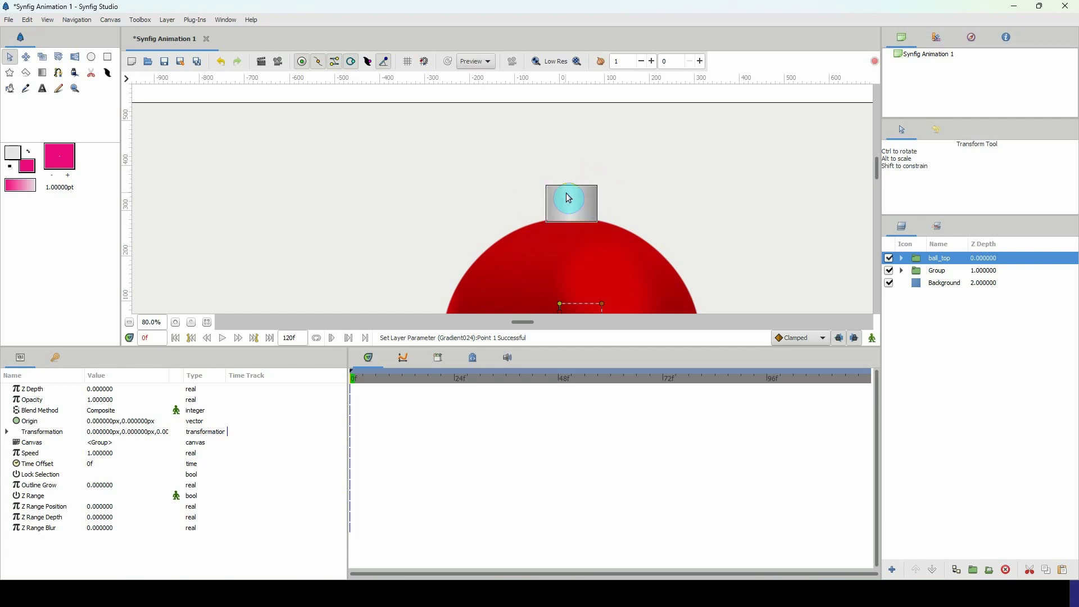
pyautogui.click(91, 58)
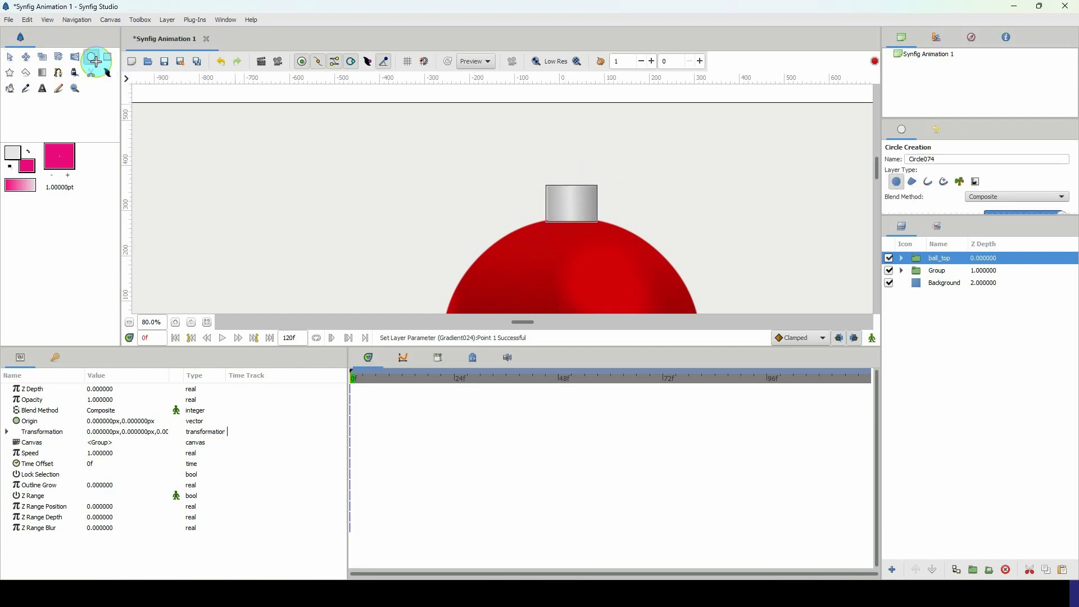
pyautogui.moveTo(566, 168)
pyautogui.mouseDown()
pyautogui.moveTo(591, 202)
pyautogui.moveTo(572, 172)
pyautogui.moveTo(595, 174)
pyautogui.moveTo(571, 187)
pyautogui.mouseUp()
pyautogui.hotkey('alt', 'a')
pyautogui.click(572, 172)
pyautogui.click(593, 181)
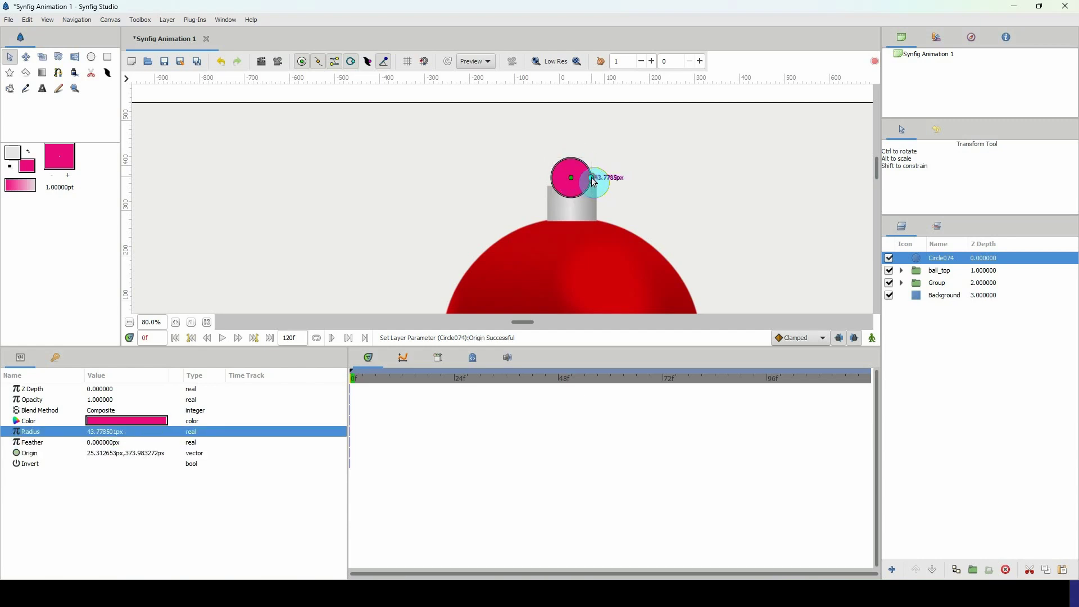
pyautogui.click(572, 178)
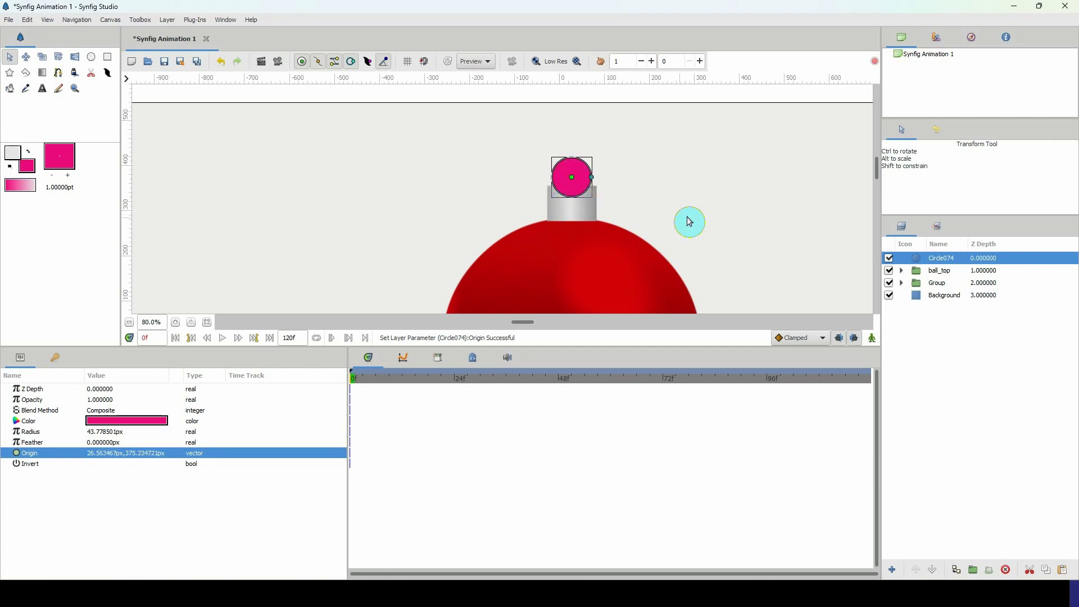
# Duplicate the circle layer and reduce the copy's radius to about 32.5 px, keeping both circles concentric
pyautogui.click(939, 270)
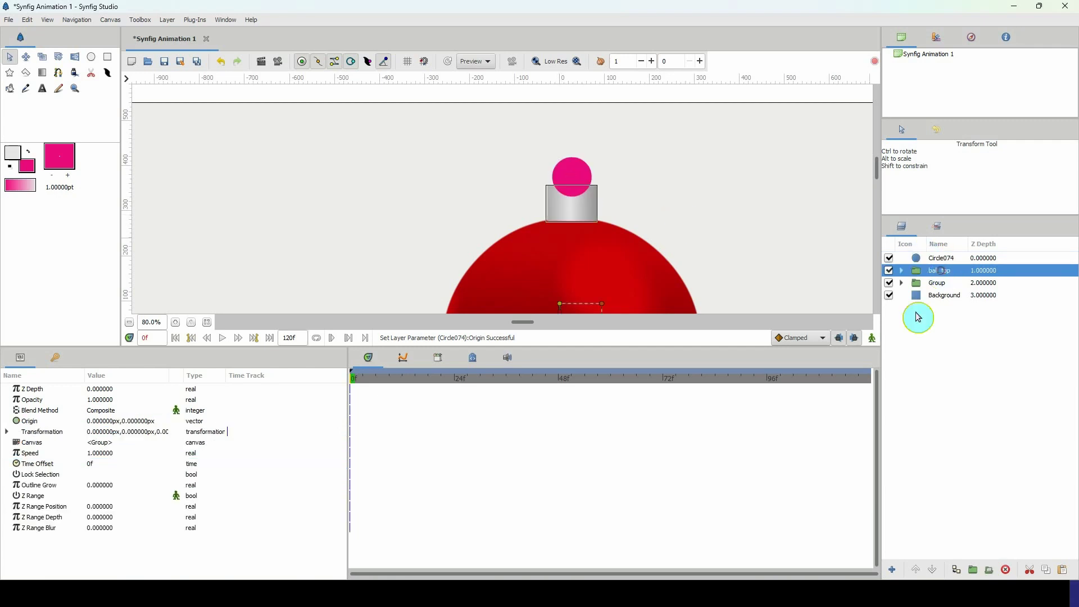
pyautogui.click(935, 259)
pyautogui.hotkey('ctrl', 'v')
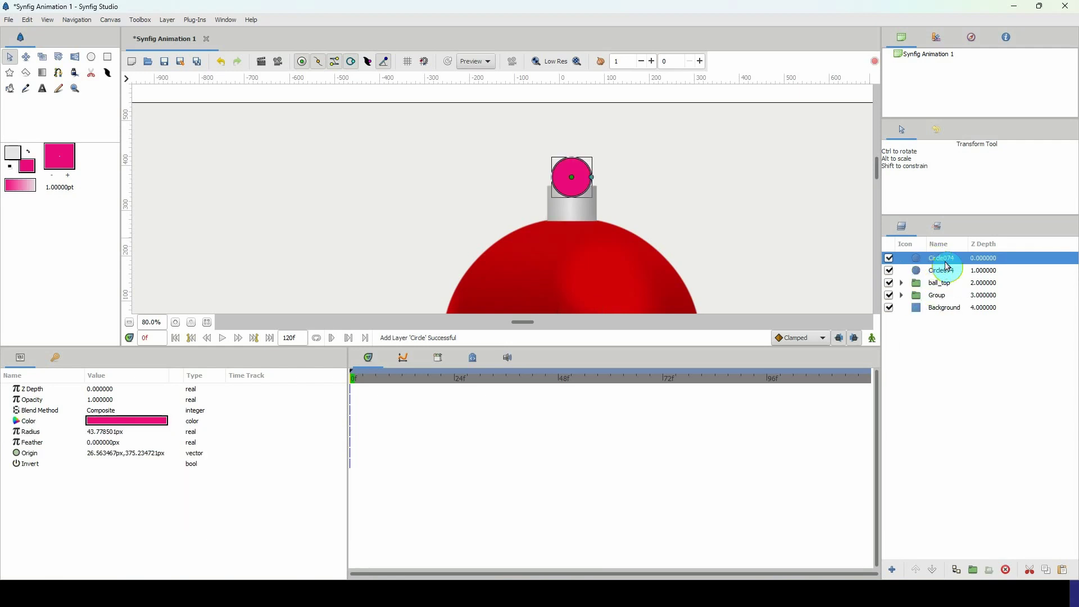
pyautogui.click(592, 179)
pyautogui.moveTo(591, 178); pyautogui.dragTo(589, 180)
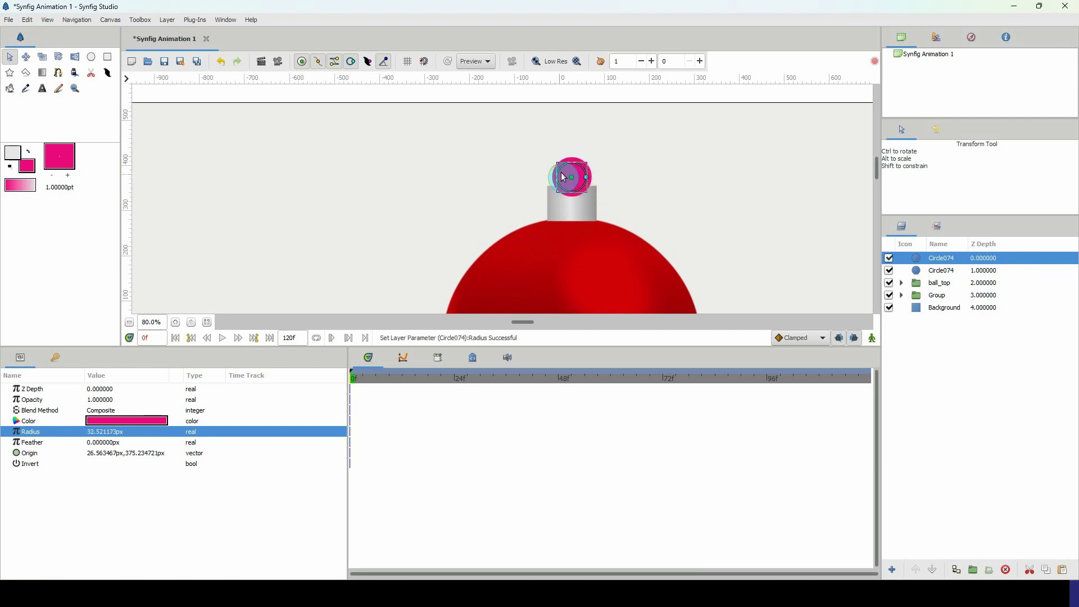
# Put both circle layers together into a new group
pyautogui.keyDown('ctrl'); pyautogui.click(941, 271); pyautogui.keyUp('ctrl')
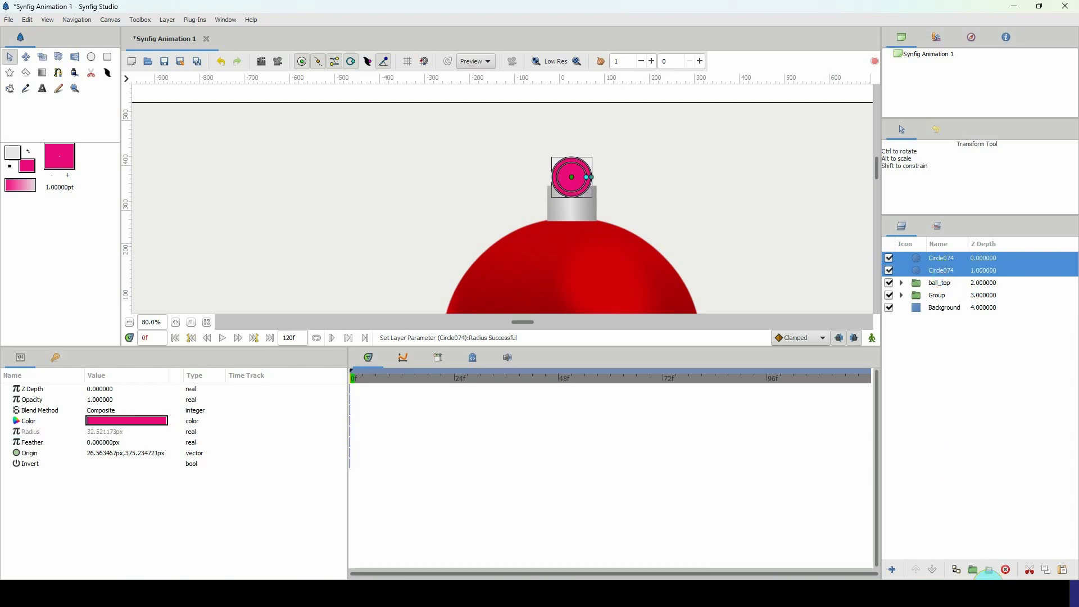
pyautogui.click(972, 572)
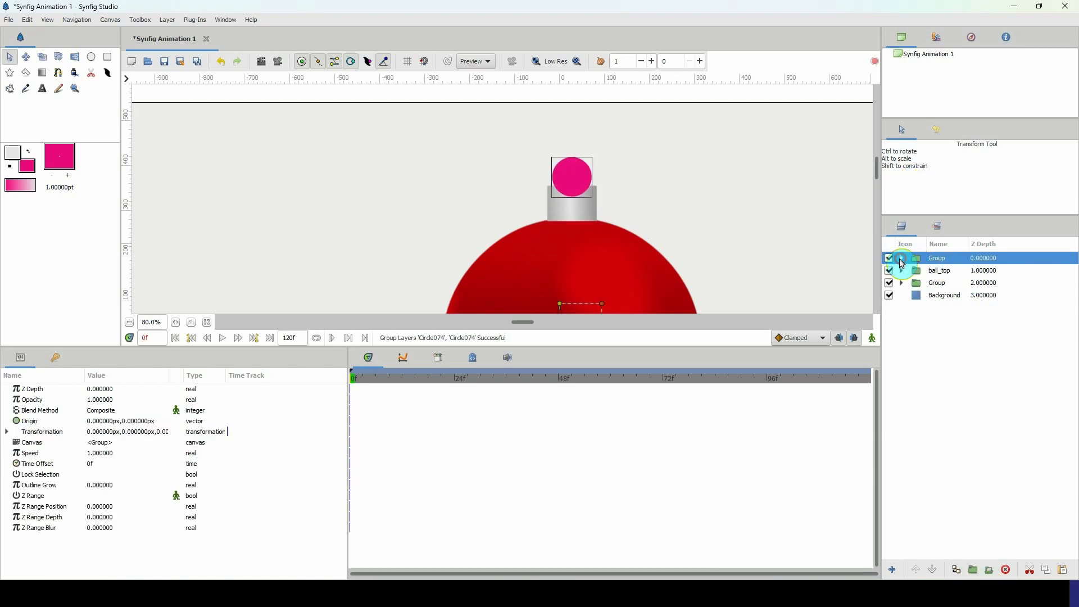
# Cut the smaller circle out of the larger one by setting its blend method to Alpha Over
pyautogui.click(901, 258)
pyautogui.click(941, 276)
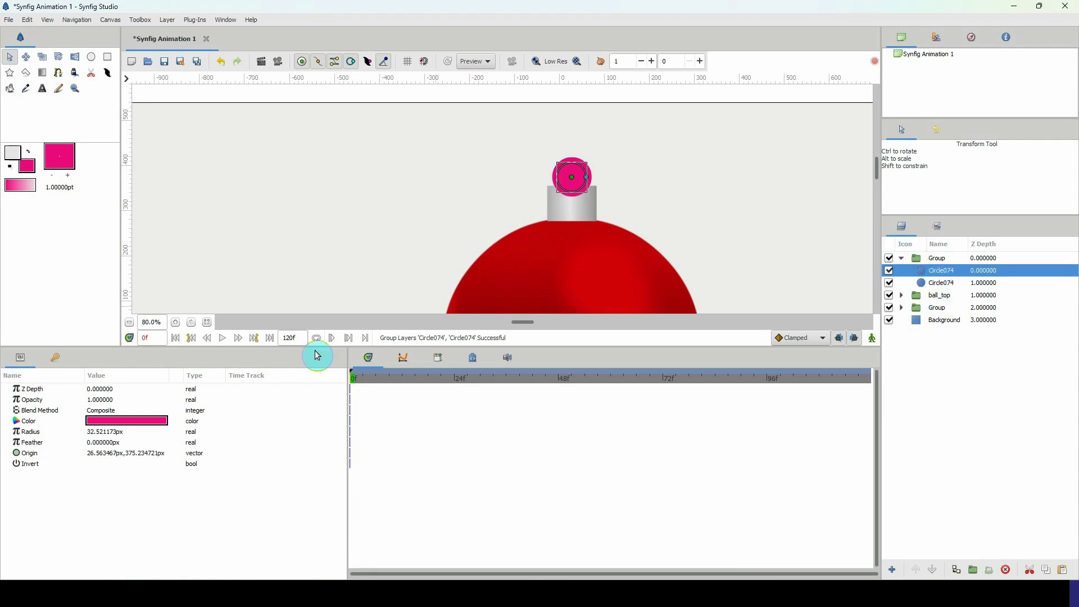
pyautogui.click(105, 413)
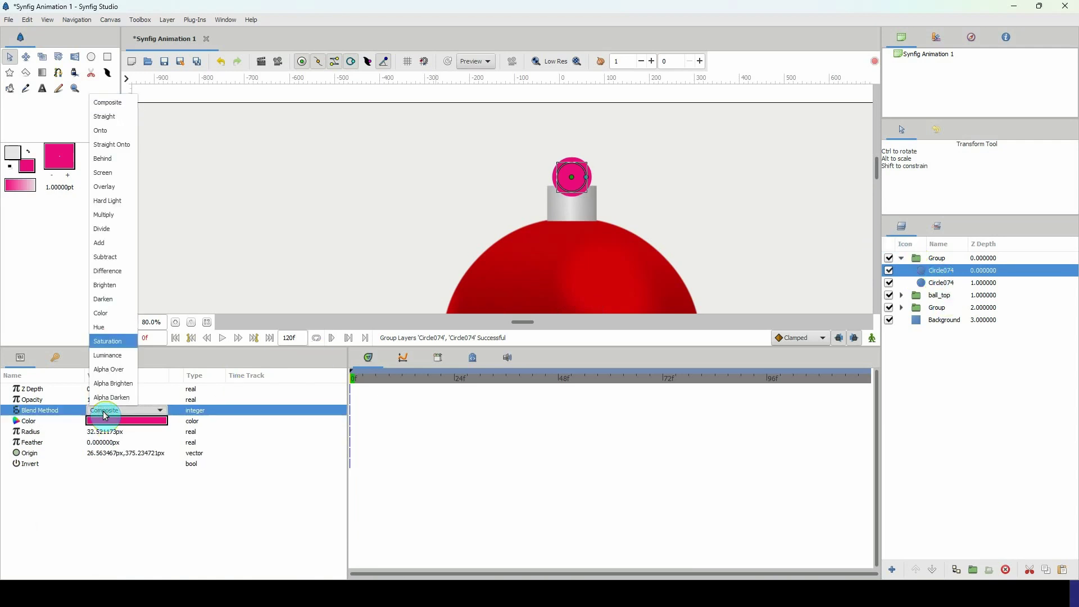
pyautogui.click(109, 371)
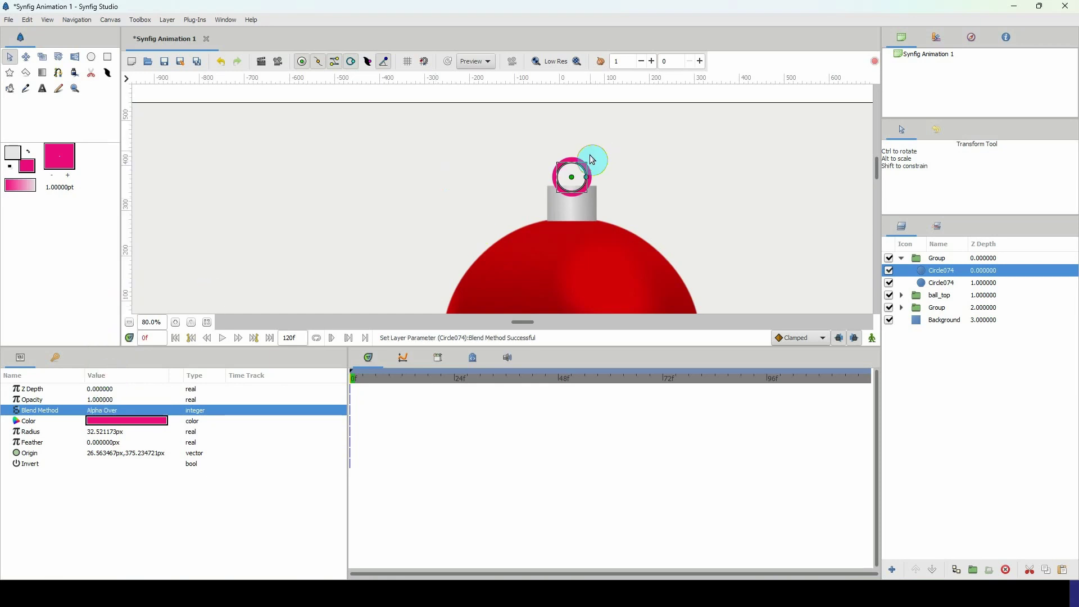
pyautogui.click(900, 258)
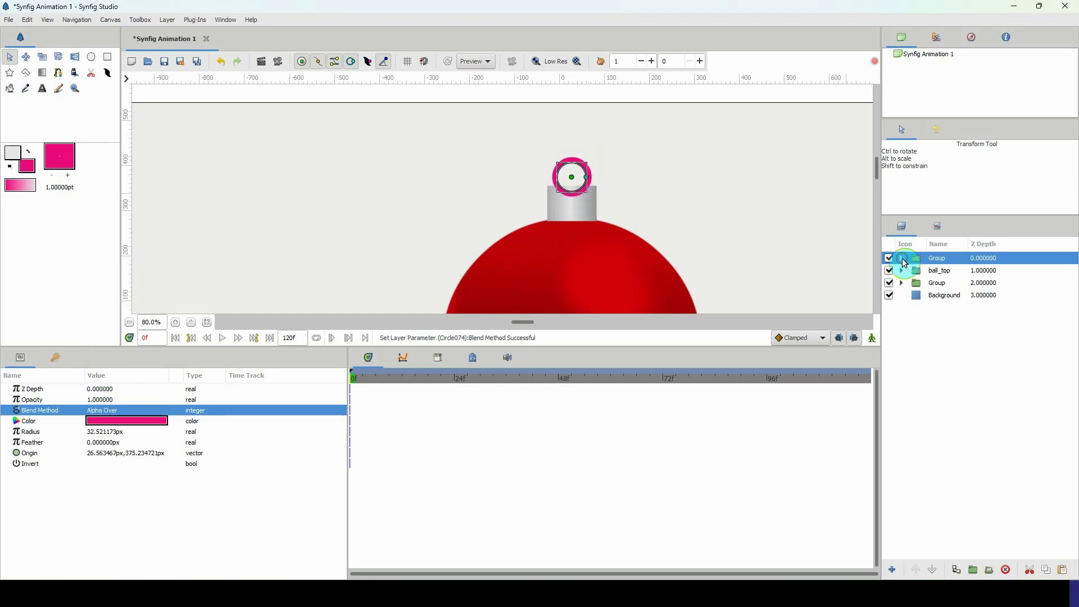
# Copy the linear gradient layer from the ball_top group and paste it above the two circles in the ring's group
pyautogui.click(911, 271)
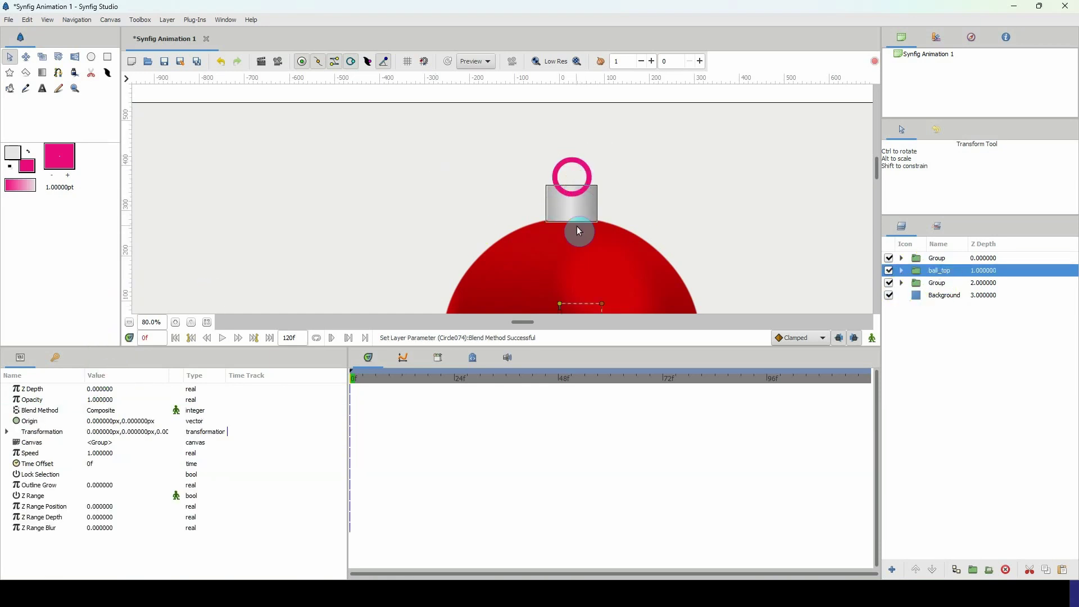
pyautogui.click(902, 271)
pyautogui.click(934, 284)
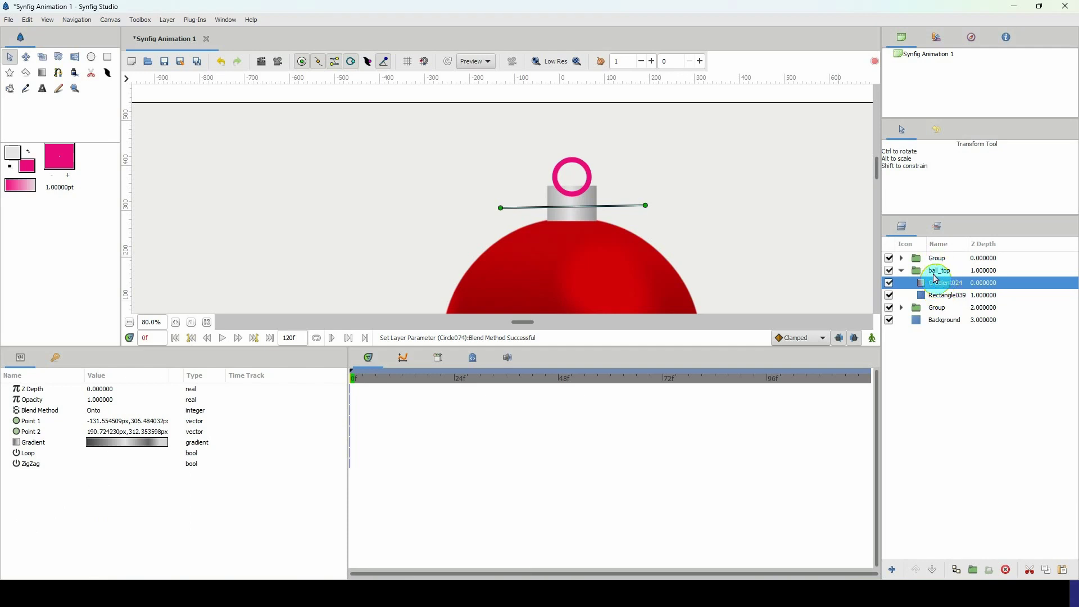
pyautogui.click(901, 270)
pyautogui.click(901, 258)
pyautogui.click(927, 274)
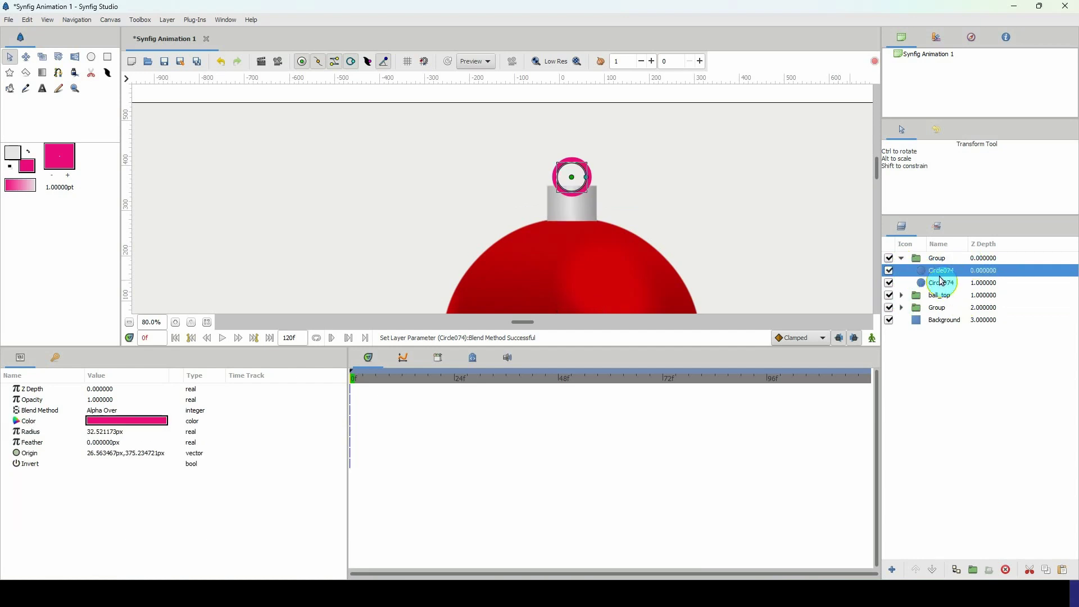
pyautogui.hotkey('ctrl', 'v')
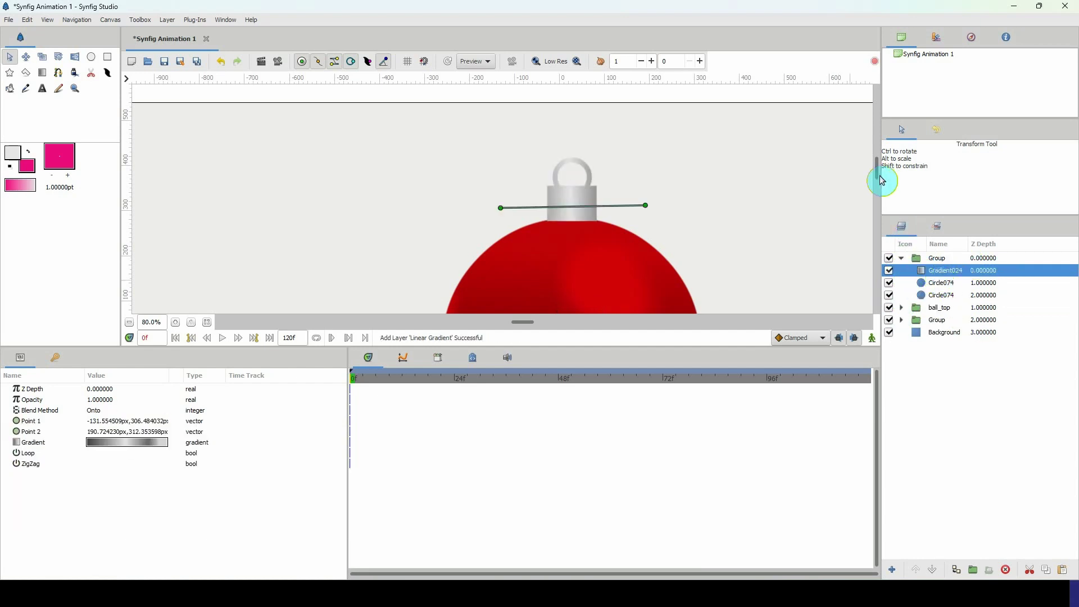
# Collapse the ring's group and rename it hook
pyautogui.click(902, 260)
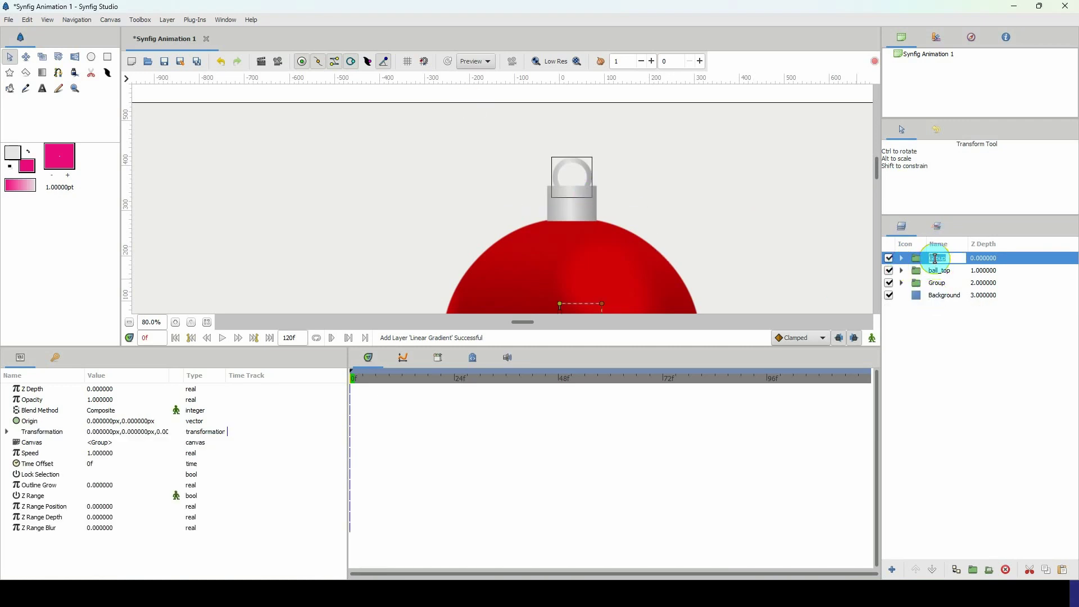
pyautogui.write('hol')
pyautogui.write('k')
pyautogui.press('Return')
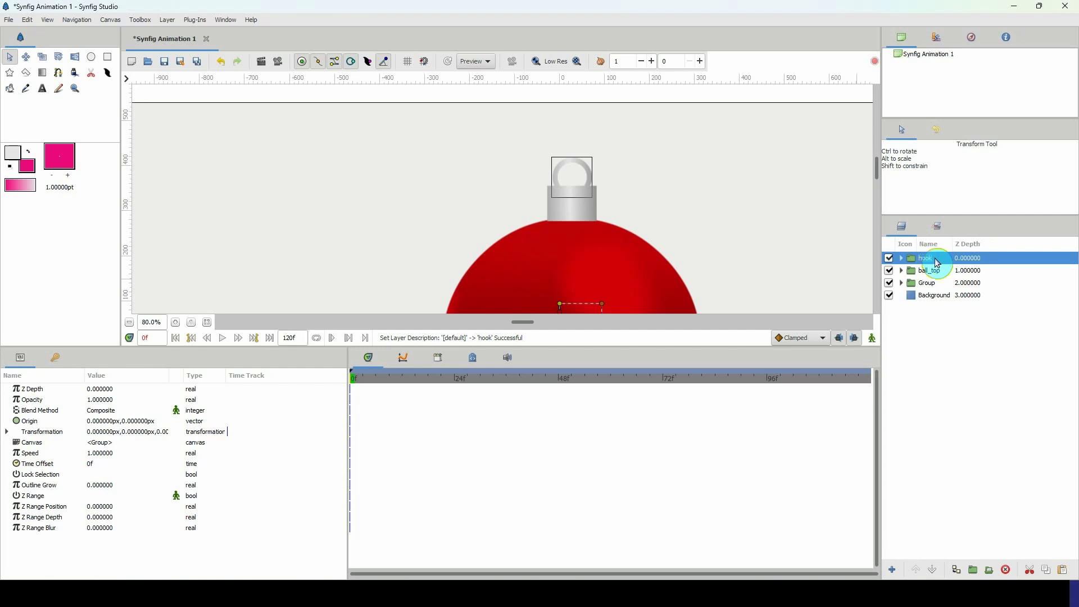
# Draw a pink rectangle about 2380 by 486 px directly above the Background layer, covering the canvas's lower part behind the ball
pyautogui.scroll(-3, 554, 166)
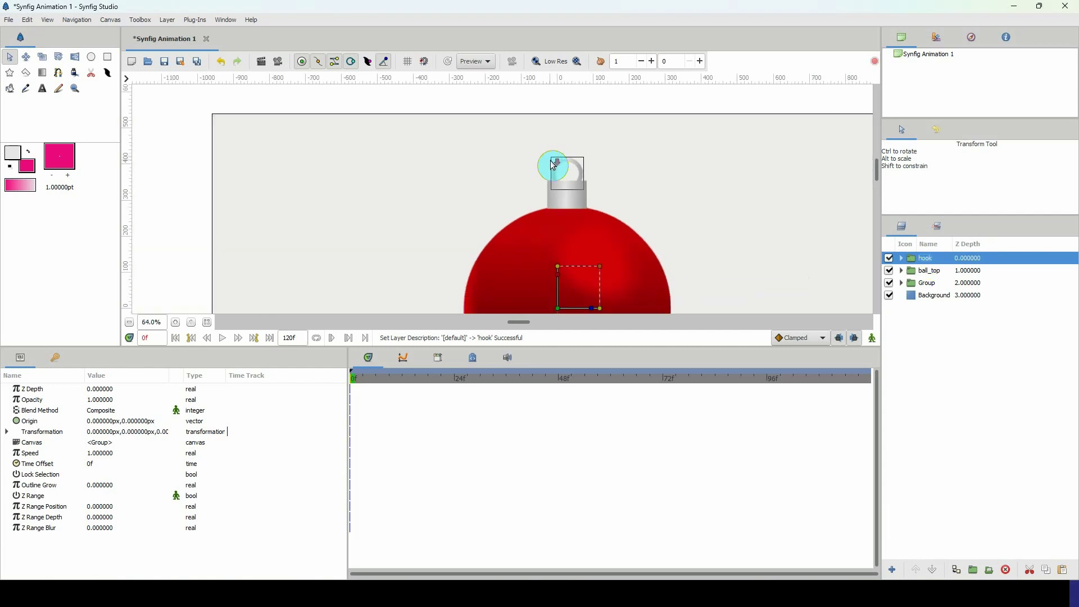
pyautogui.click(951, 297)
pyautogui.scroll(-1, 646, 241)
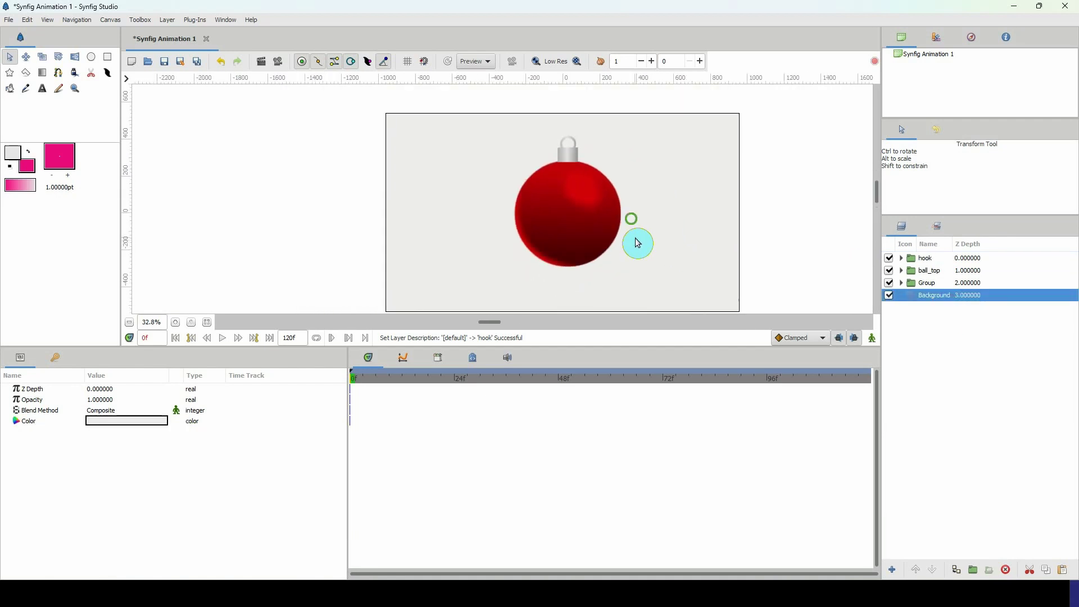
pyautogui.scroll(1, 613, 210)
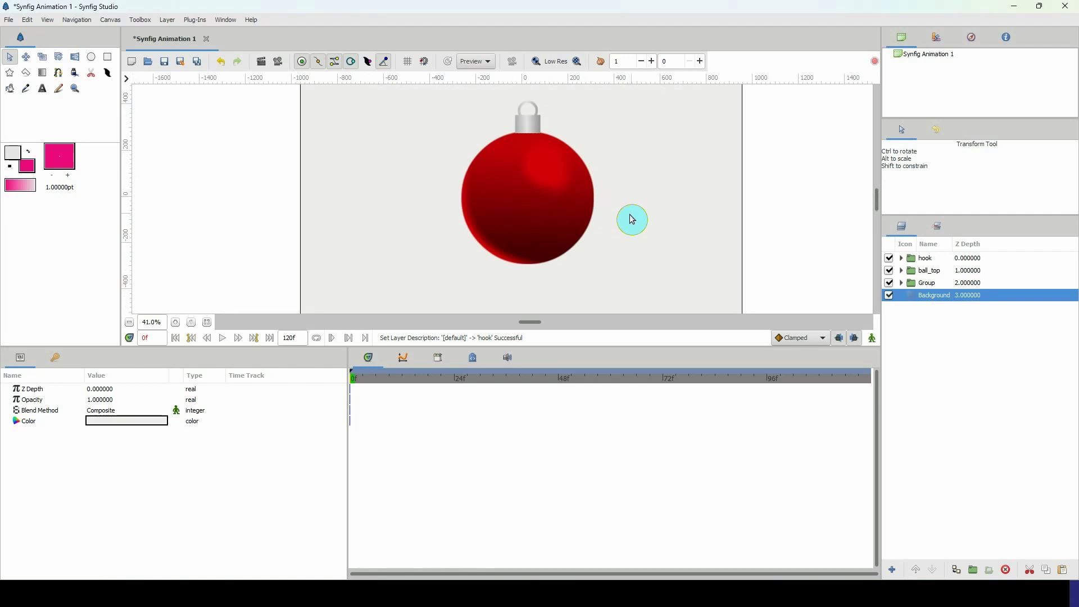
pyautogui.moveTo(491, 345); pyautogui.dragTo(492, 442)
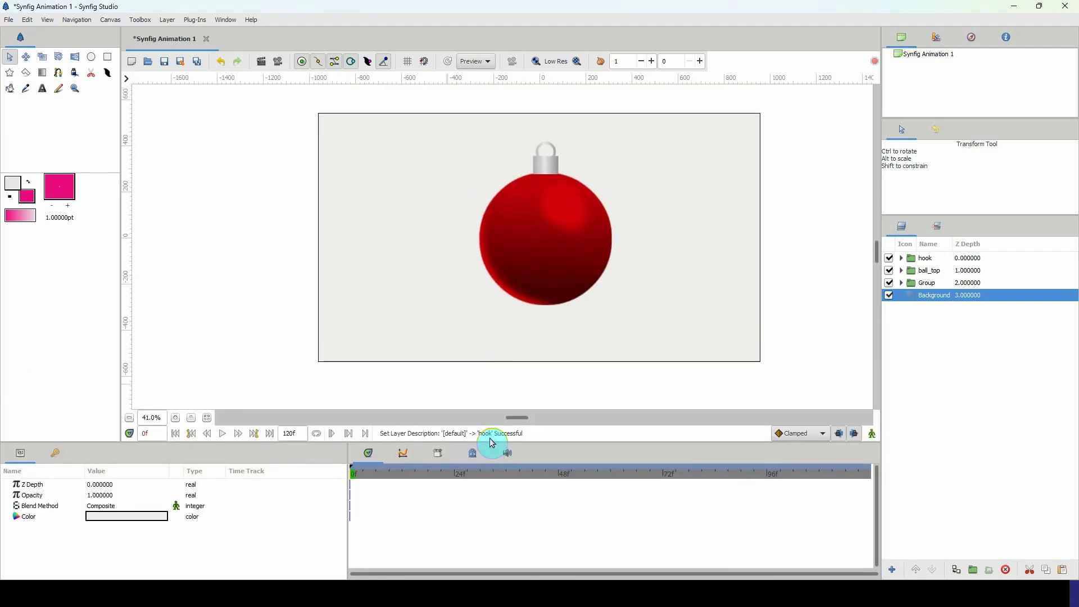
pyautogui.click(107, 57)
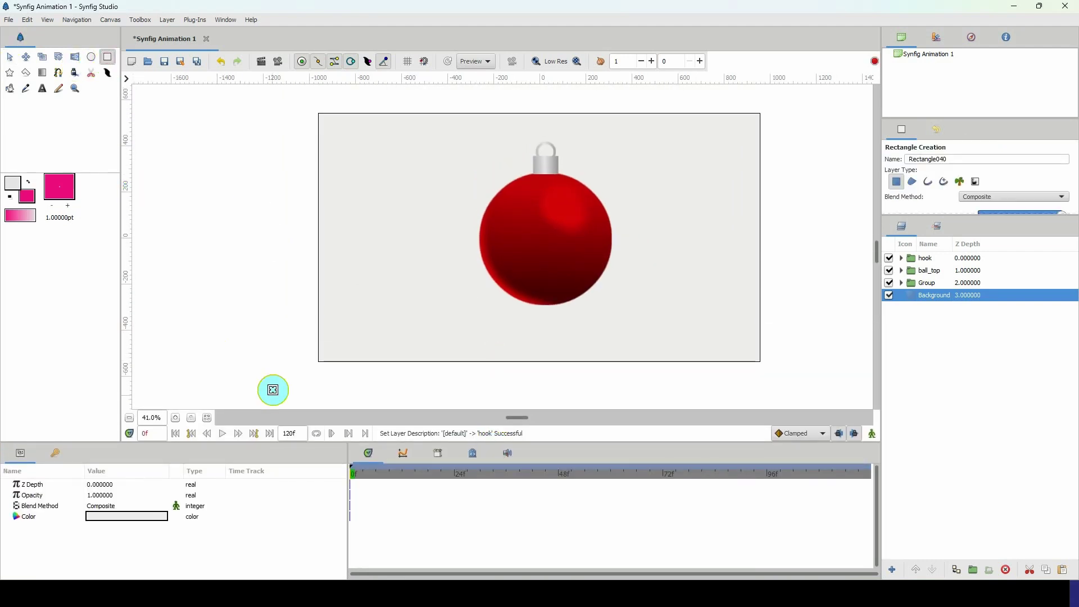
pyautogui.moveTo(287, 376); pyautogui.dragTo(835, 262)
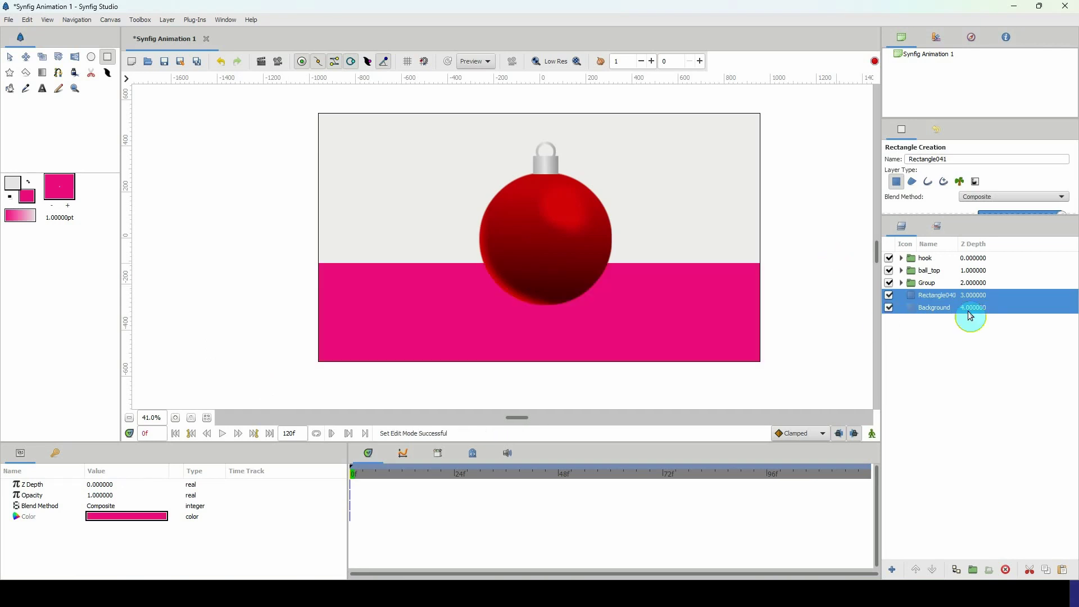
# Change the floor rectangle's color to dark gray #313131
pyautogui.click(1012, 295)
pyautogui.hotkey('alt', 'a')
pyautogui.doubleClick(157, 515)
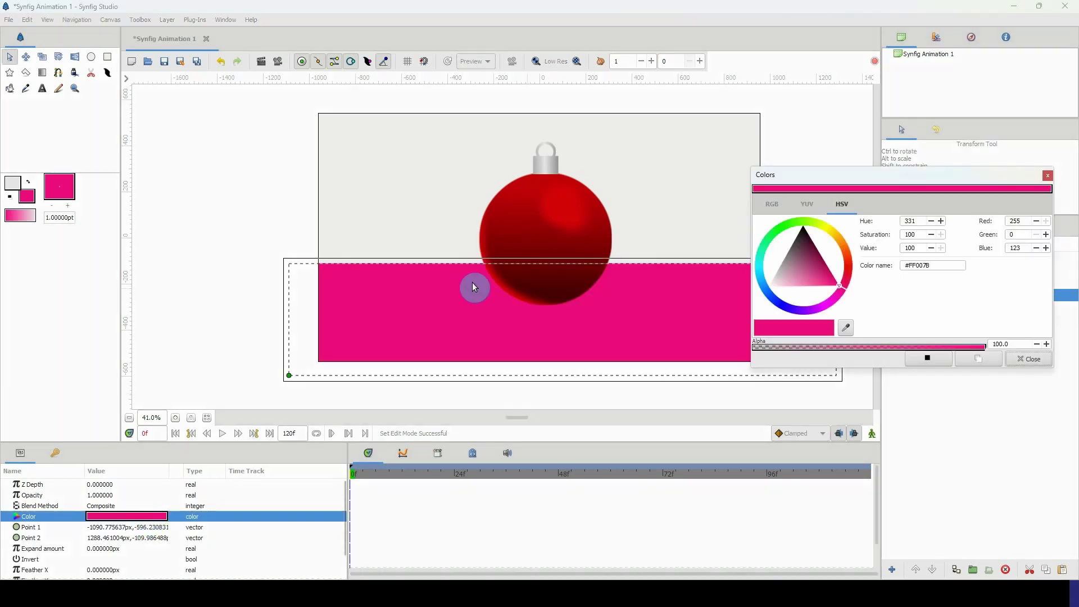
pyautogui.click(795, 237)
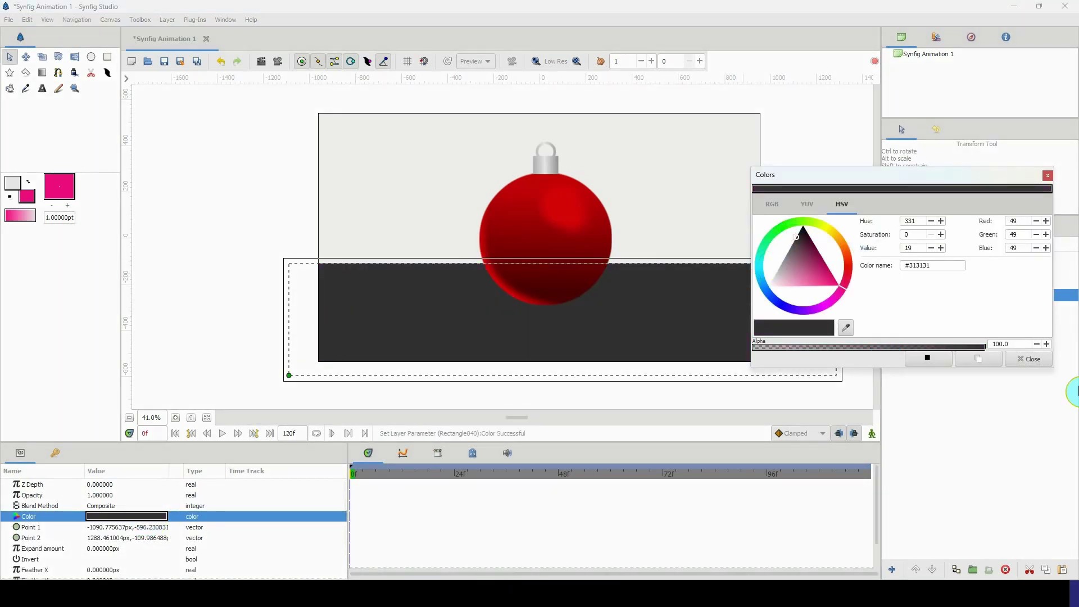
pyautogui.click(1029, 359)
# Feather the floor rectangle by 40 px in X and 80 px in Y
pyautogui.scroll(-1, 103, 537)
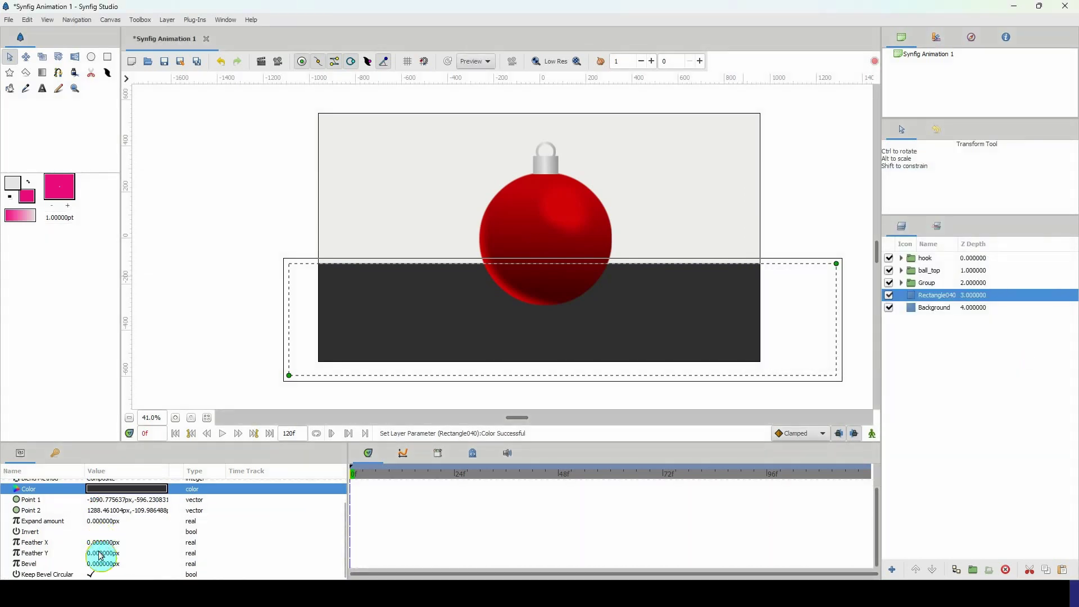
pyautogui.click(944, 307)
pyautogui.click(945, 295)
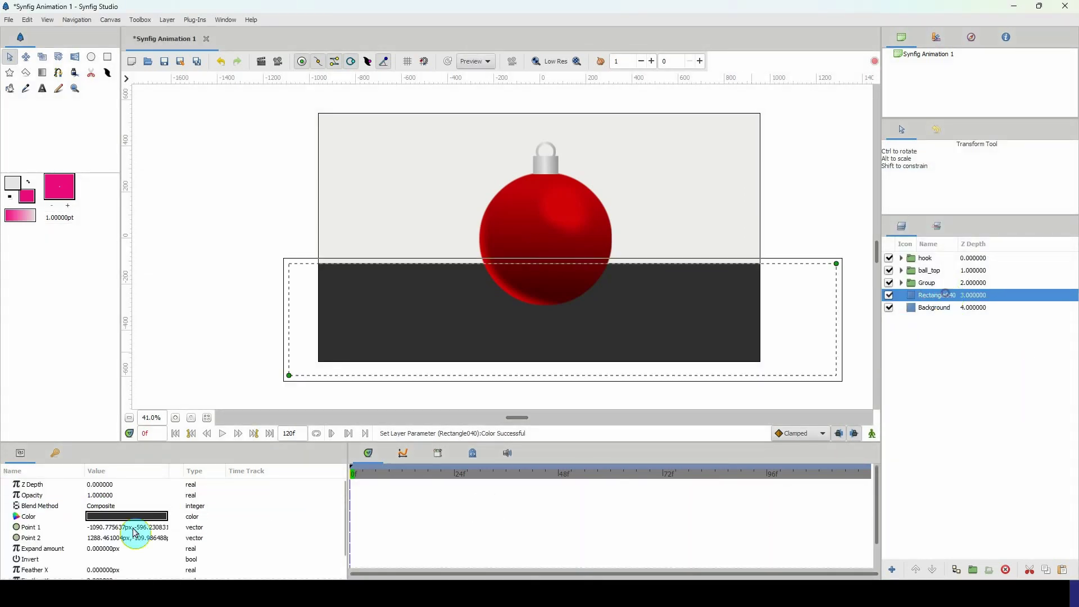
pyautogui.scroll(-2, 98, 541)
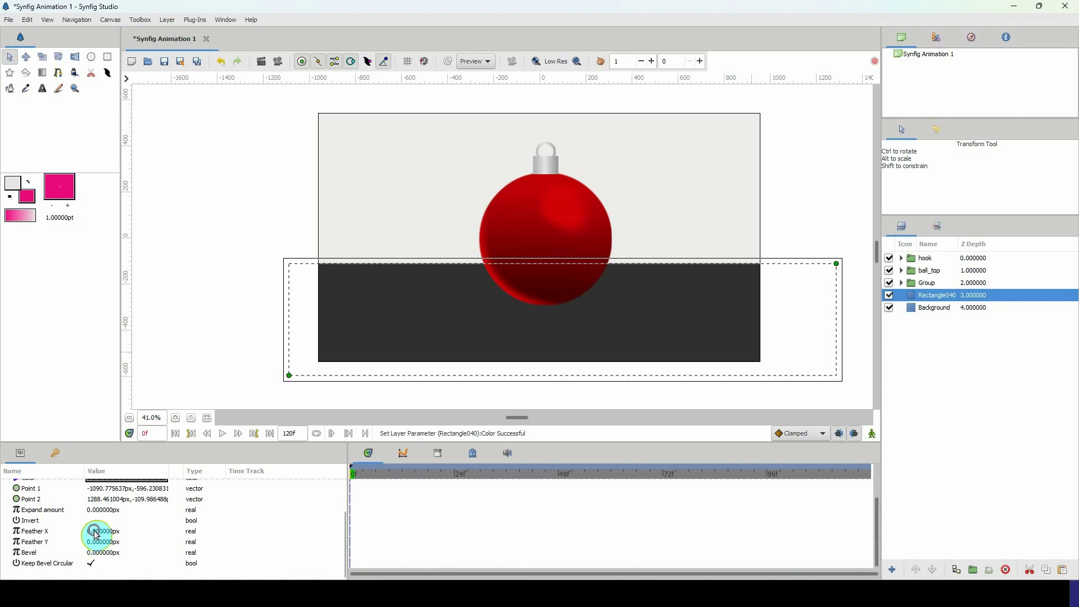
pyautogui.click(95, 534)
pyautogui.write('40')
pyautogui.press('Return')
pyautogui.click(99, 551)
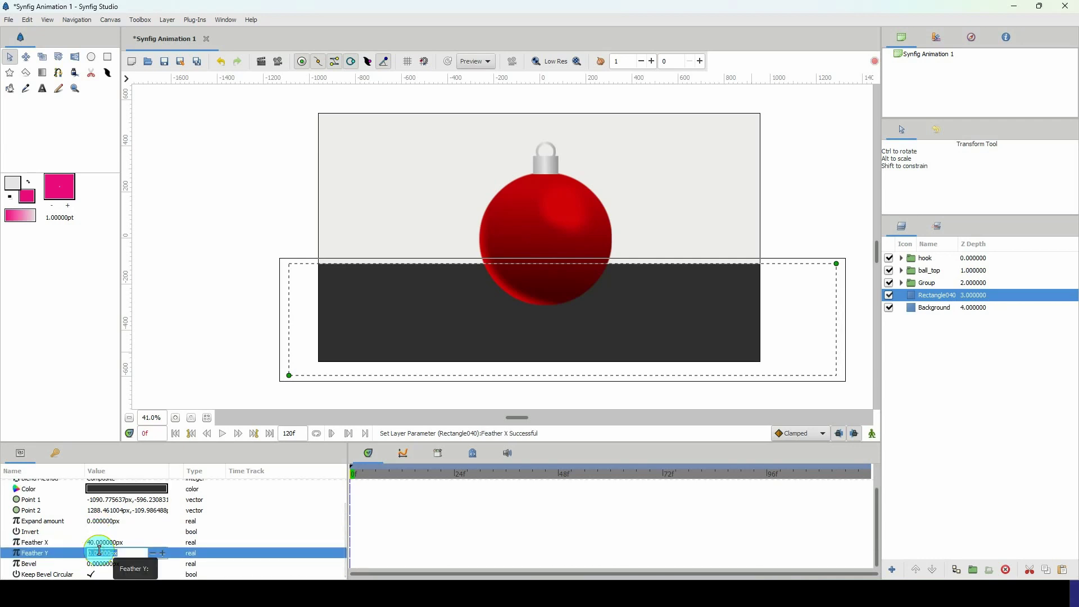
pyautogui.press('Return')
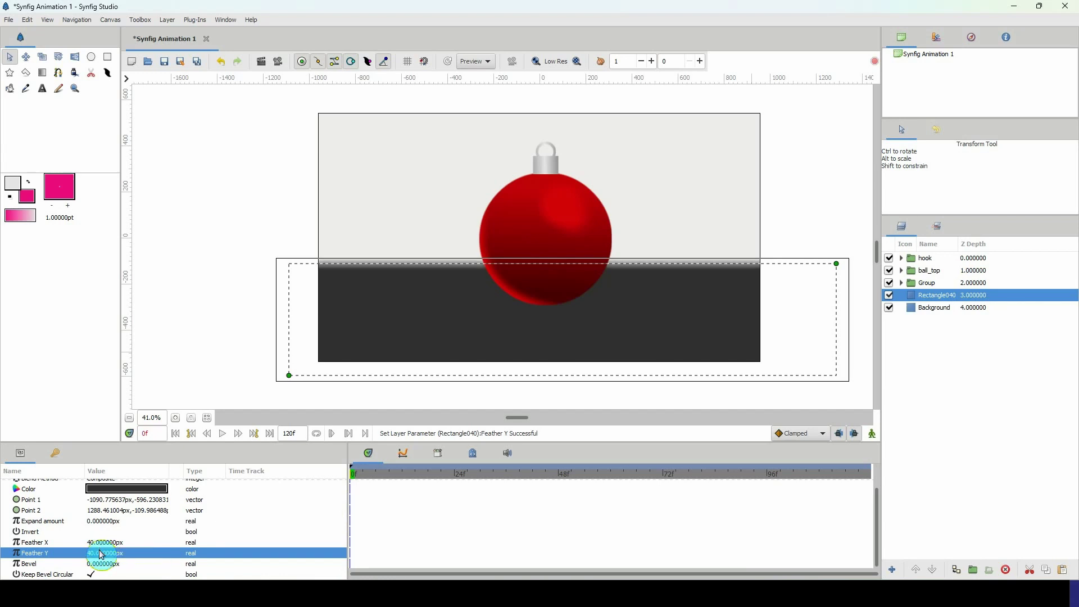
pyautogui.click(98, 554)
pyautogui.write('80')
pyautogui.press('Return')
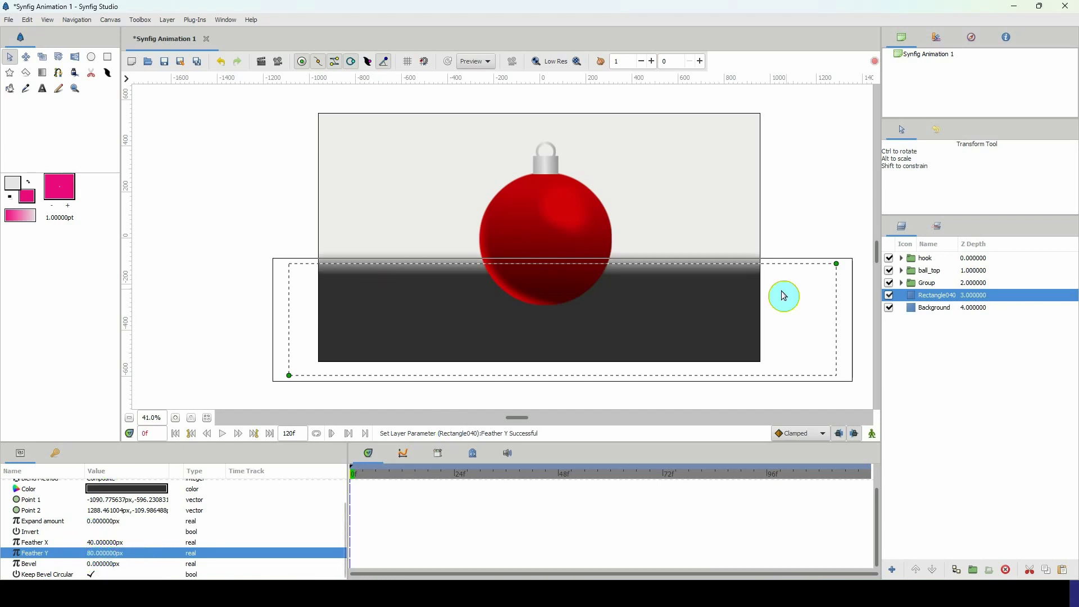
# Set the floor rectangle's opacity to 0.8
pyautogui.scroll(2, 101, 522)
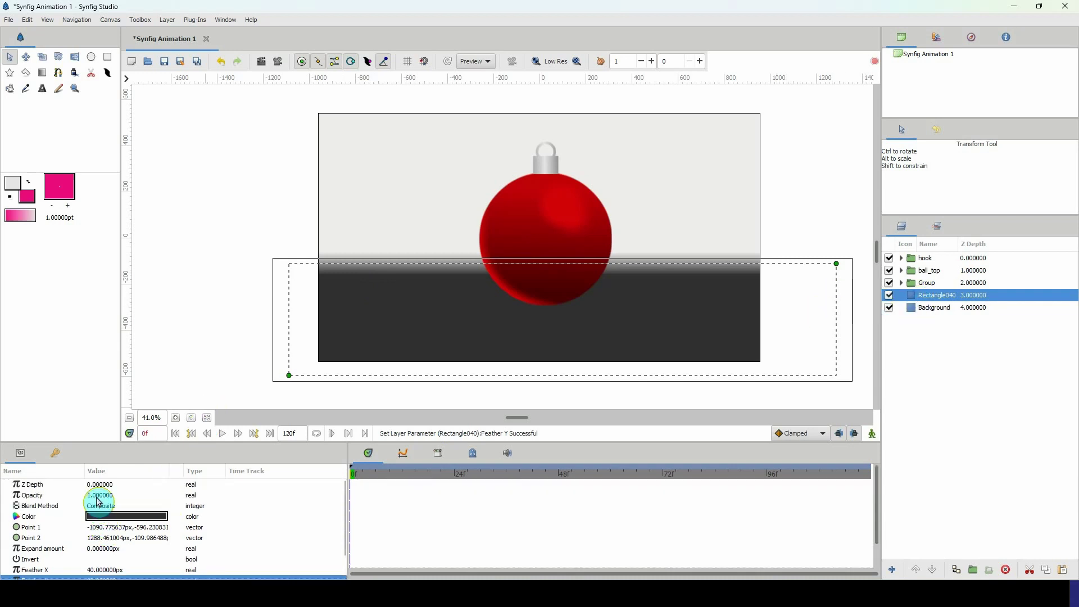
pyautogui.click(99, 495)
pyautogui.write('0.5')
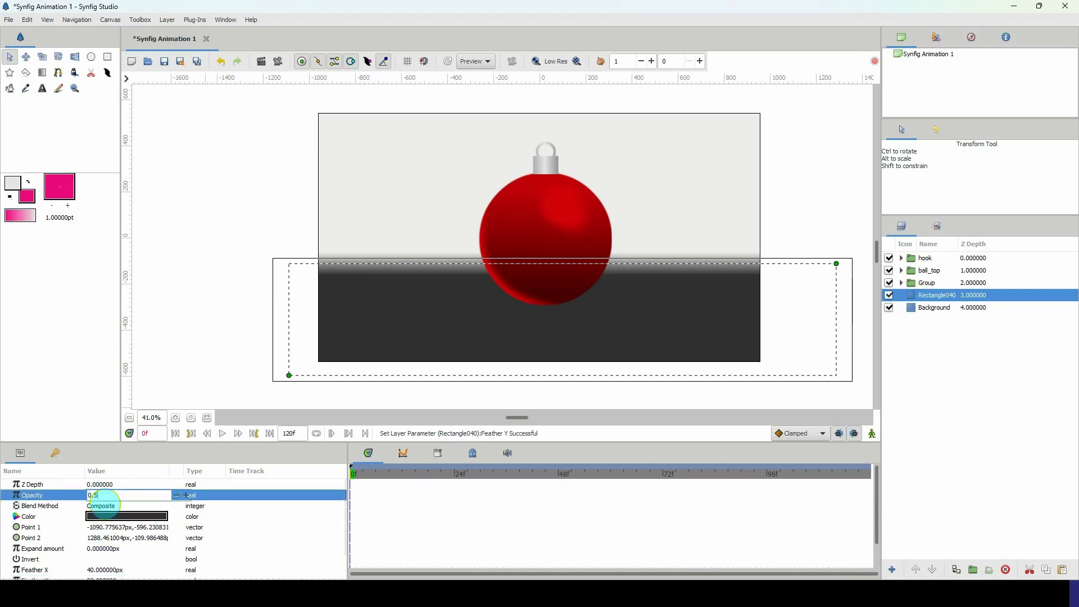
pyautogui.press('Return')
pyautogui.click(98, 497)
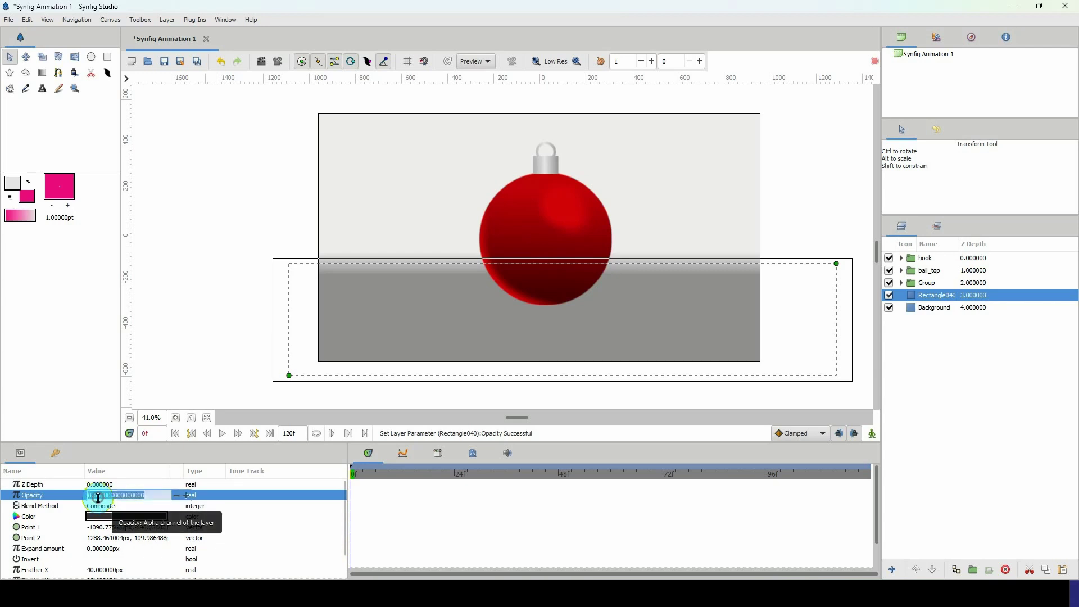
pyautogui.write('0.8')
pyautogui.press('Return')
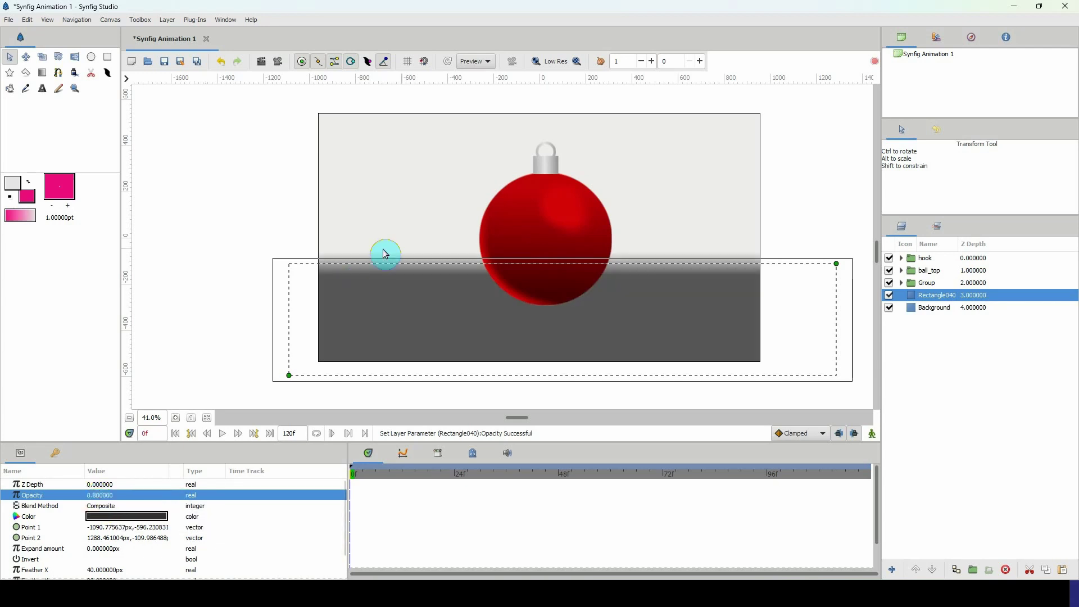
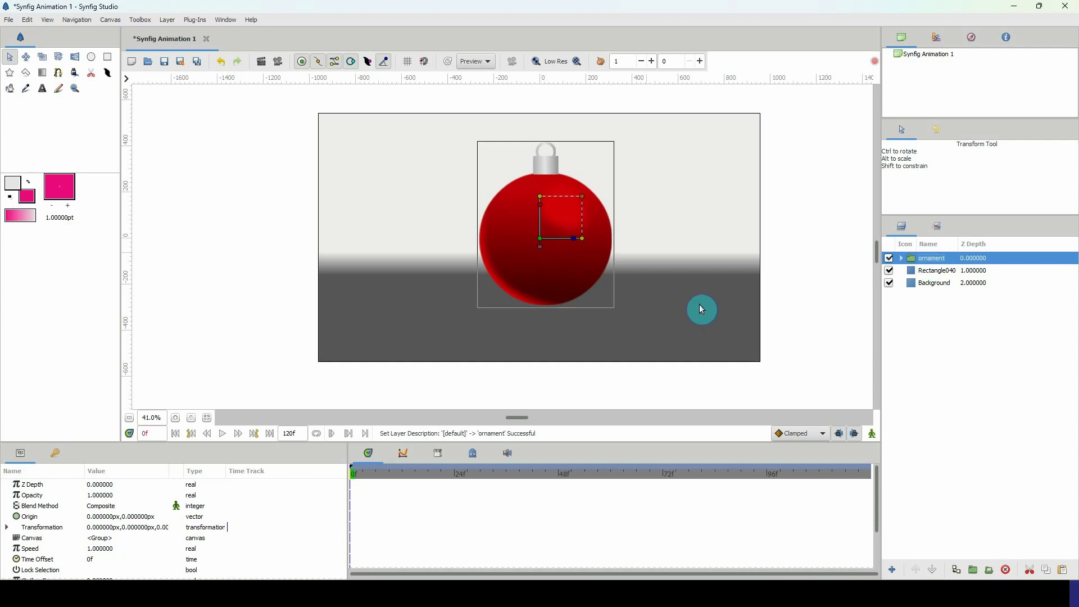
# Duplicate the ornament group and rename the copy reflection
pyautogui.click(888, 258)
pyautogui.click(888, 258)
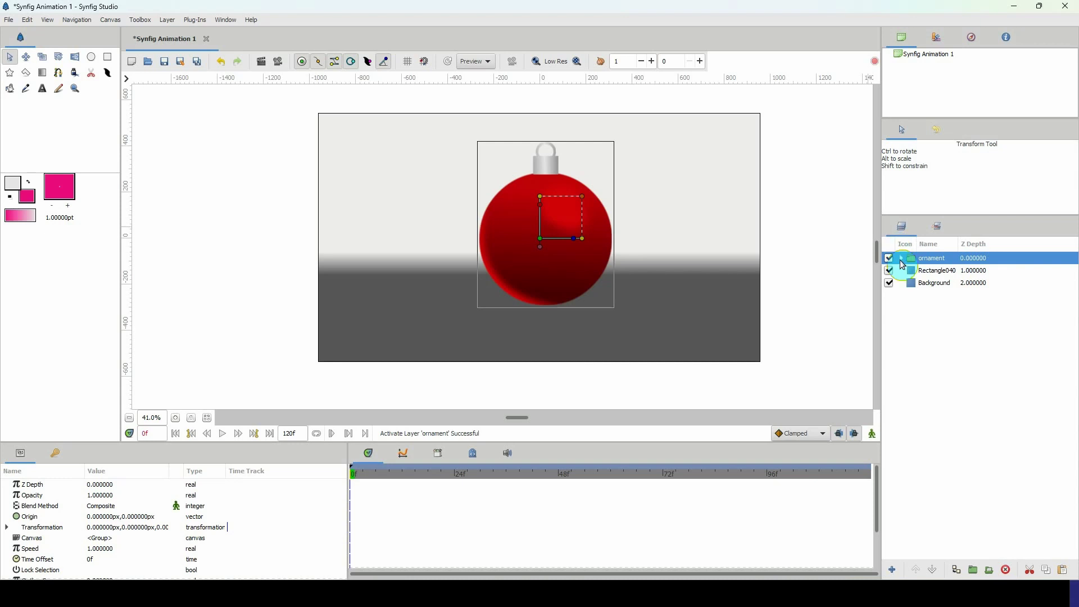
pyautogui.hotkey('ctrl', 'v')
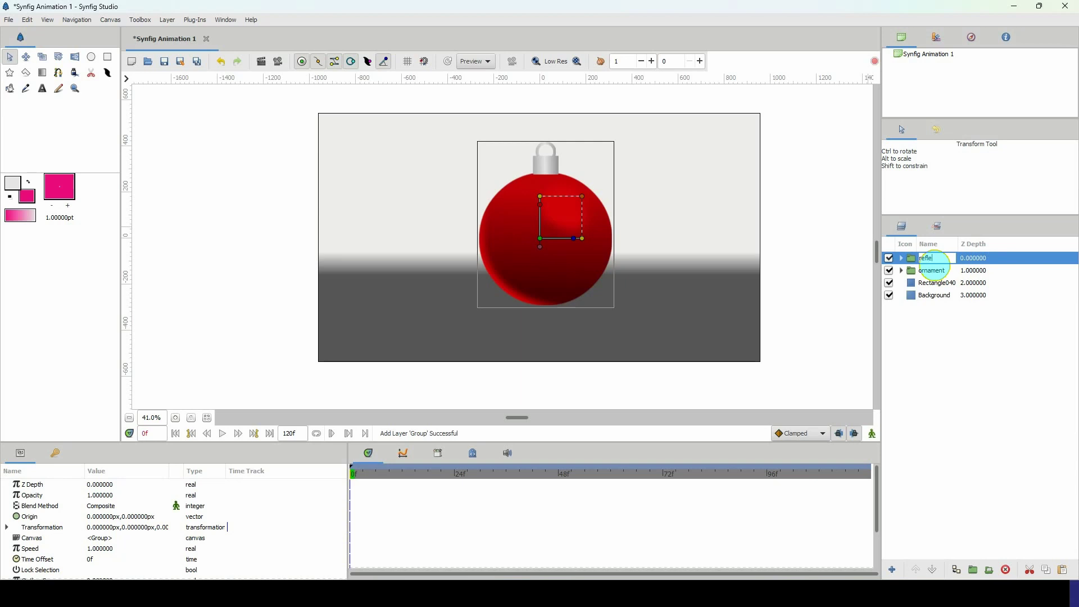
pyautogui.press('Return')
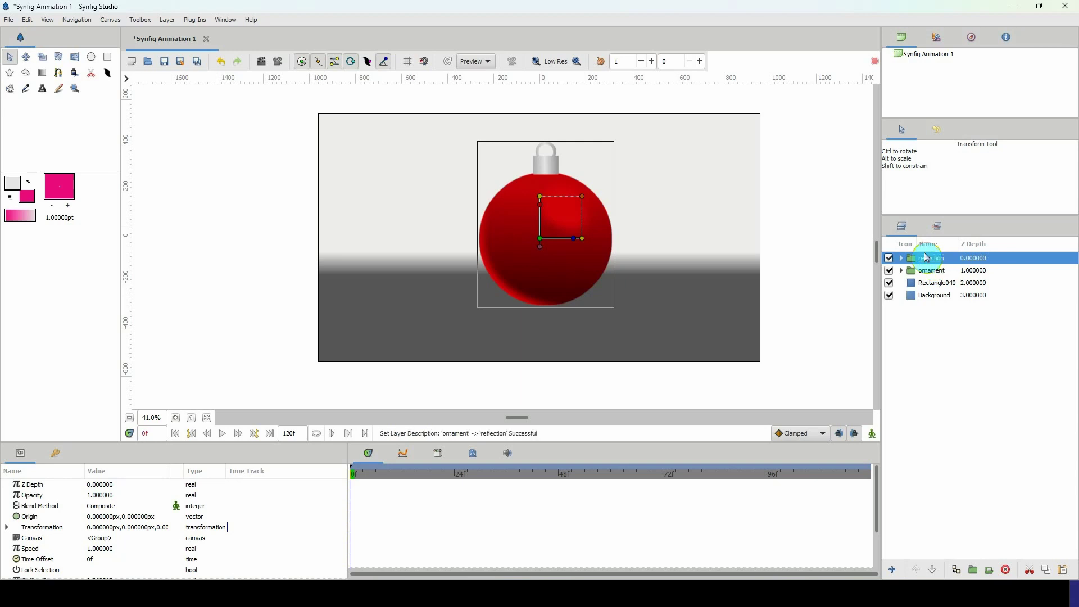
# Flip the reflection group vertically with a Y scale of about -59.6 px and move it about 594 px down, directly below the ornament
pyautogui.moveTo(539, 200); pyautogui.dragTo(539, 279)
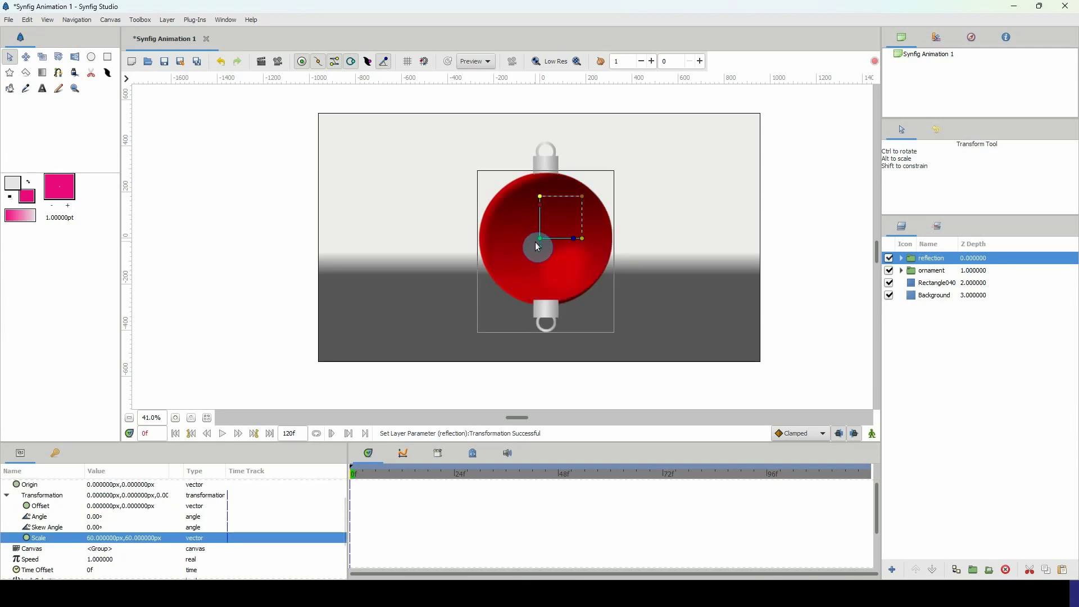
pyautogui.moveTo(541, 241); pyautogui.dragTo(539, 374)
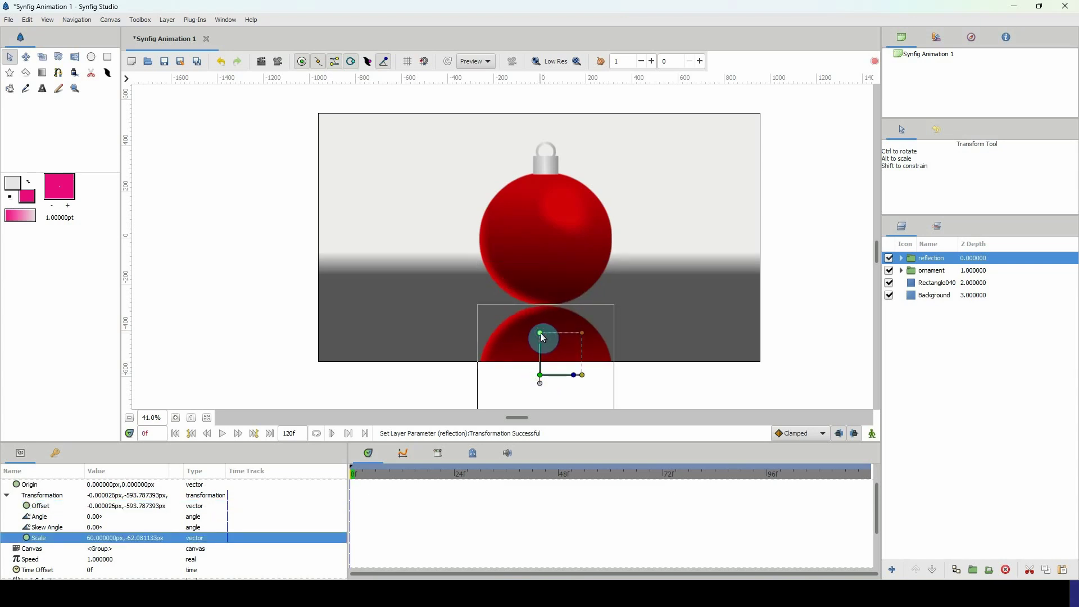
pyautogui.moveTo(541, 332); pyautogui.dragTo(540, 334)
pyautogui.click(540, 375)
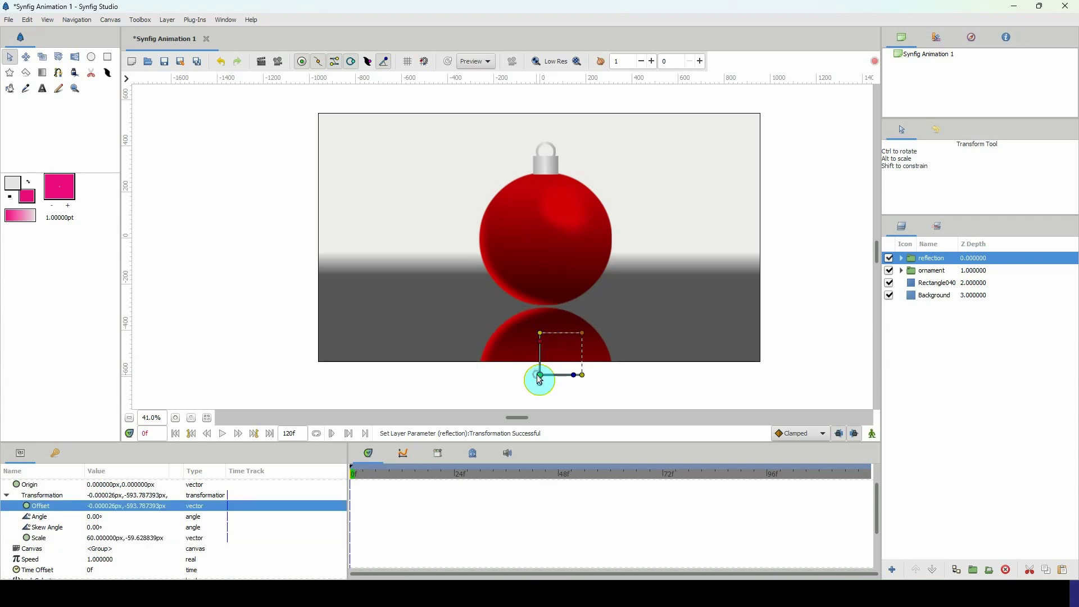
# Nudge the reflection group up to a Y offset of about -586 px and draw a rectangle about 1348 by 564 px over its lower part
pyautogui.moveTo(539, 375); pyautogui.dragTo(543, 380)
pyautogui.scroll(-3, 561, 282)
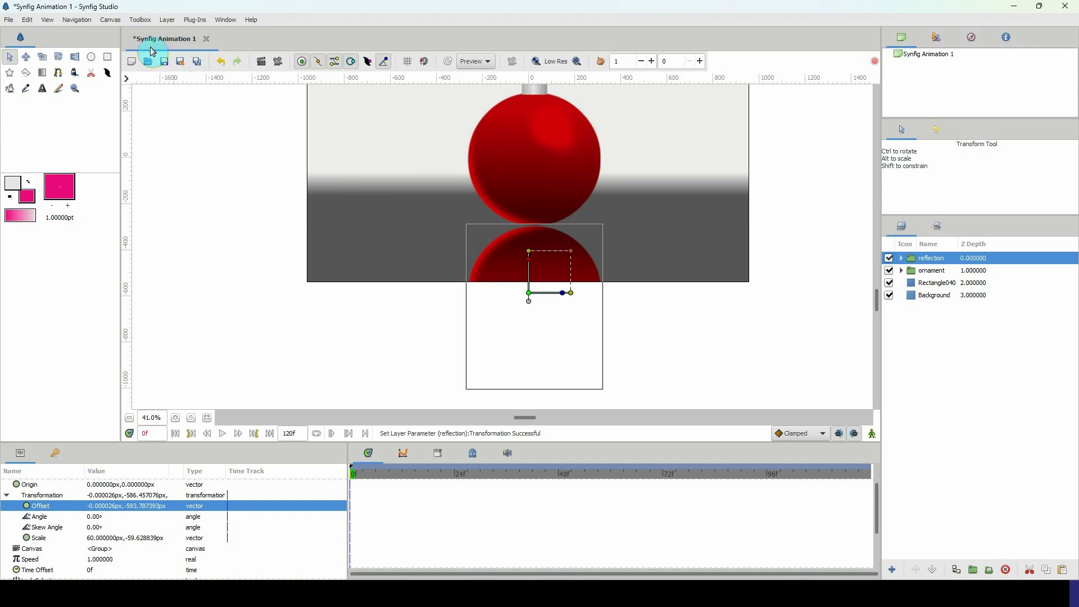
pyautogui.click(107, 57)
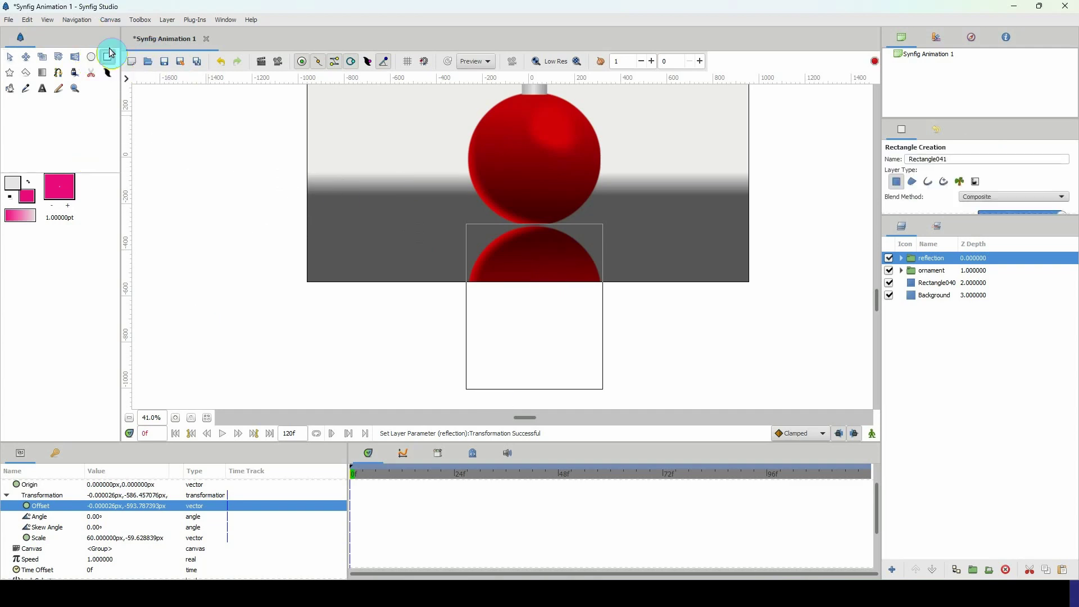
pyautogui.moveTo(382, 403); pyautogui.dragTo(693, 273)
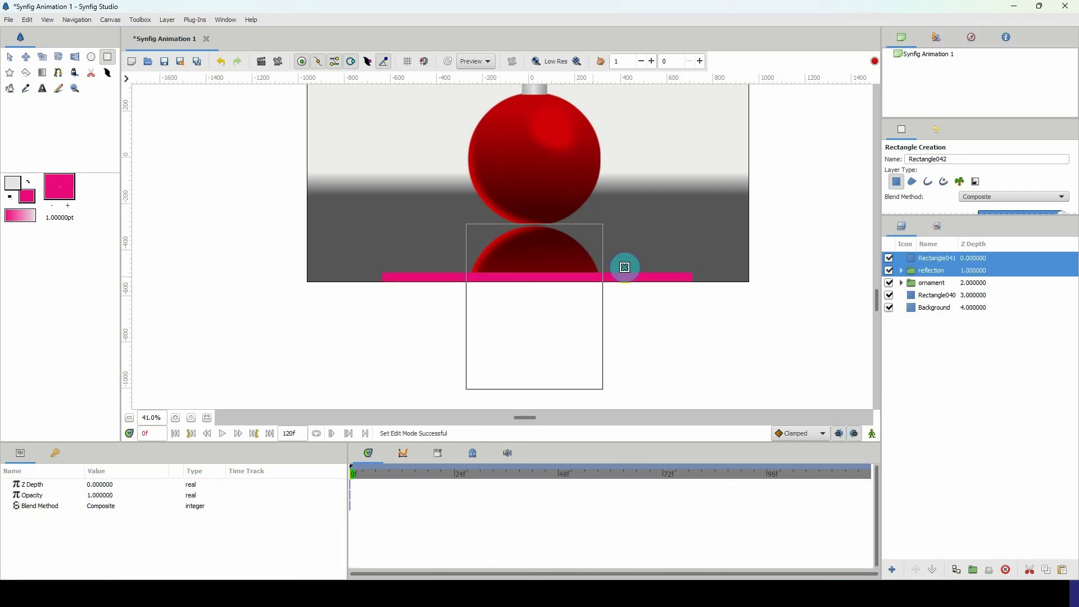
# Group the new rectangle together with the reflection group
pyautogui.hotkey('alt', 'a')
pyautogui.click(566, 277)
pyautogui.scroll(-2, 486, 274)
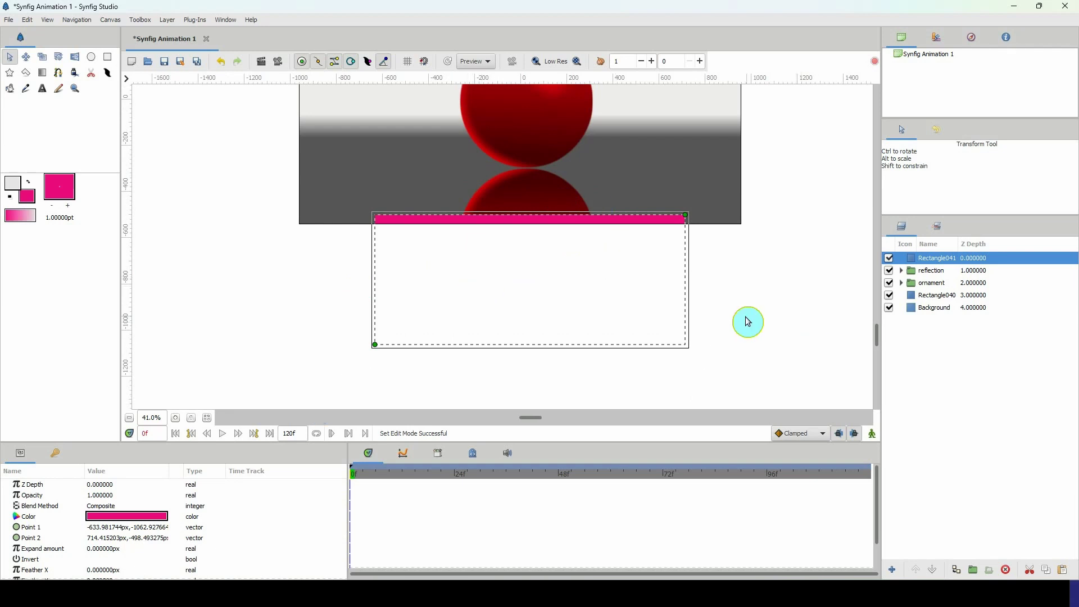
pyautogui.keyDown('ctrl'); pyautogui.click(930, 275); pyautogui.keyUp('ctrl')
pyautogui.click(973, 569)
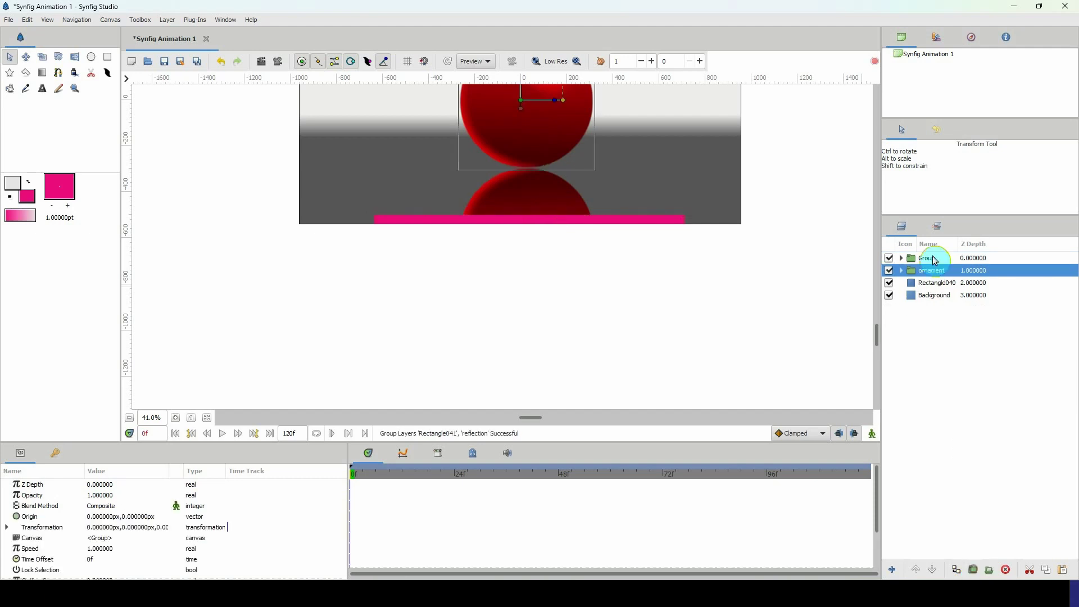
# Set the blend method of the rectangle inside the new group to Alpha Over so it masks the reflection
pyautogui.click(935, 259)
pyautogui.click(901, 258)
pyautogui.click(943, 272)
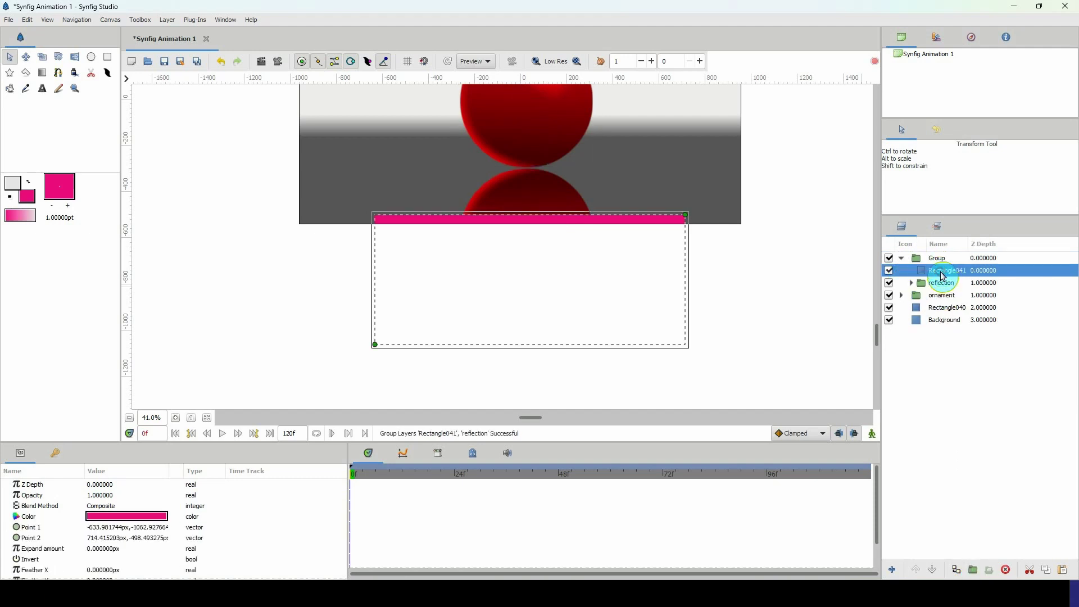
pyautogui.click(104, 505)
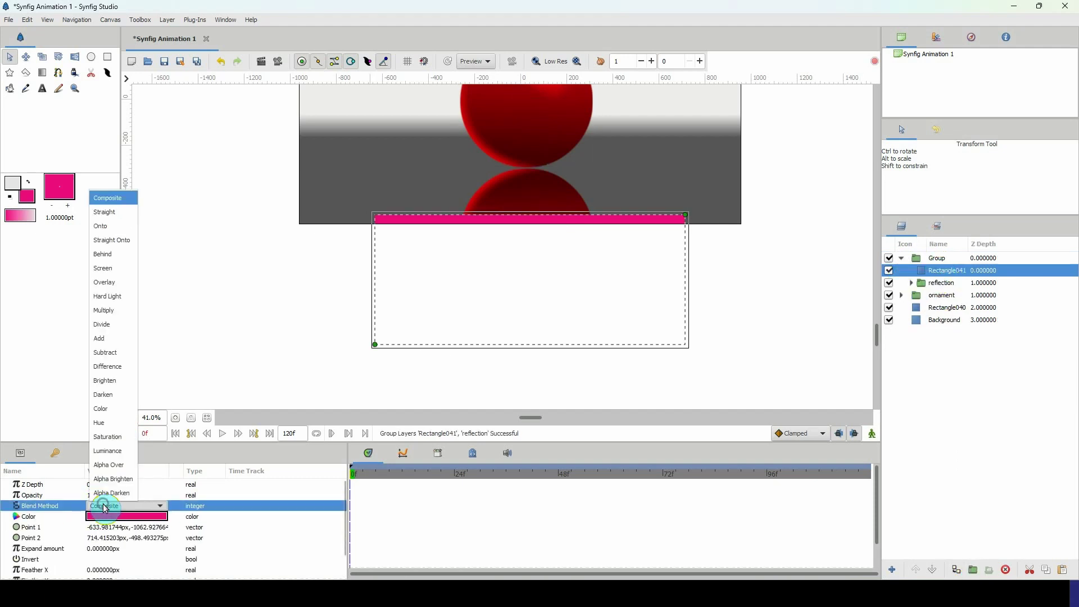
pyautogui.click(113, 467)
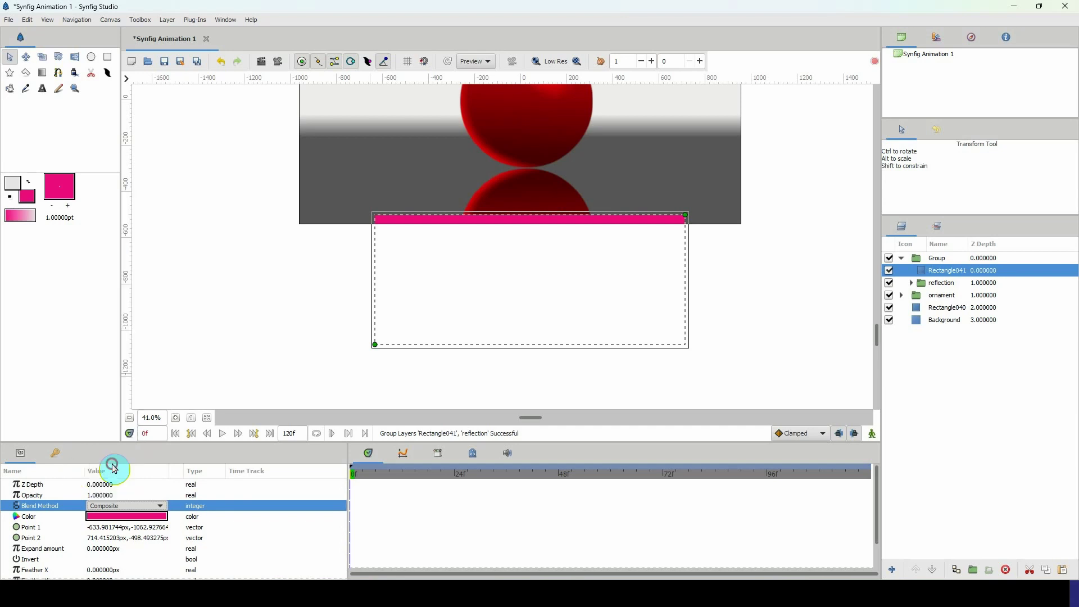
# Feather the masking rectangle by 60 px in Y to soften the reflection's cut-off edge
pyautogui.scroll(-1, 101, 523)
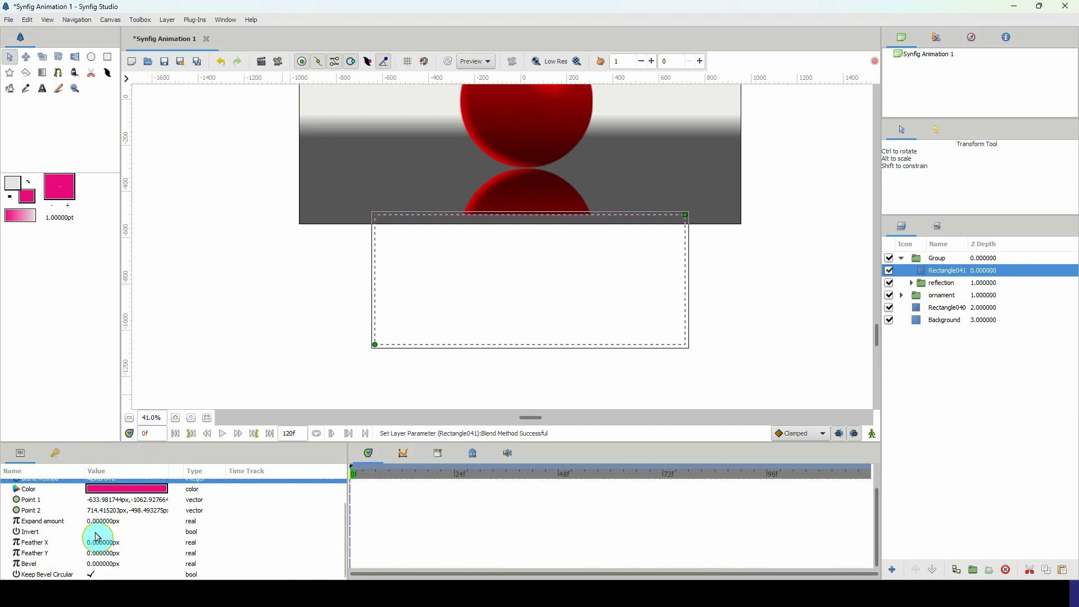
pyautogui.click(96, 542)
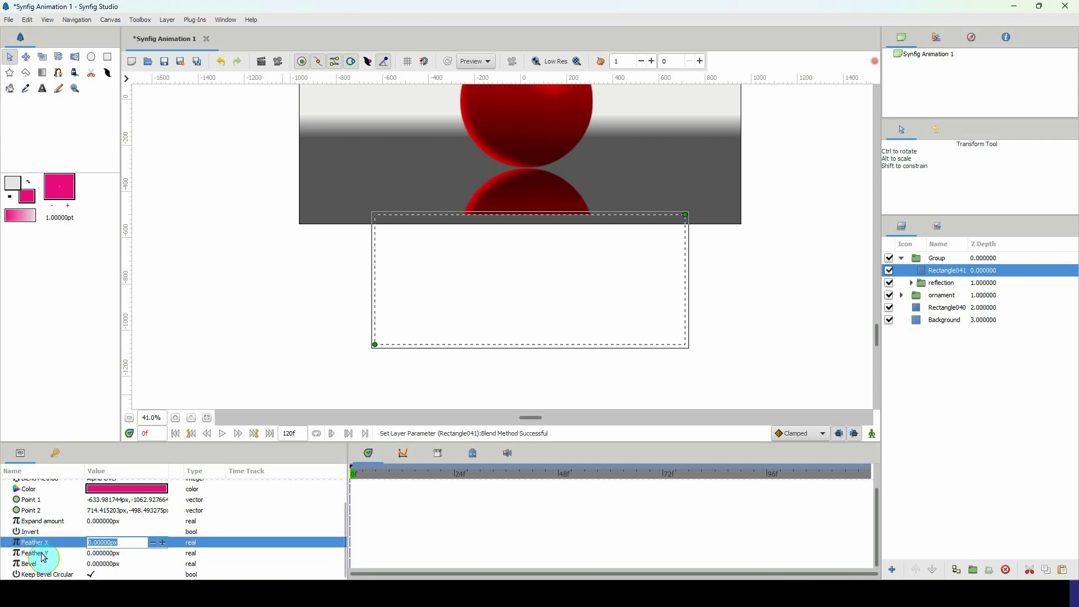
pyautogui.scroll(2, 303, 225)
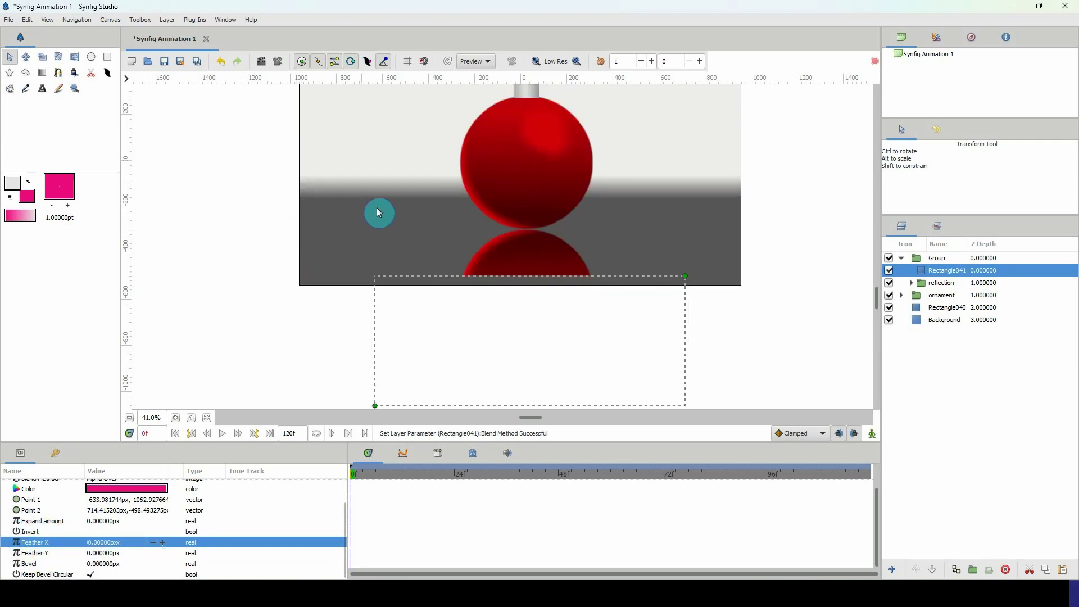
pyautogui.click(105, 58)
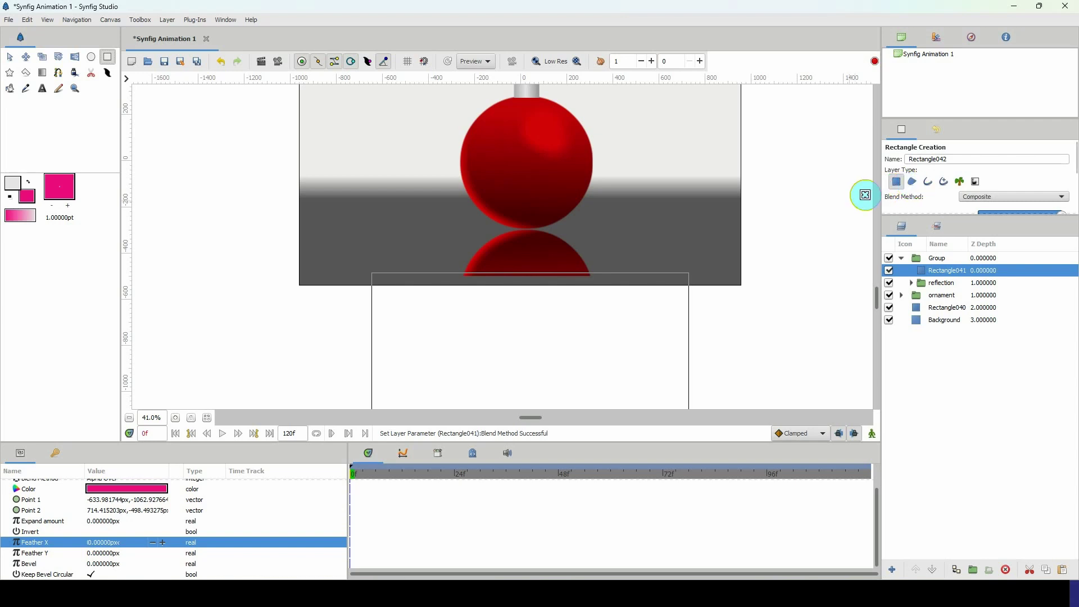
pyautogui.scroll(-4, 493, 281)
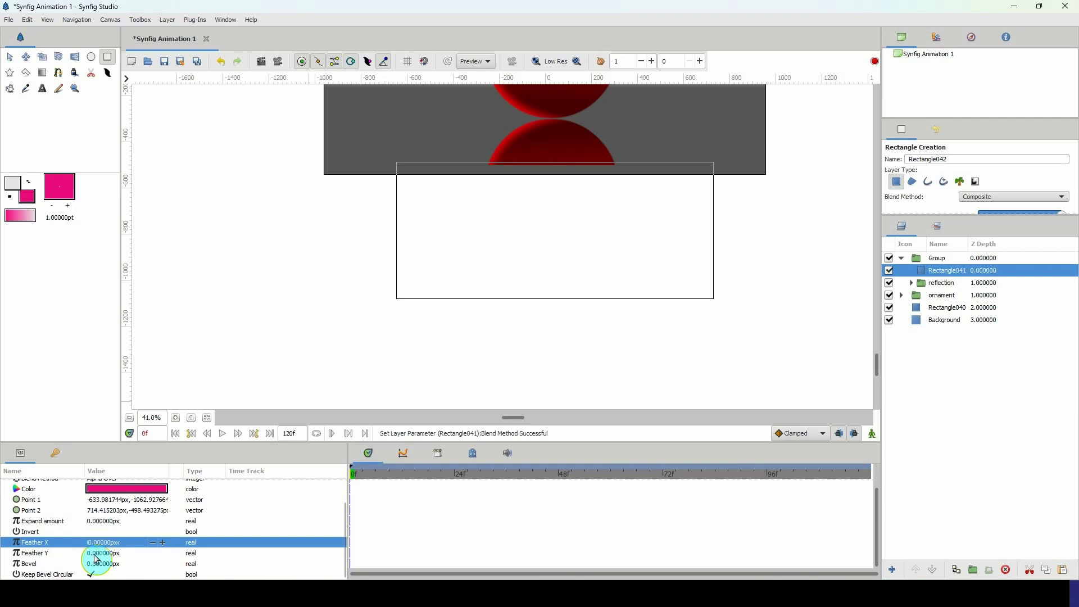
pyautogui.scroll(2, 400, 286)
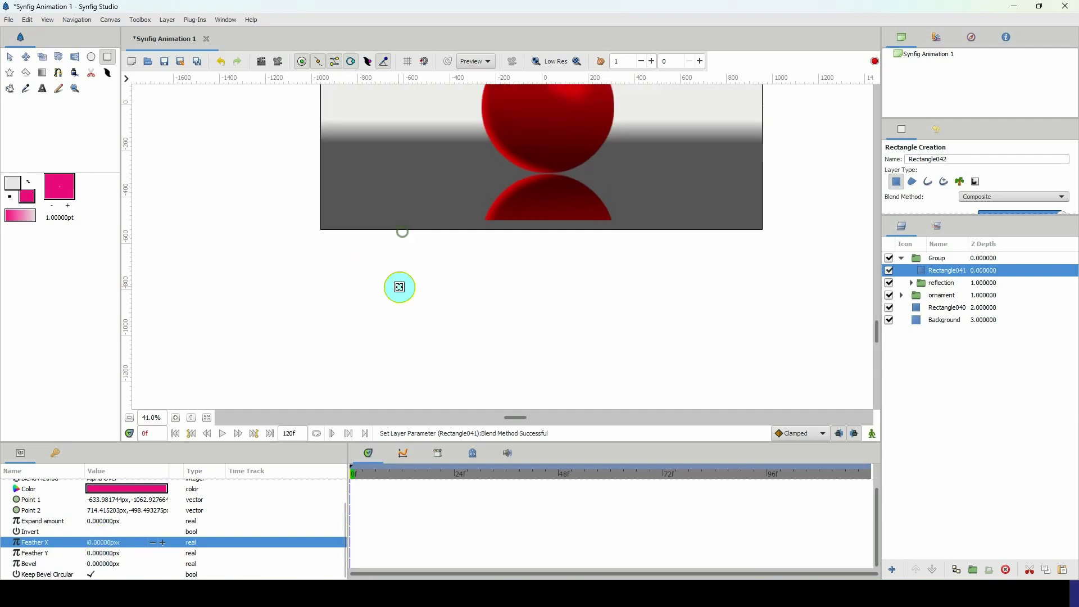
pyautogui.click(97, 554)
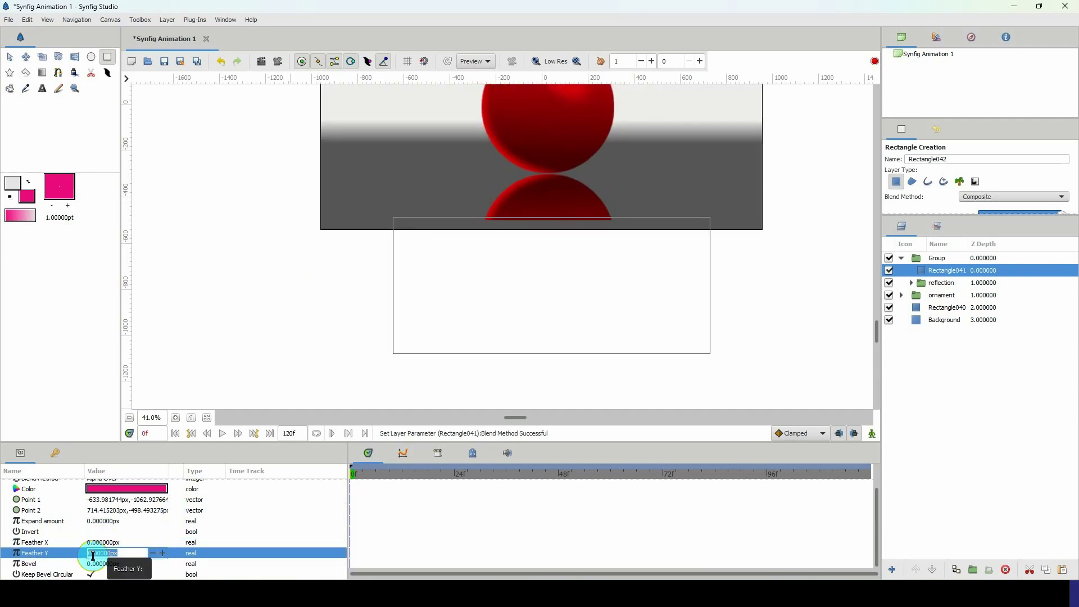
pyautogui.write('60')
pyautogui.press('Return')
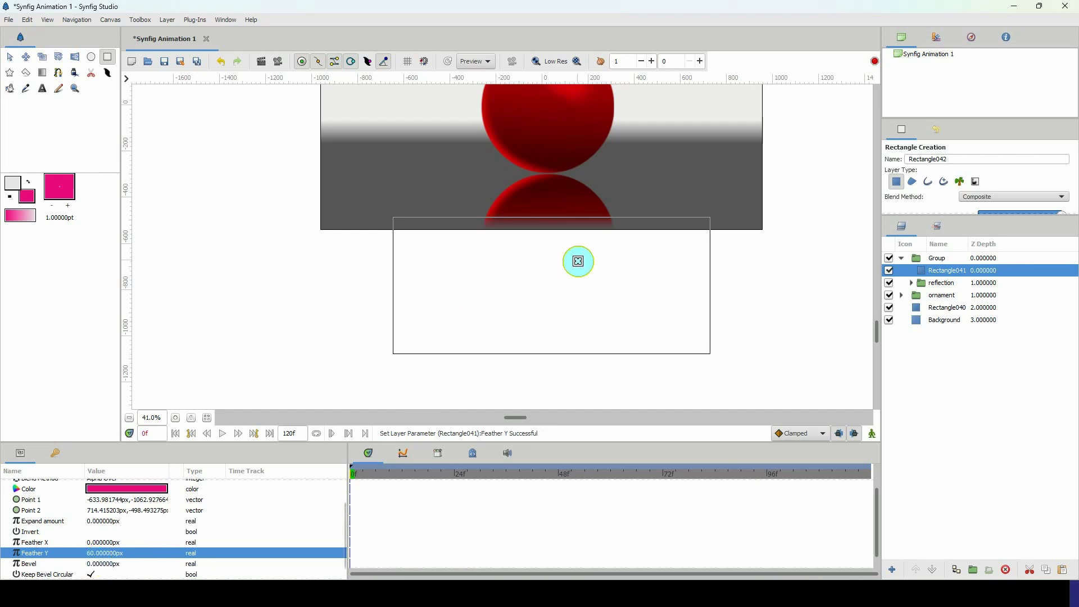
pyautogui.click(949, 320)
pyautogui.scroll(1, 610, 222)
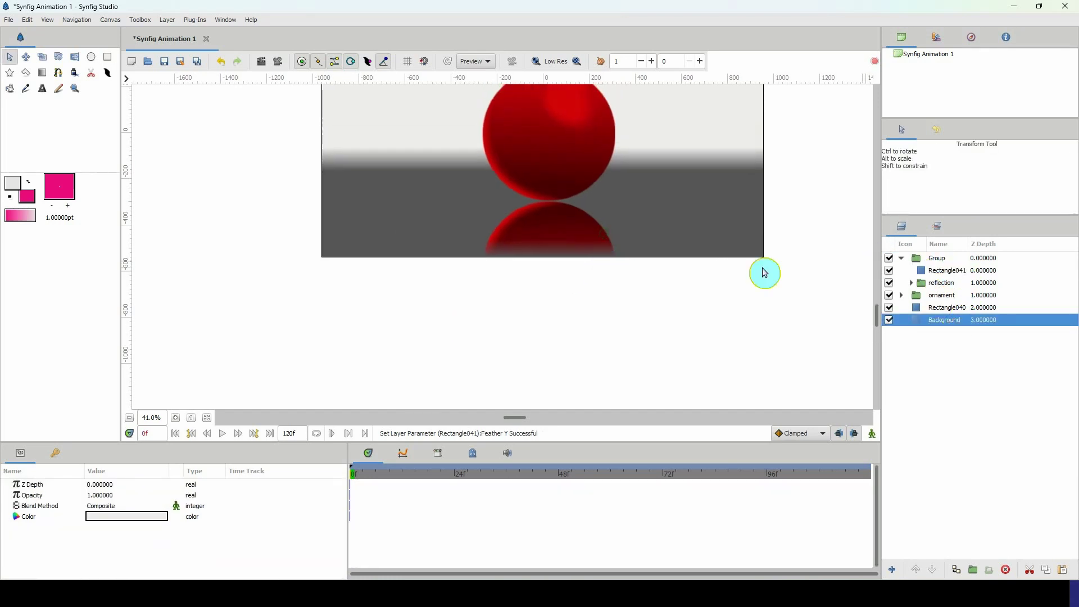
# Collapse the group holding the masking rectangle and reflection, and rename it REFL
pyautogui.click(926, 283)
pyautogui.click(902, 258)
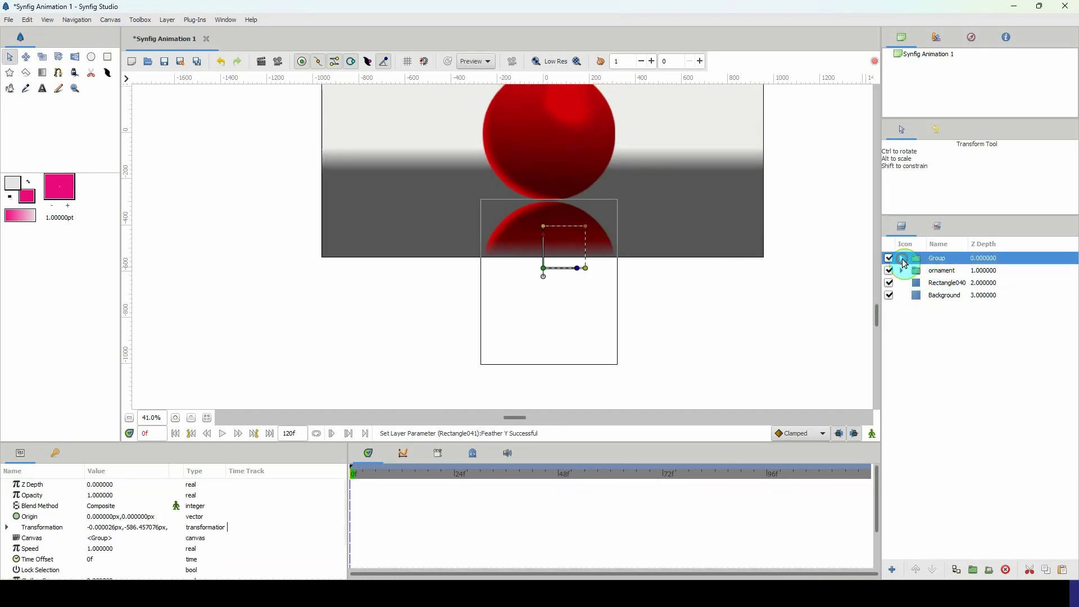
pyautogui.click(888, 258)
pyautogui.click(888, 259)
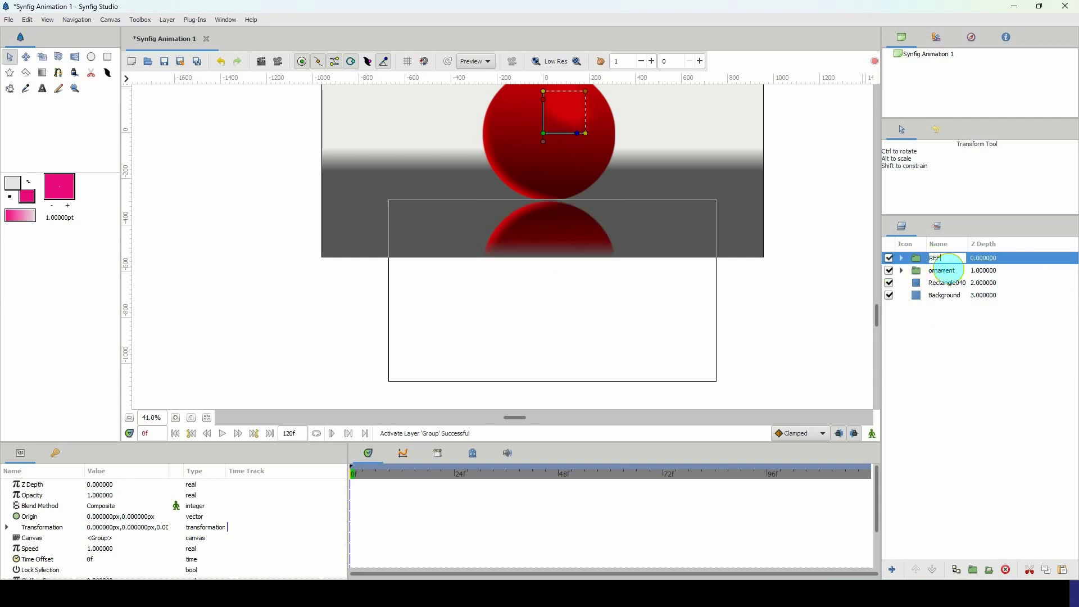
pyautogui.press('Return')
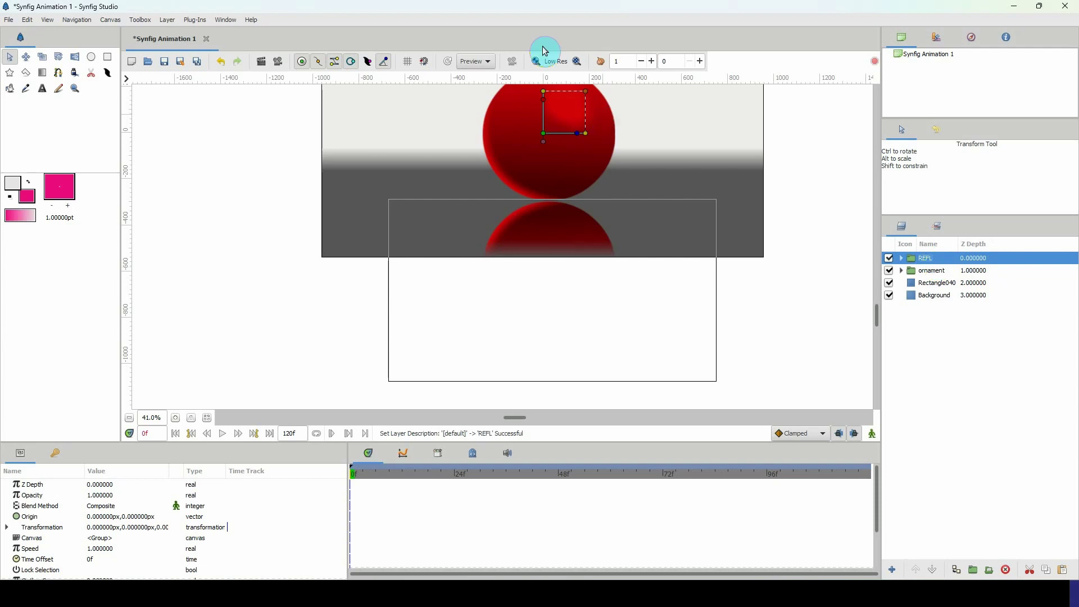
# Set the REFL group's opacity to 0.4
pyautogui.scroll(2, 555, 202)
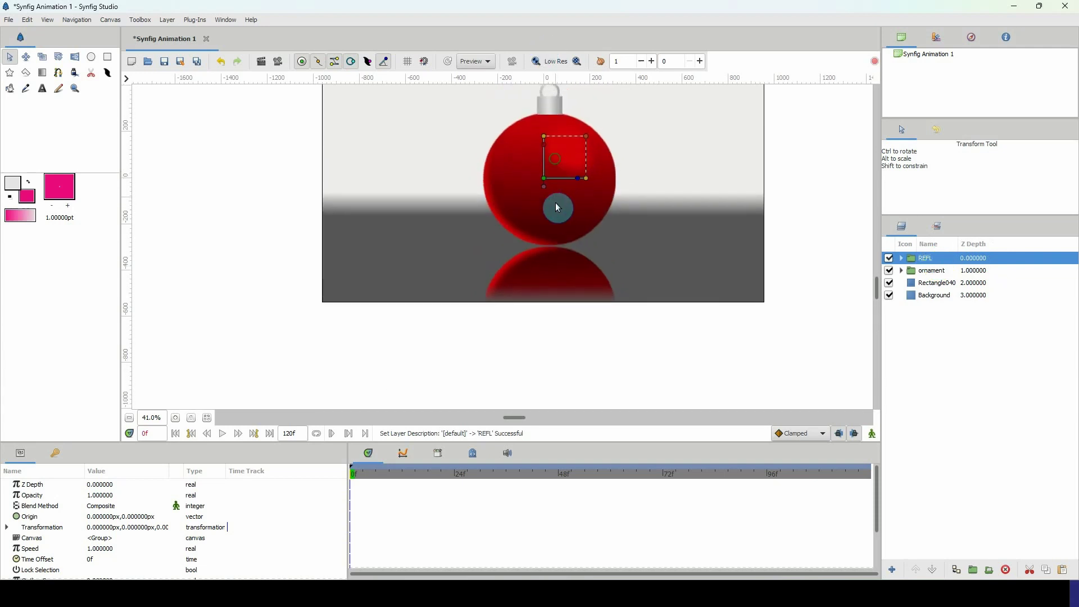
pyautogui.click(99, 497)
pyautogui.write('.')
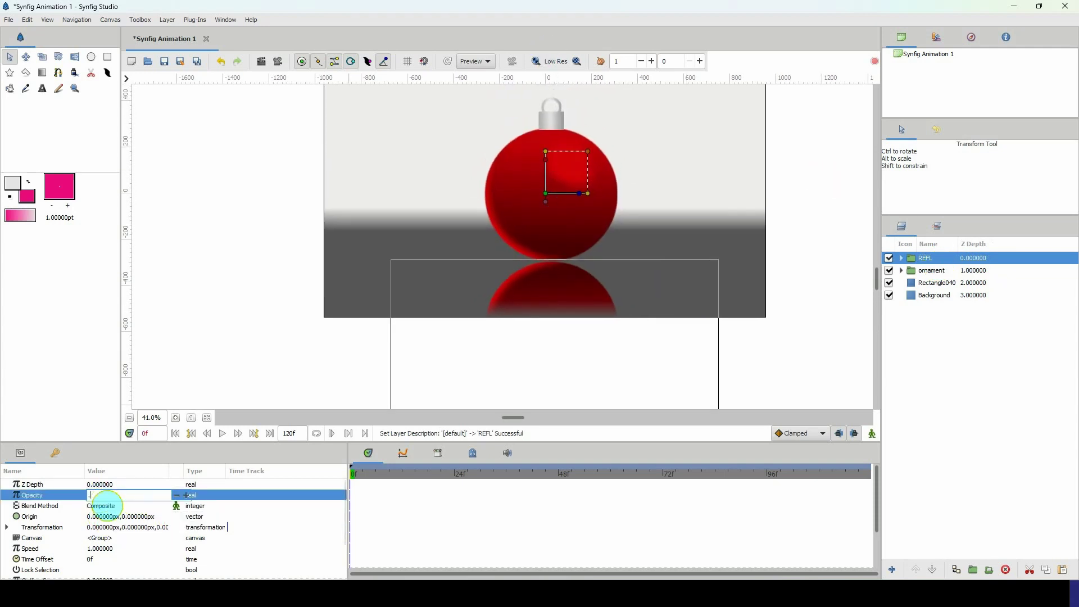
pyautogui.write('4')
pyautogui.press('Return')
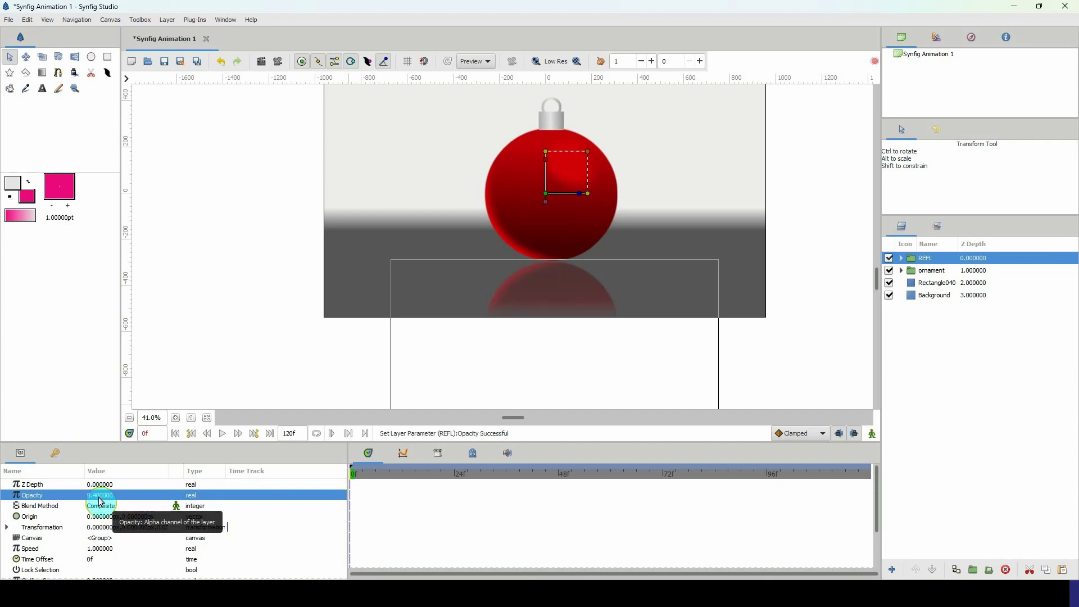
# Reduce the REFL group's opacity to 0.3 for a fainter reflection
pyautogui.click(99, 500)
pyautogui.write('.')
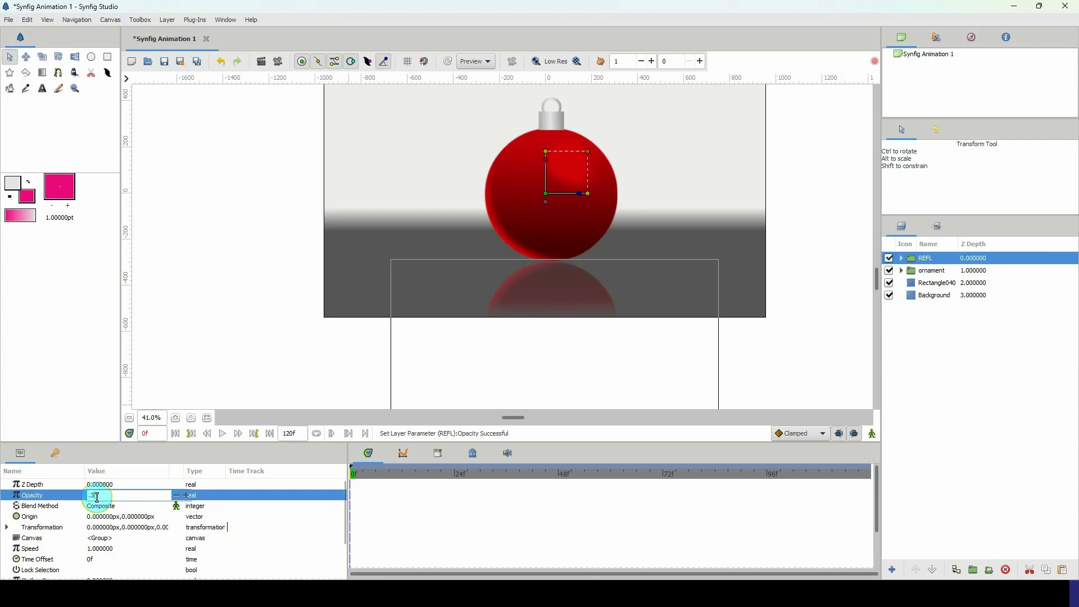
pyautogui.write('3')
pyautogui.press('Return')
pyautogui.click(932, 295)
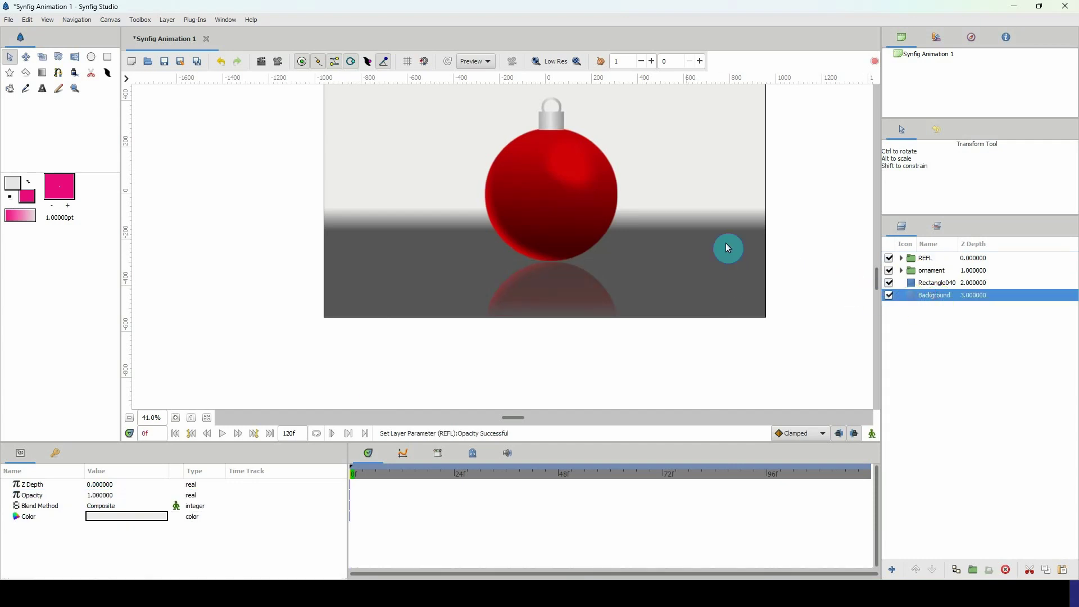
pyautogui.scroll(-2, 595, 225)
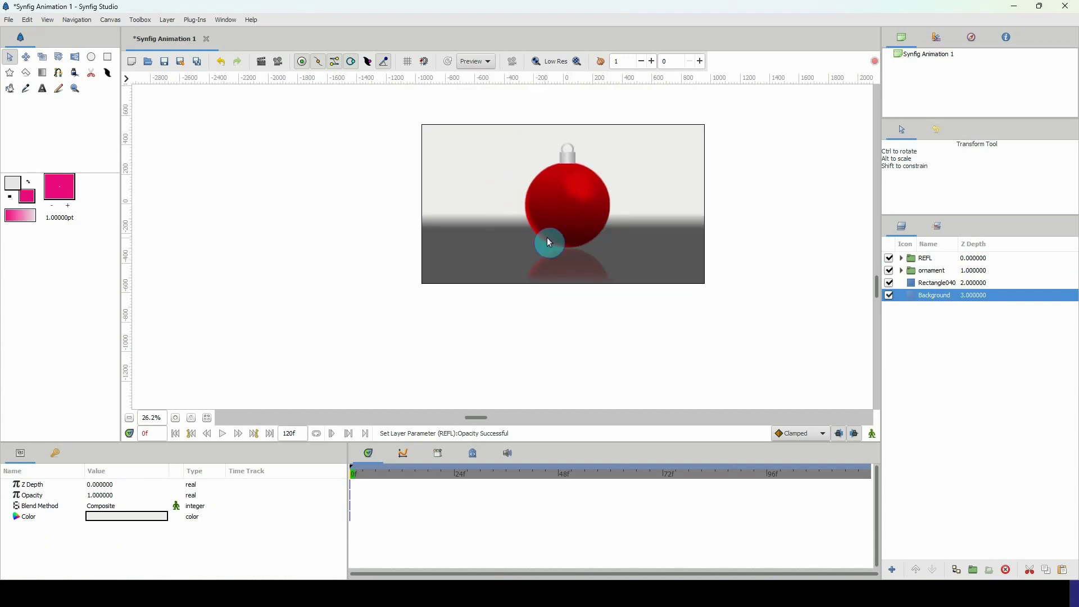
# Group the ornament and REFL layers into a single group
pyautogui.click(931, 270)
pyautogui.keyDown('ctrl'); pyautogui.click(924, 258); pyautogui.keyUp('ctrl')
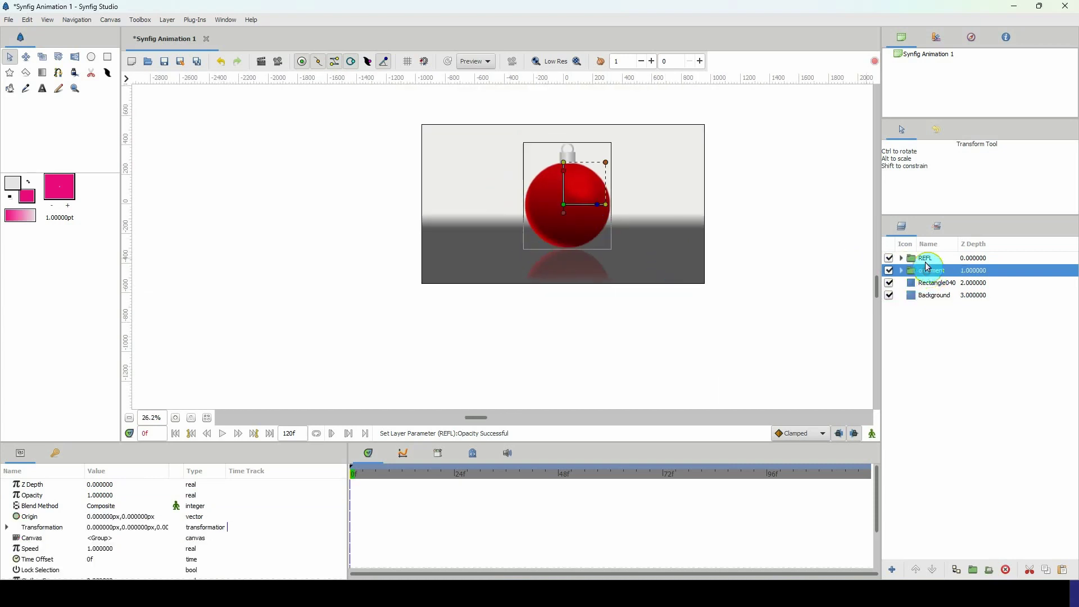
pyautogui.scroll(1, 603, 235)
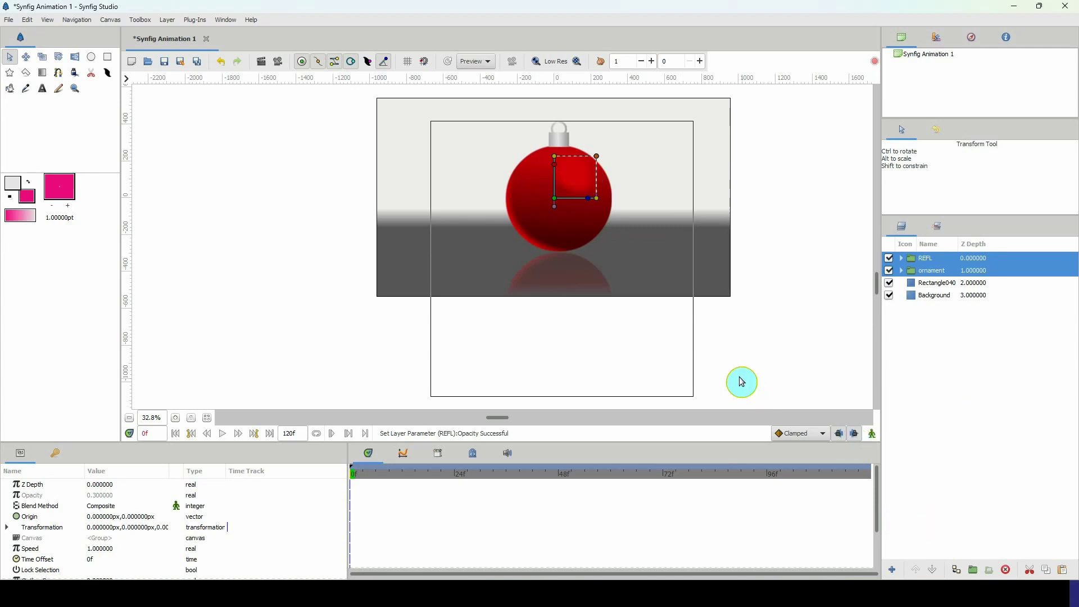
pyautogui.click(972, 570)
# Duplicate the combined ornament group, move the copy about 628 px to the right and shrink it to a scale of about 43.4 px
pyautogui.click(926, 262)
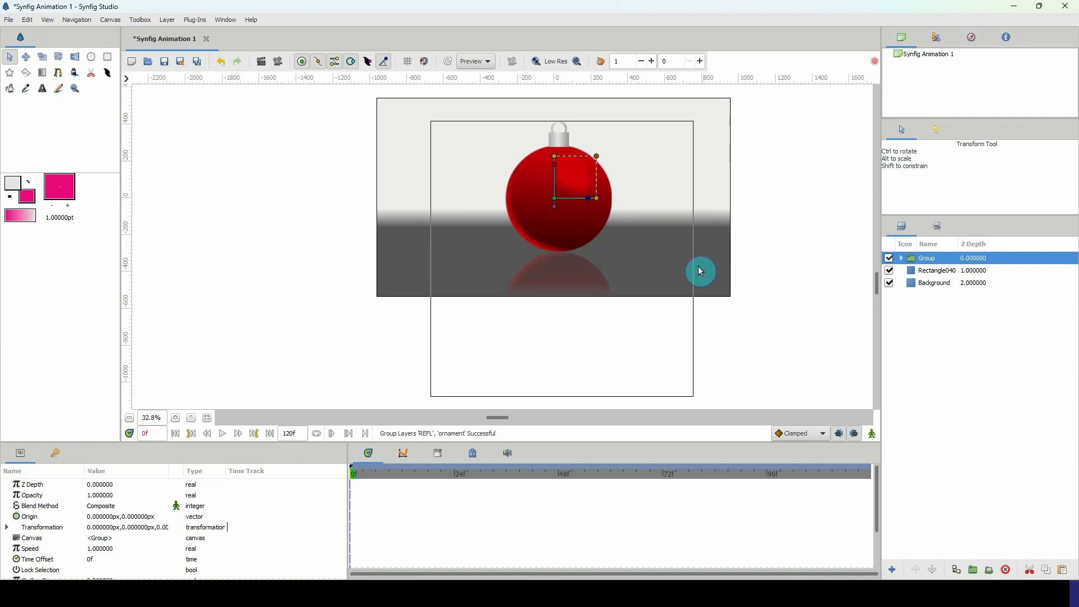
pyautogui.moveTo(558, 200); pyautogui.dragTo(673, 217)
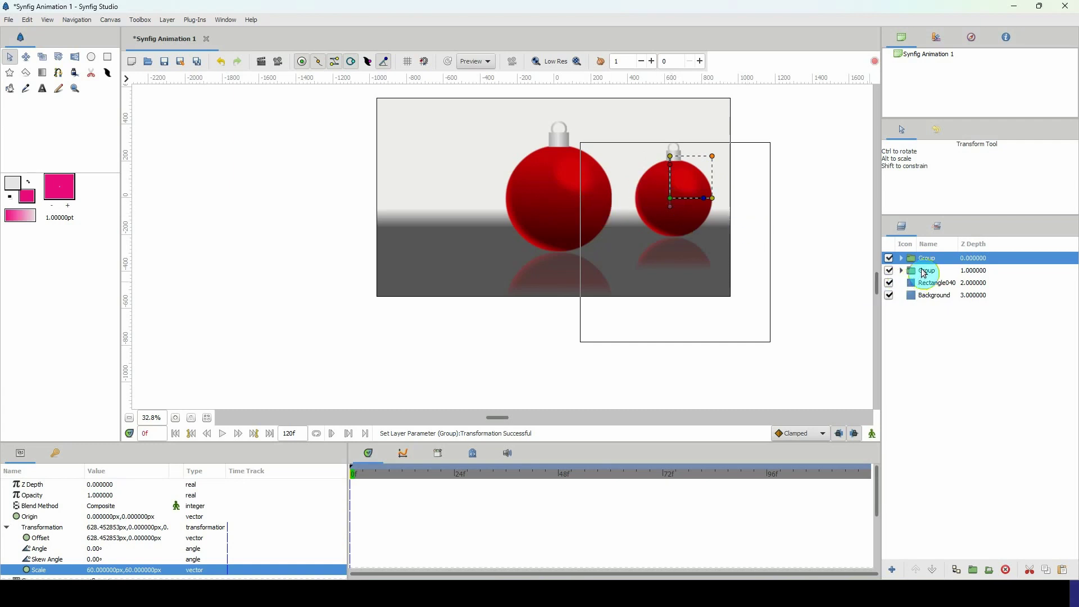
# Duplicate the smaller ornament group, move the copy to an X offset of about -605 px and enlarge it to a scale of about 52.6 px
pyautogui.hotkey('ctrl', 'v')
pyautogui.moveTo(669, 202); pyautogui.dragTo(441, 210)
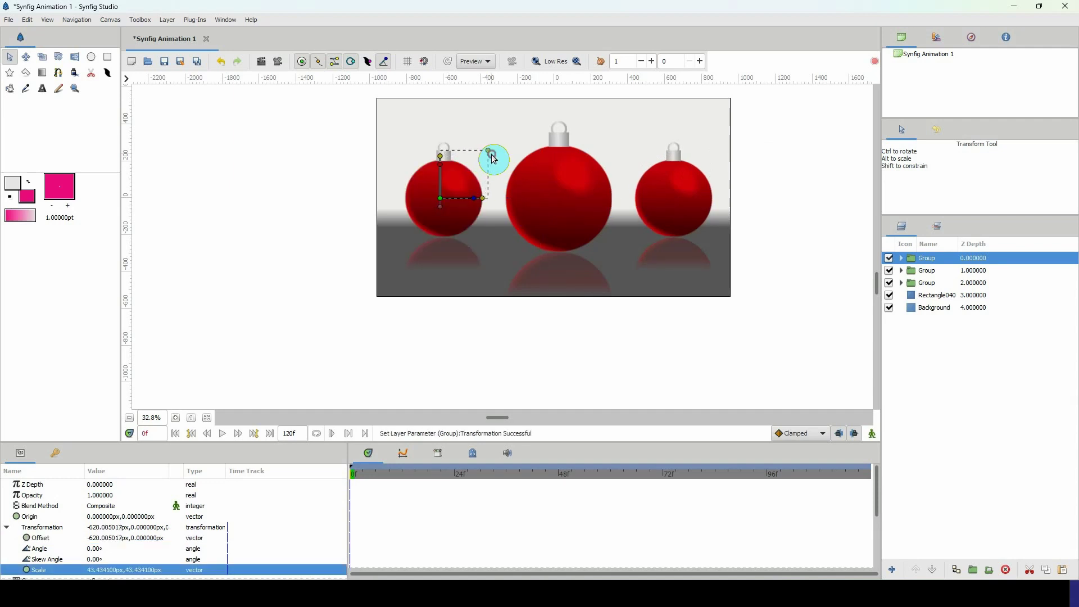
pyautogui.moveTo(493, 159); pyautogui.dragTo(487, 156)
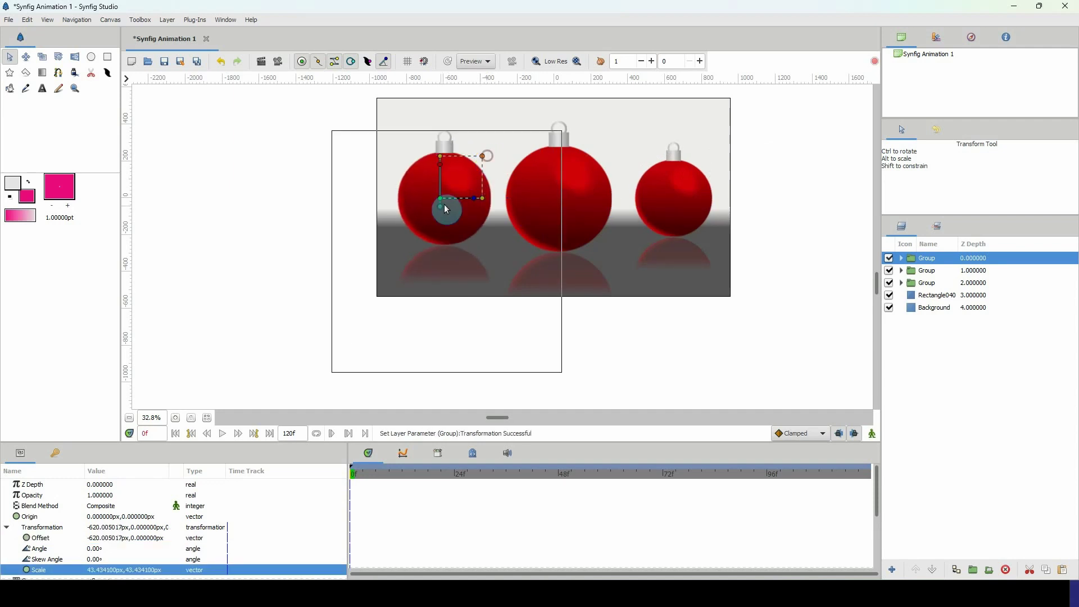
pyautogui.moveTo(441, 200); pyautogui.dragTo(445, 200)
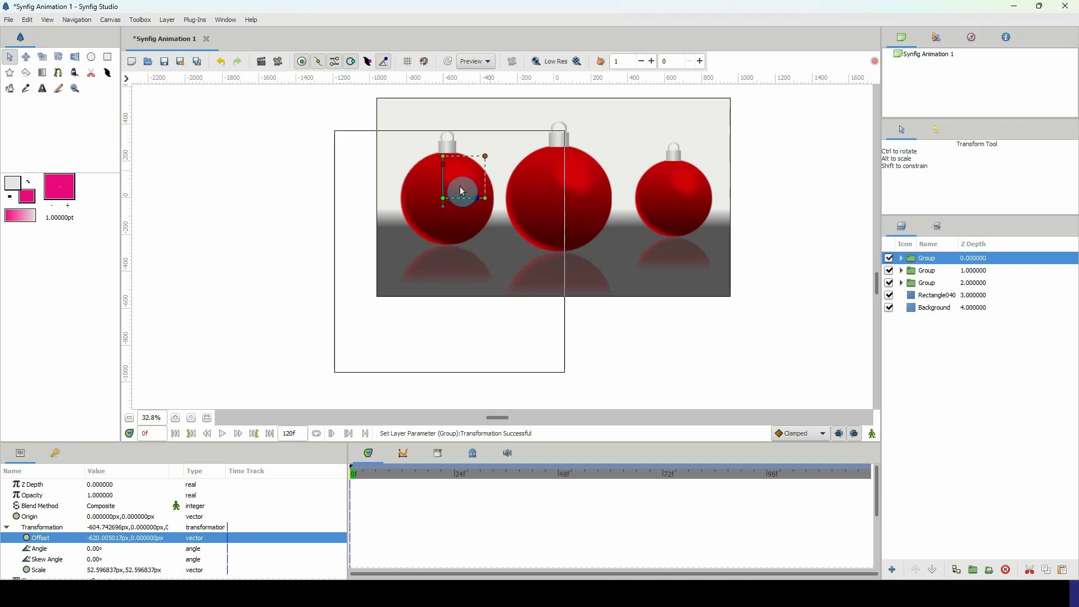
# Scale the ornament group to the right of the centre one down further, making it the smallest of the three
pyautogui.click(921, 281)
pyautogui.click(921, 274)
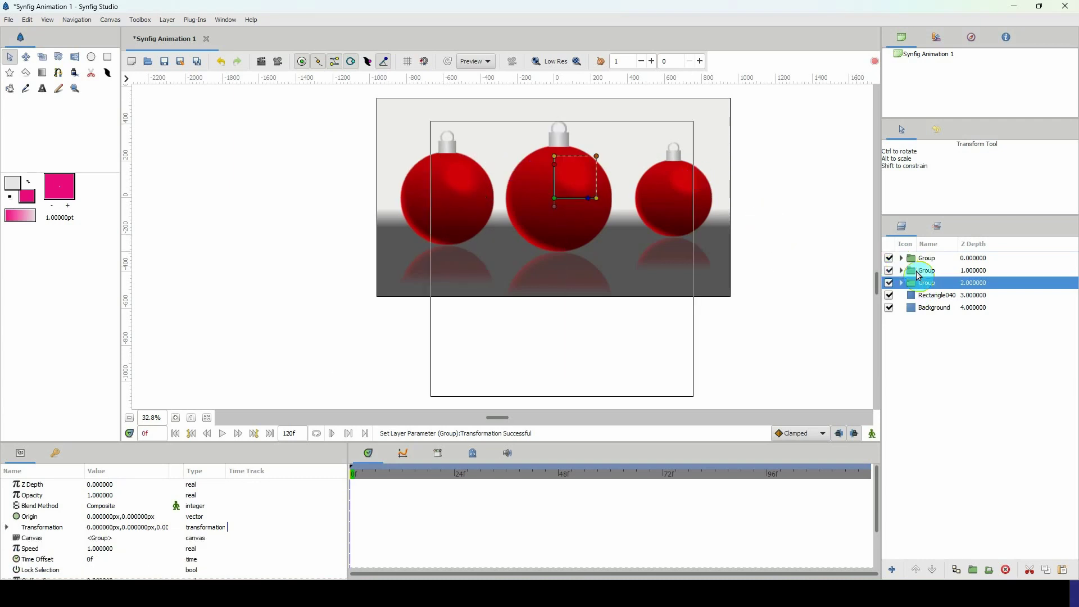
pyautogui.moveTo(711, 159); pyautogui.dragTo(711, 162)
pyautogui.click(923, 307)
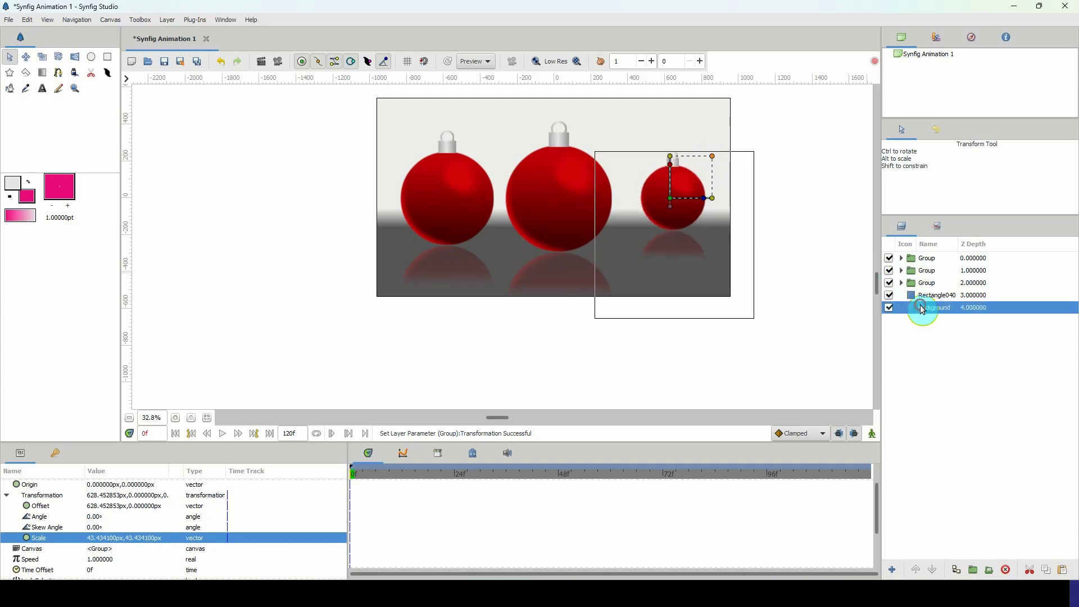
pyautogui.scroll(-1, 566, 294)
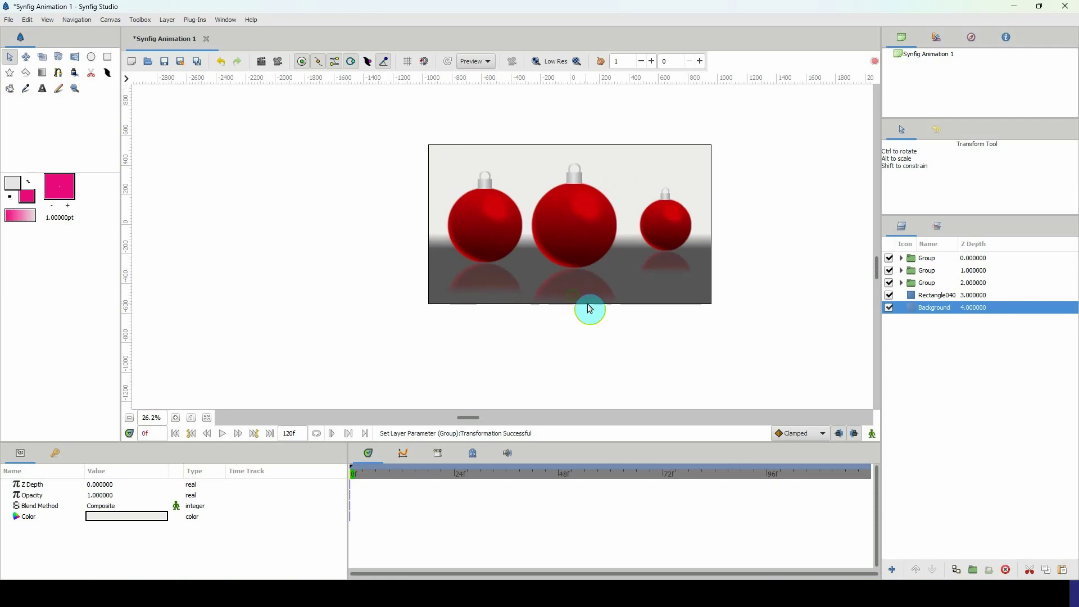
pyautogui.scroll(3, 615, 254)
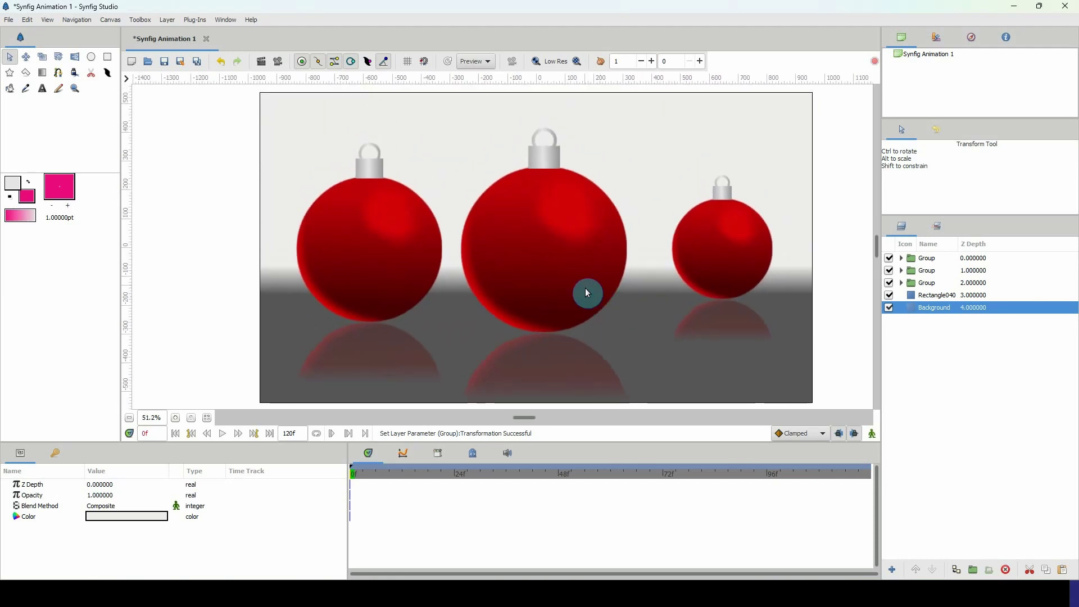
pyautogui.scroll(1, 585, 288)
pyautogui.scroll(2, 569, 270)
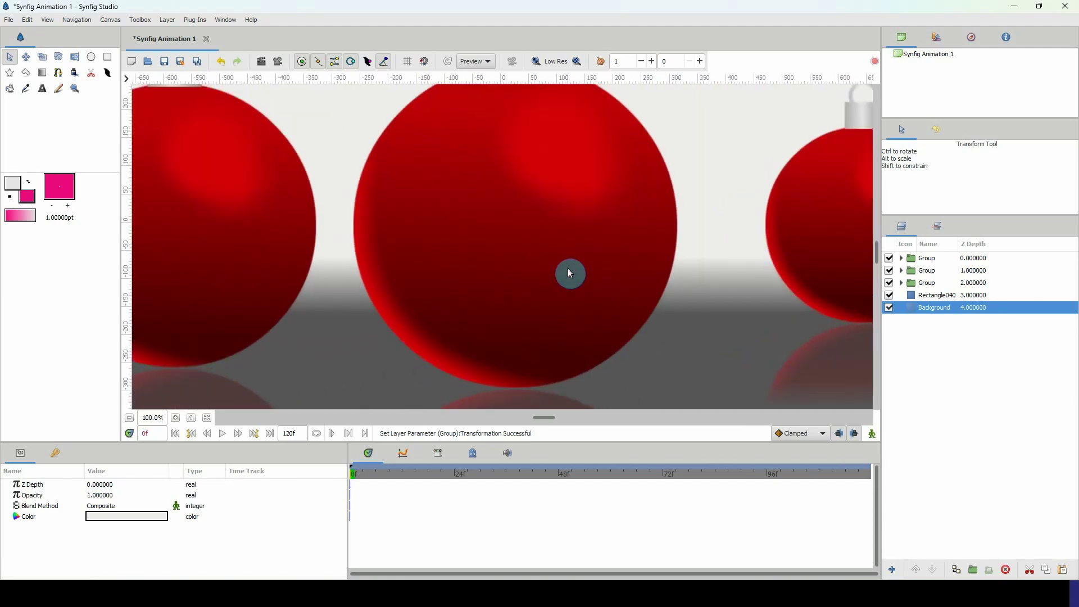
pyautogui.scroll(-4, 567, 268)
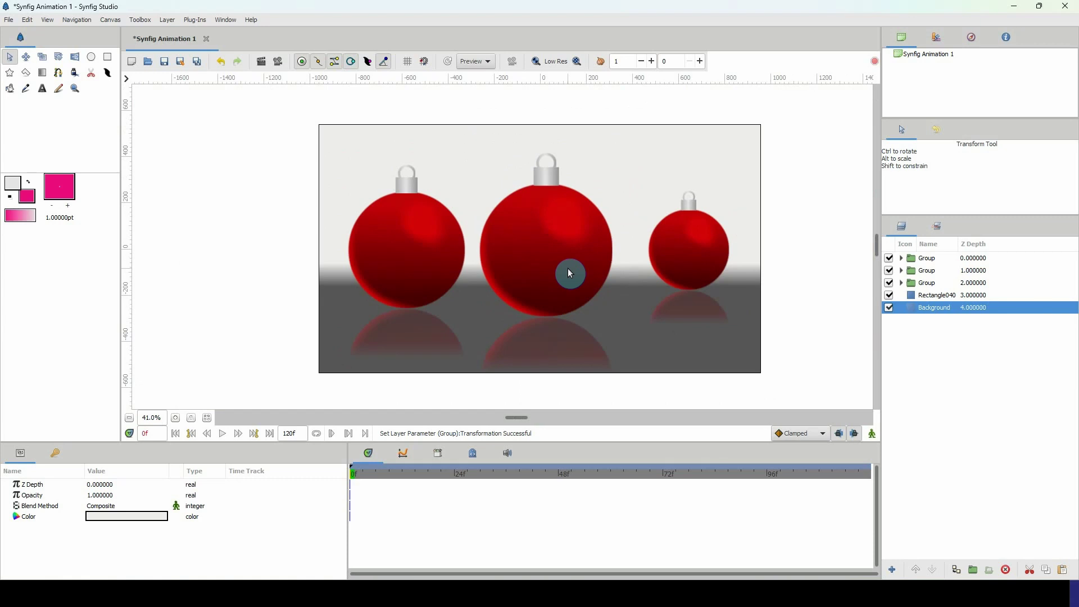